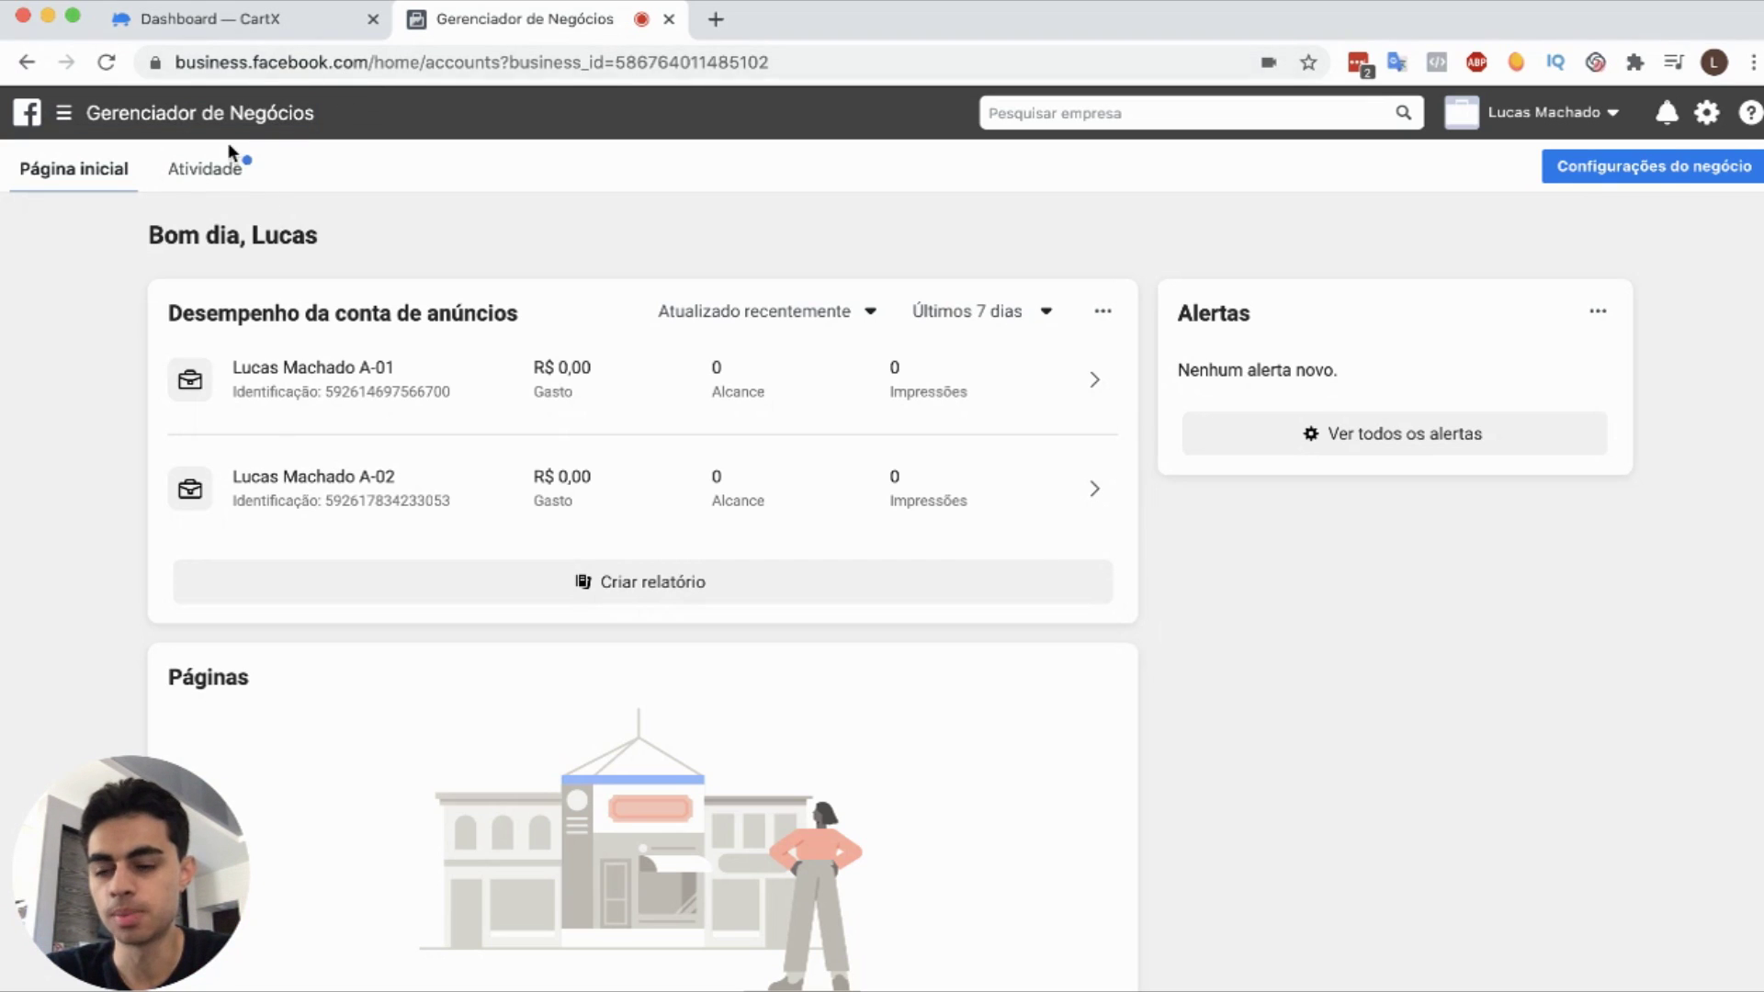
Step: Open Events Manager from the ☰ menu and copy the Pixel Principal pixel ID
click(112, 127)
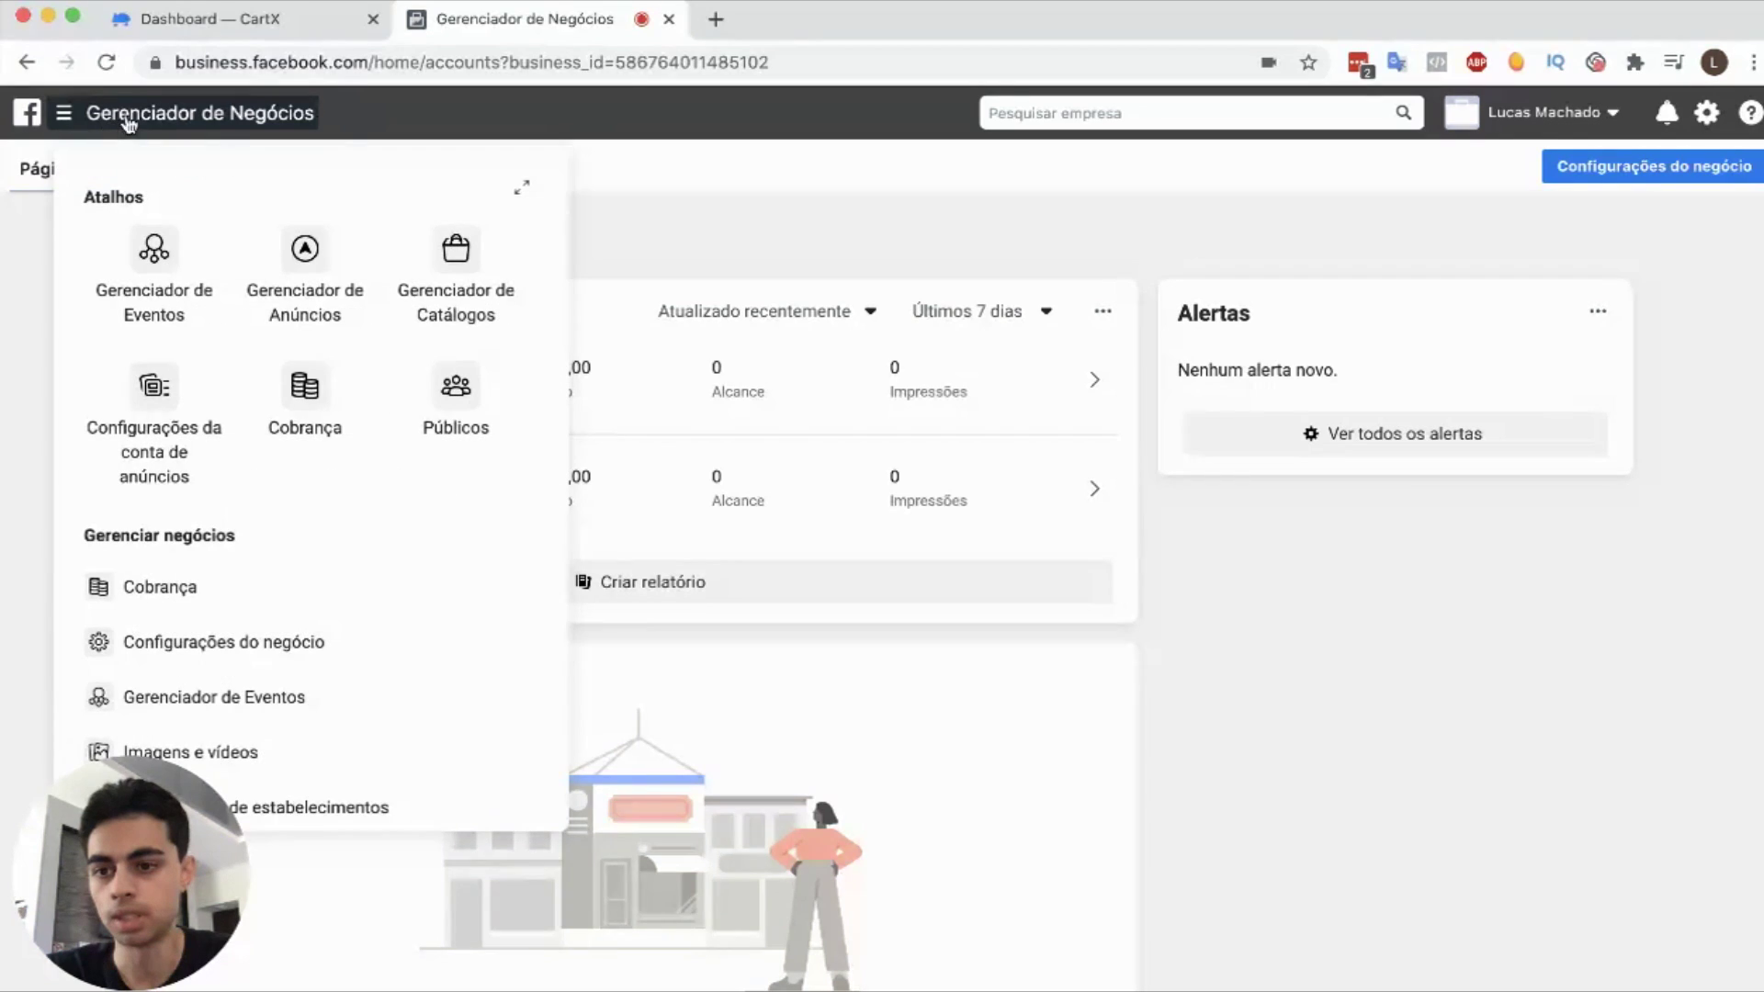
click(158, 253)
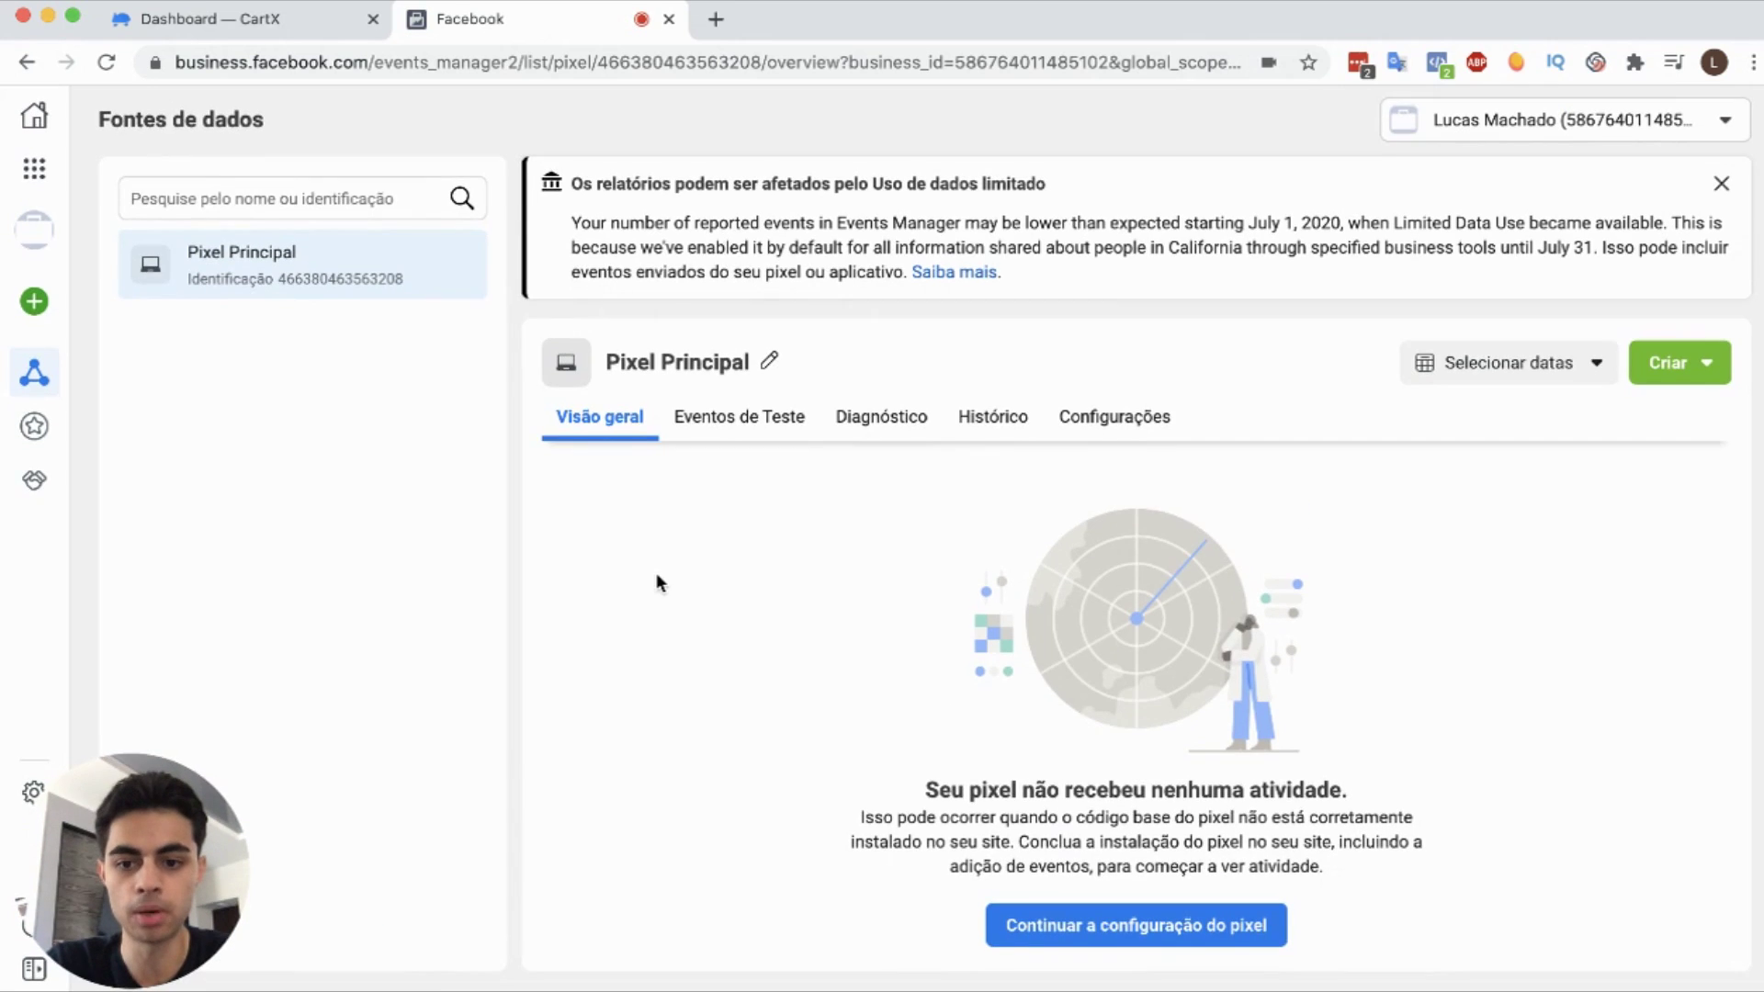
double_click(290, 279)
key(cmd+c)
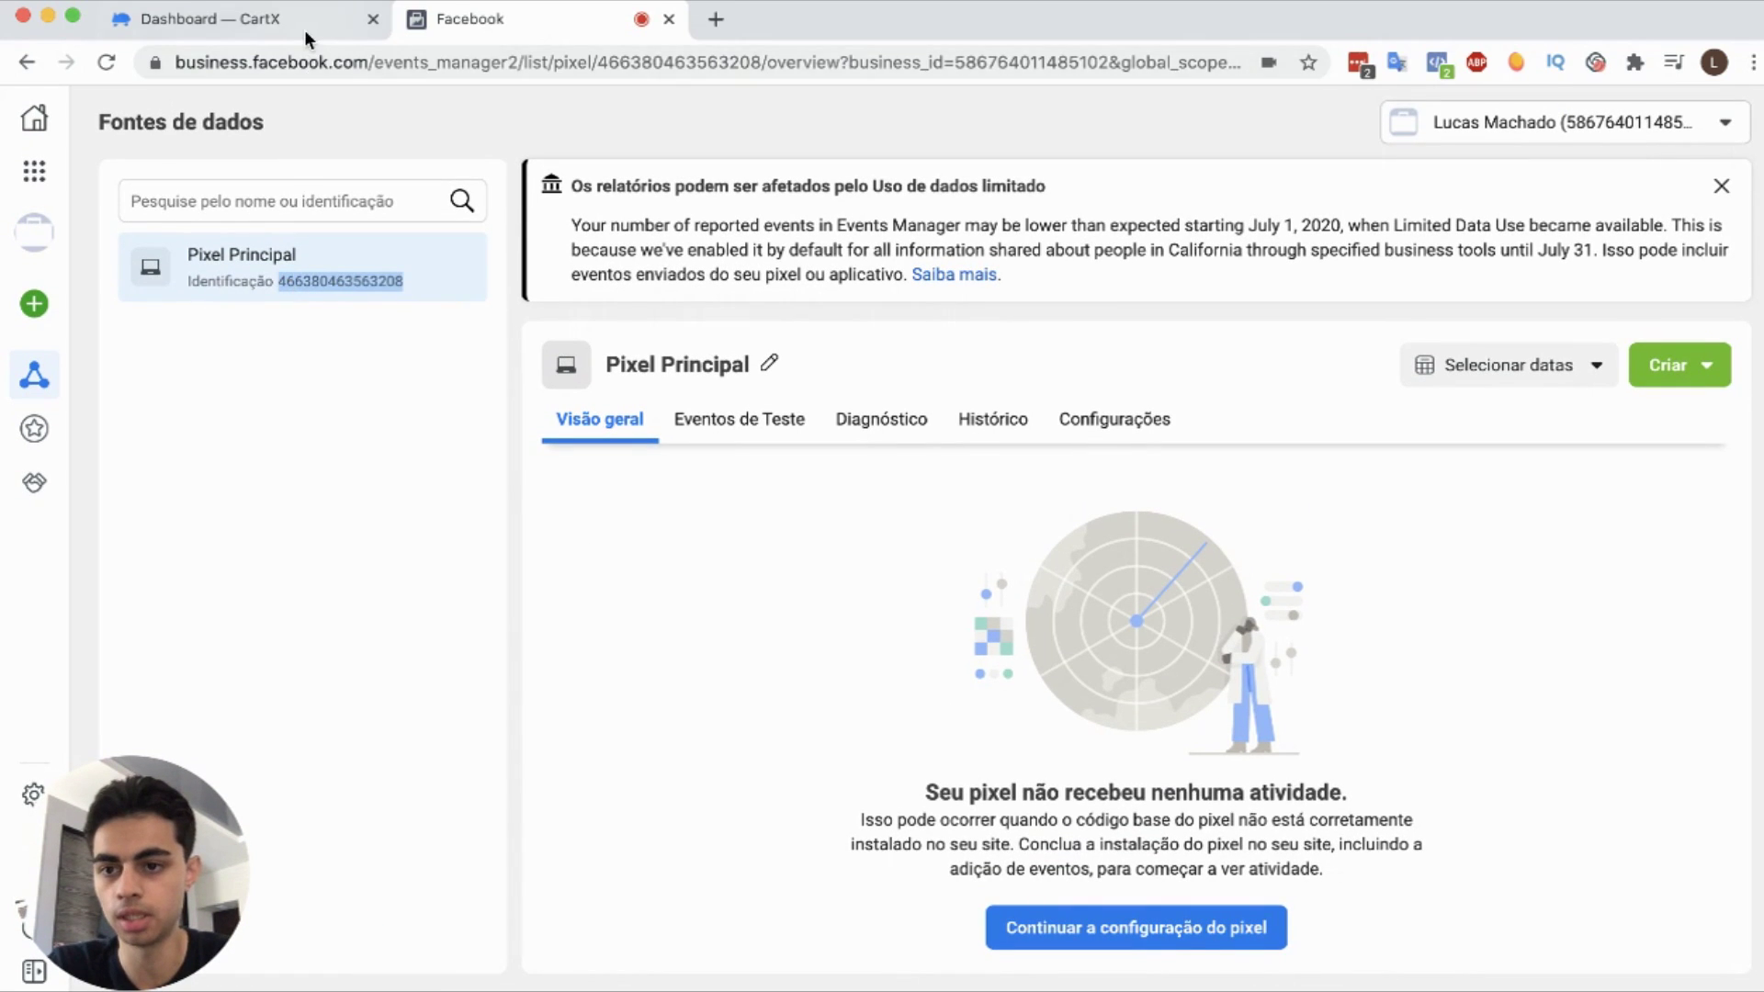
click(305, 25)
Step: Open the CartX store settings under Loja Online > Configurações
scroll(294, 538, down, 3)
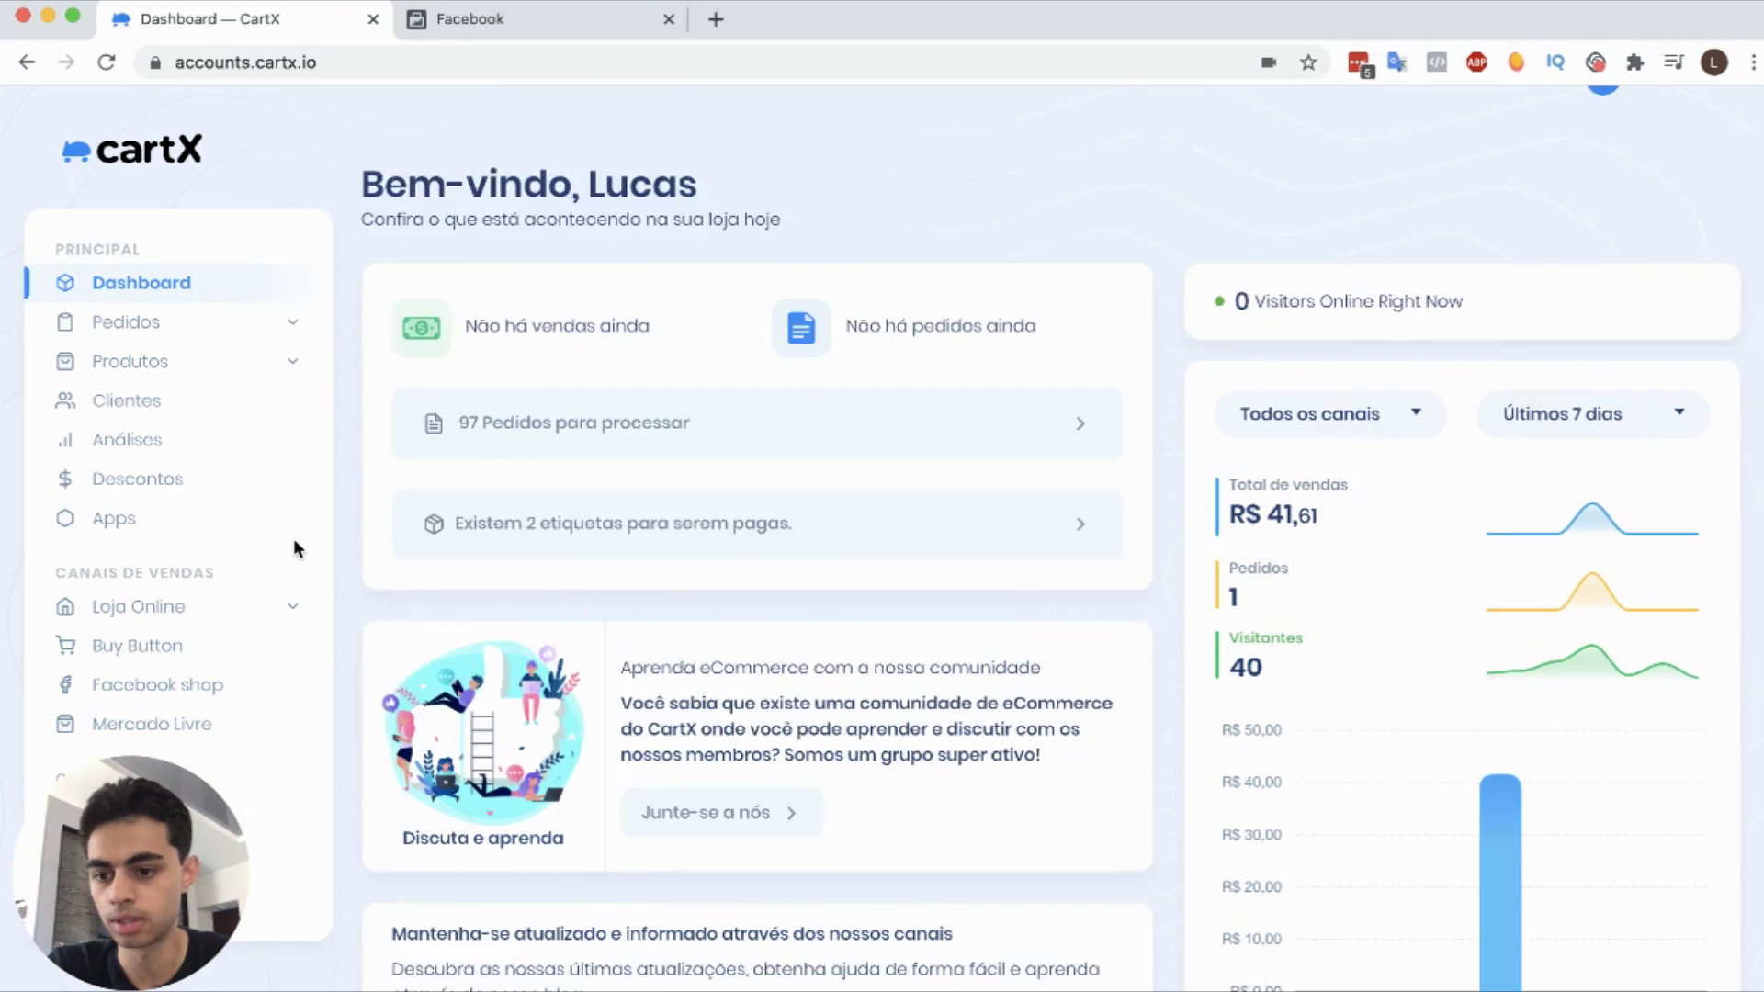
click(256, 610)
scroll(272, 562, down, 2)
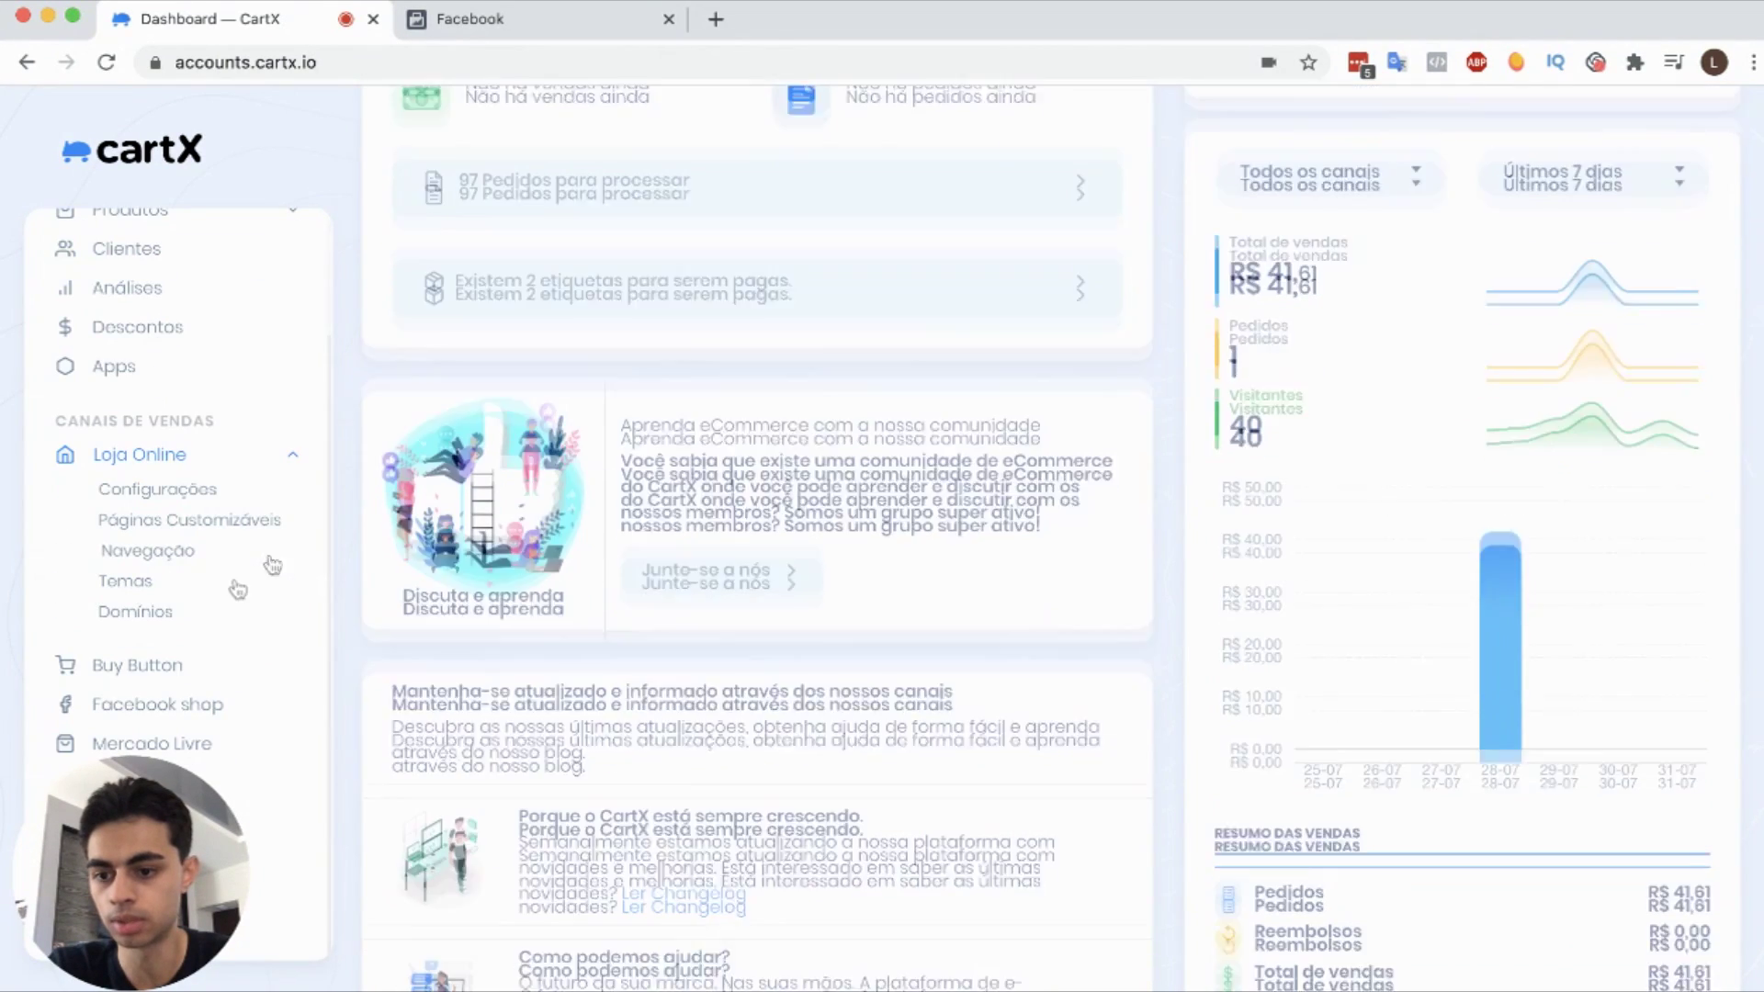
click(194, 503)
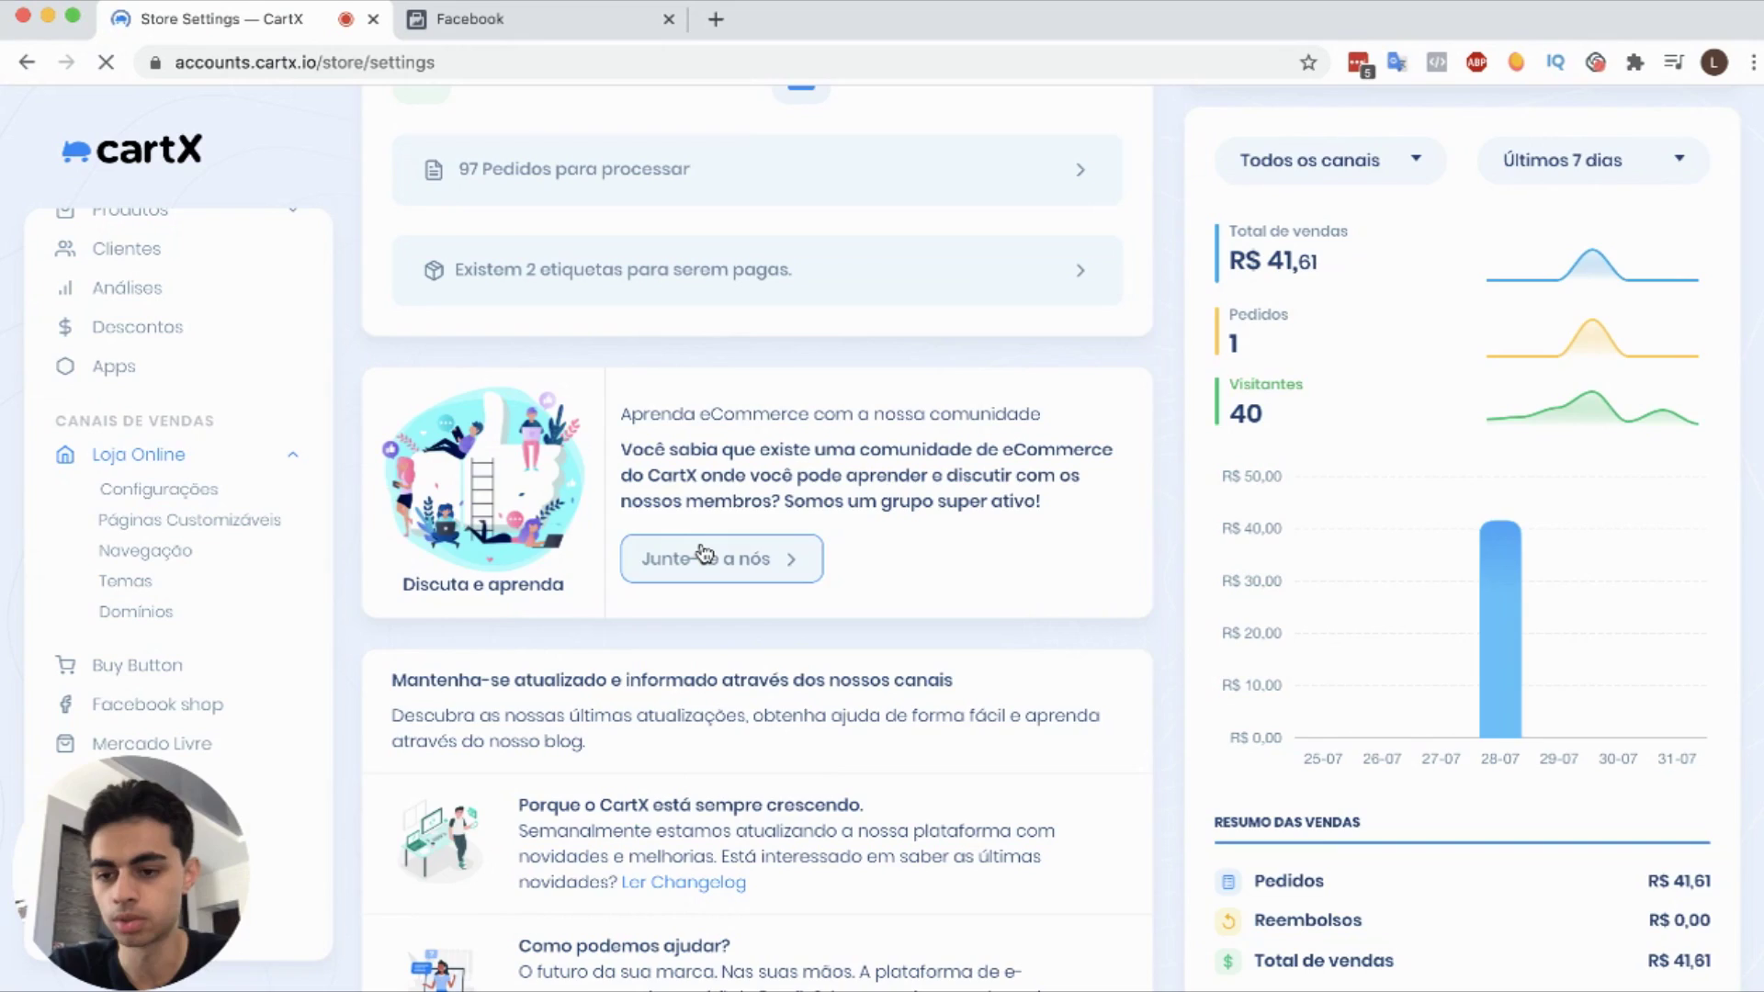
Step: Paste the copied pixel ID into Facebook Pixel Id and save the store settings
scroll(710, 584, down, 5)
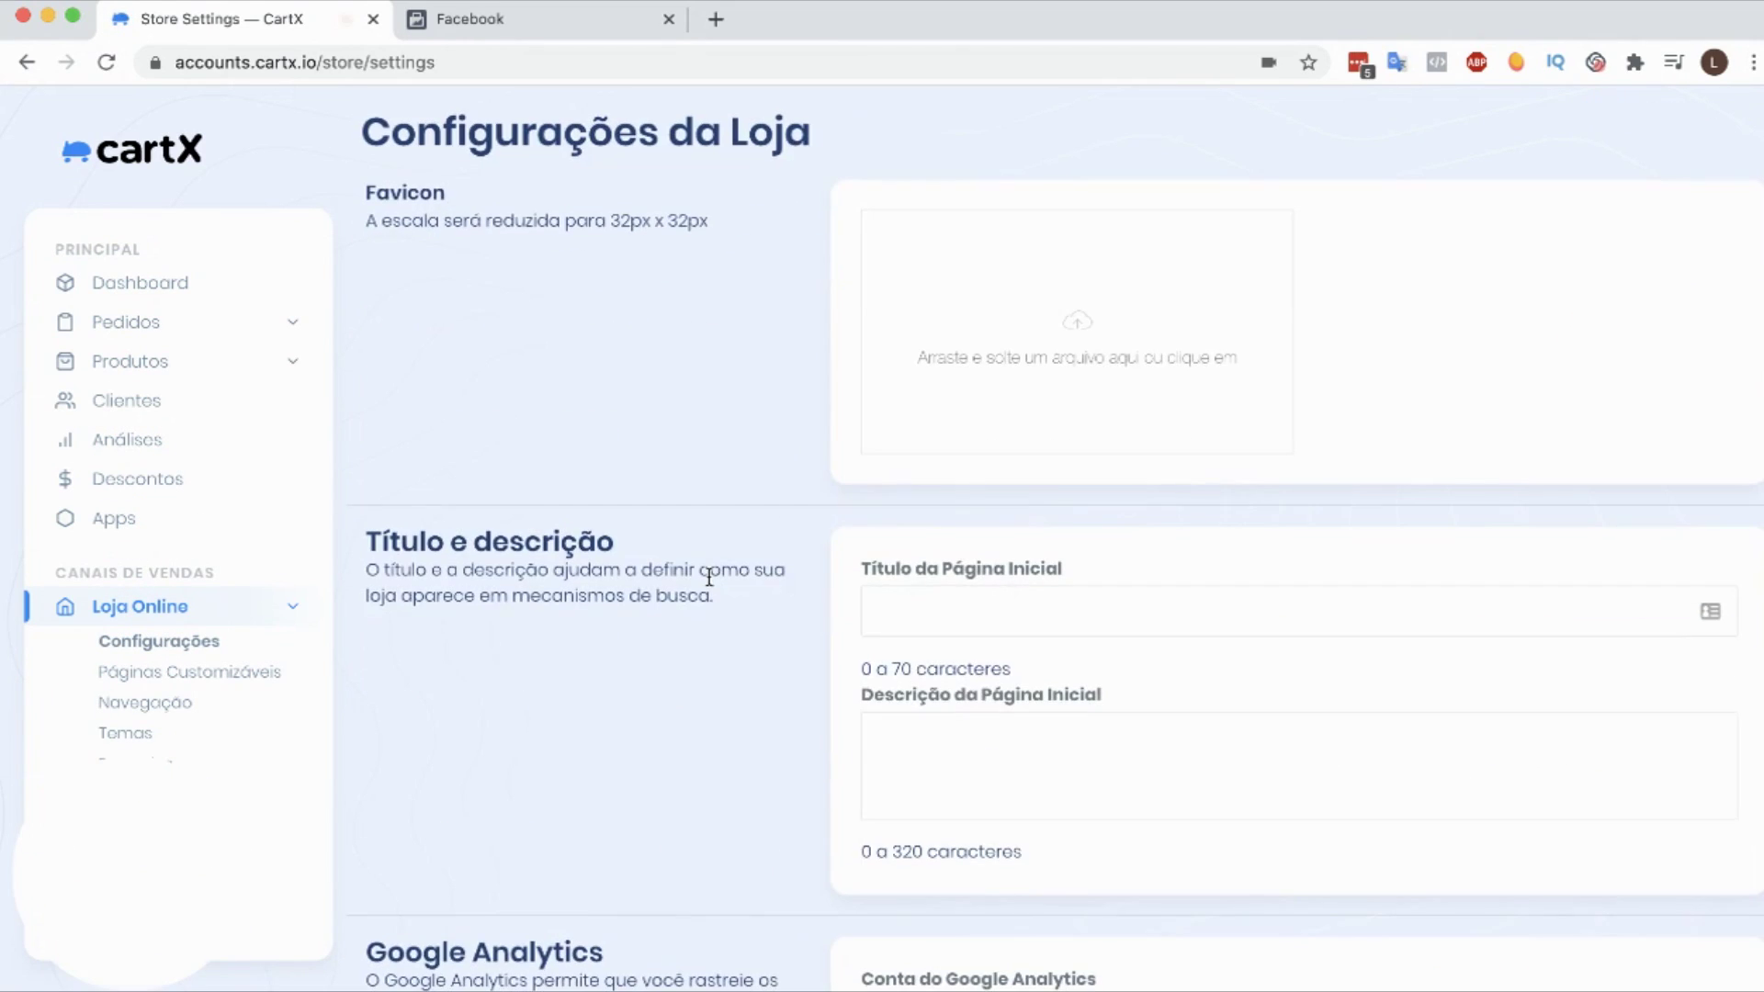
scroll(710, 584, down, 15)
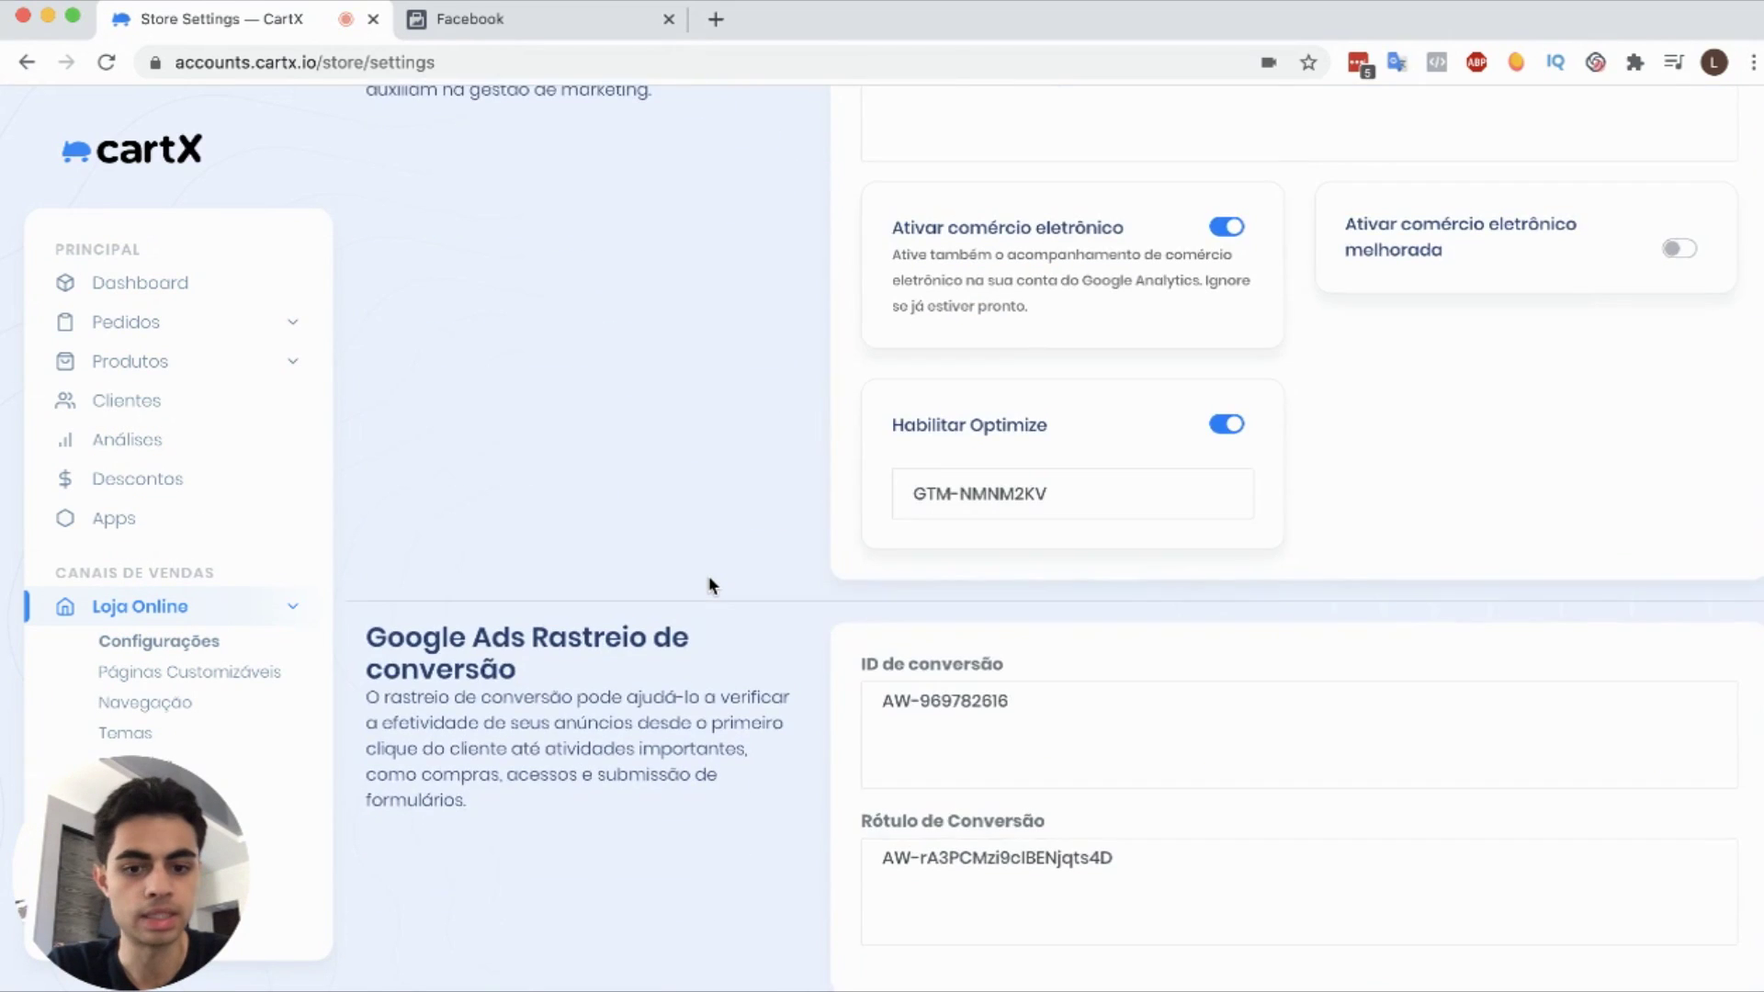
scroll(710, 584, up, 3)
double_click(1056, 441)
key(cmd+v)
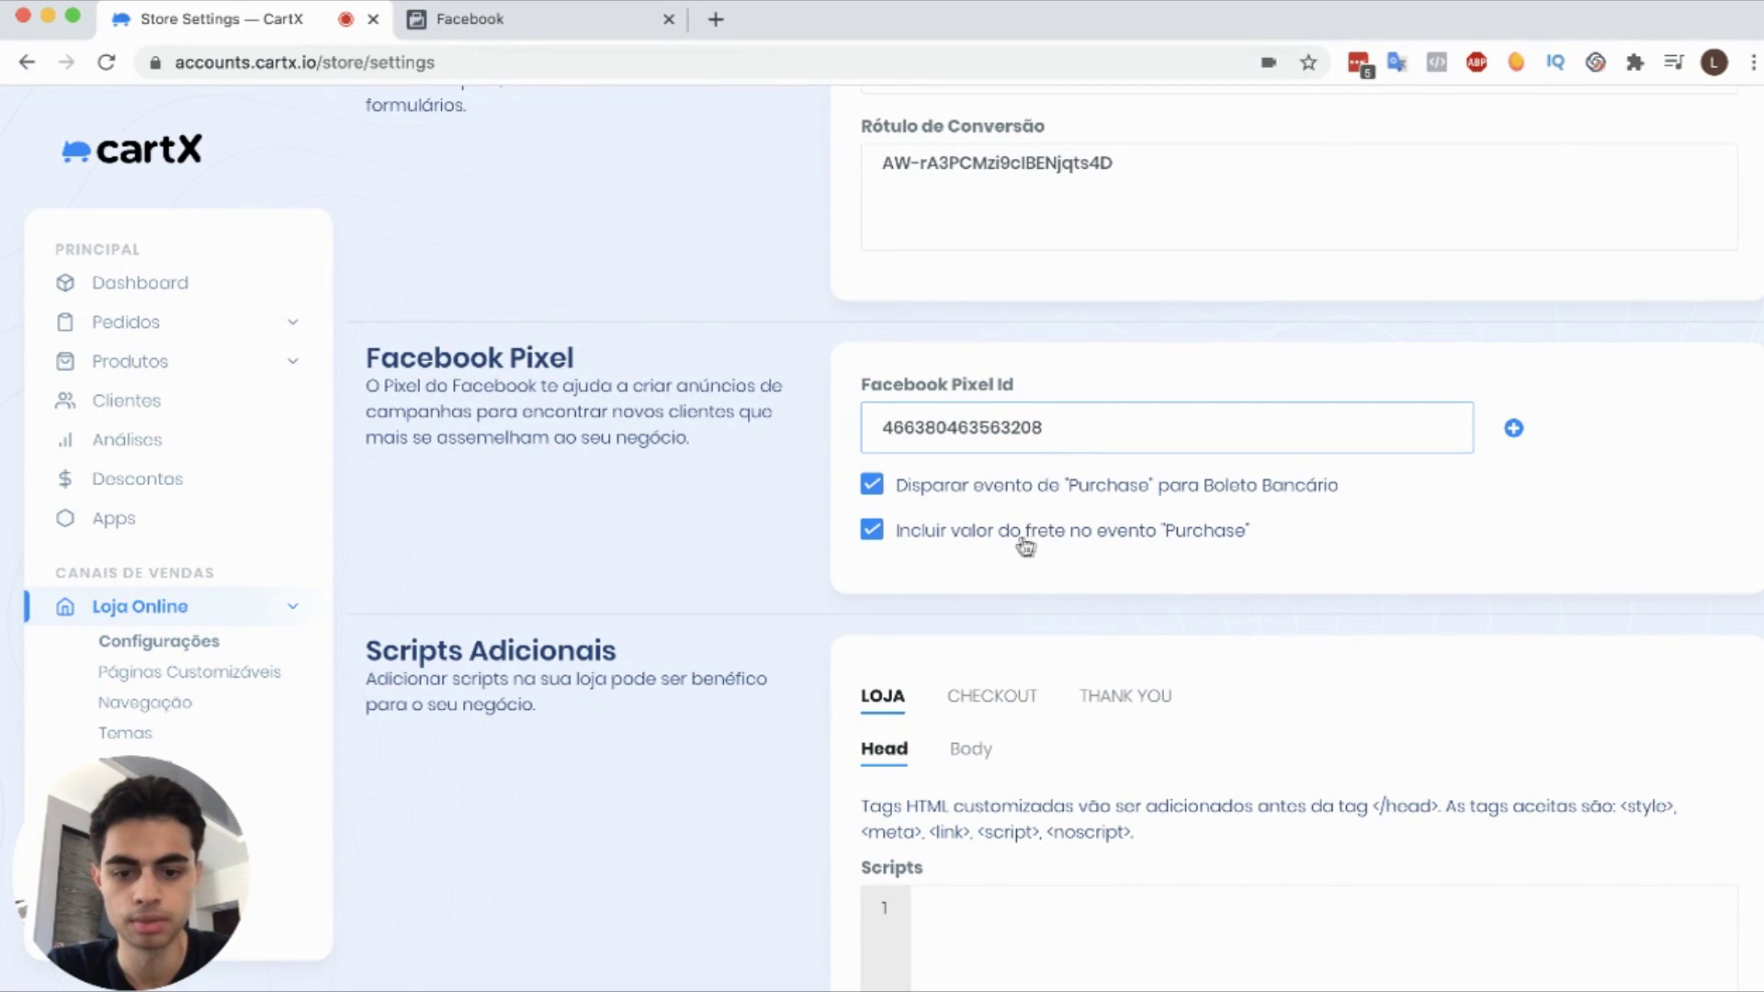
scroll(815, 575, down, 3)
click(1737, 963)
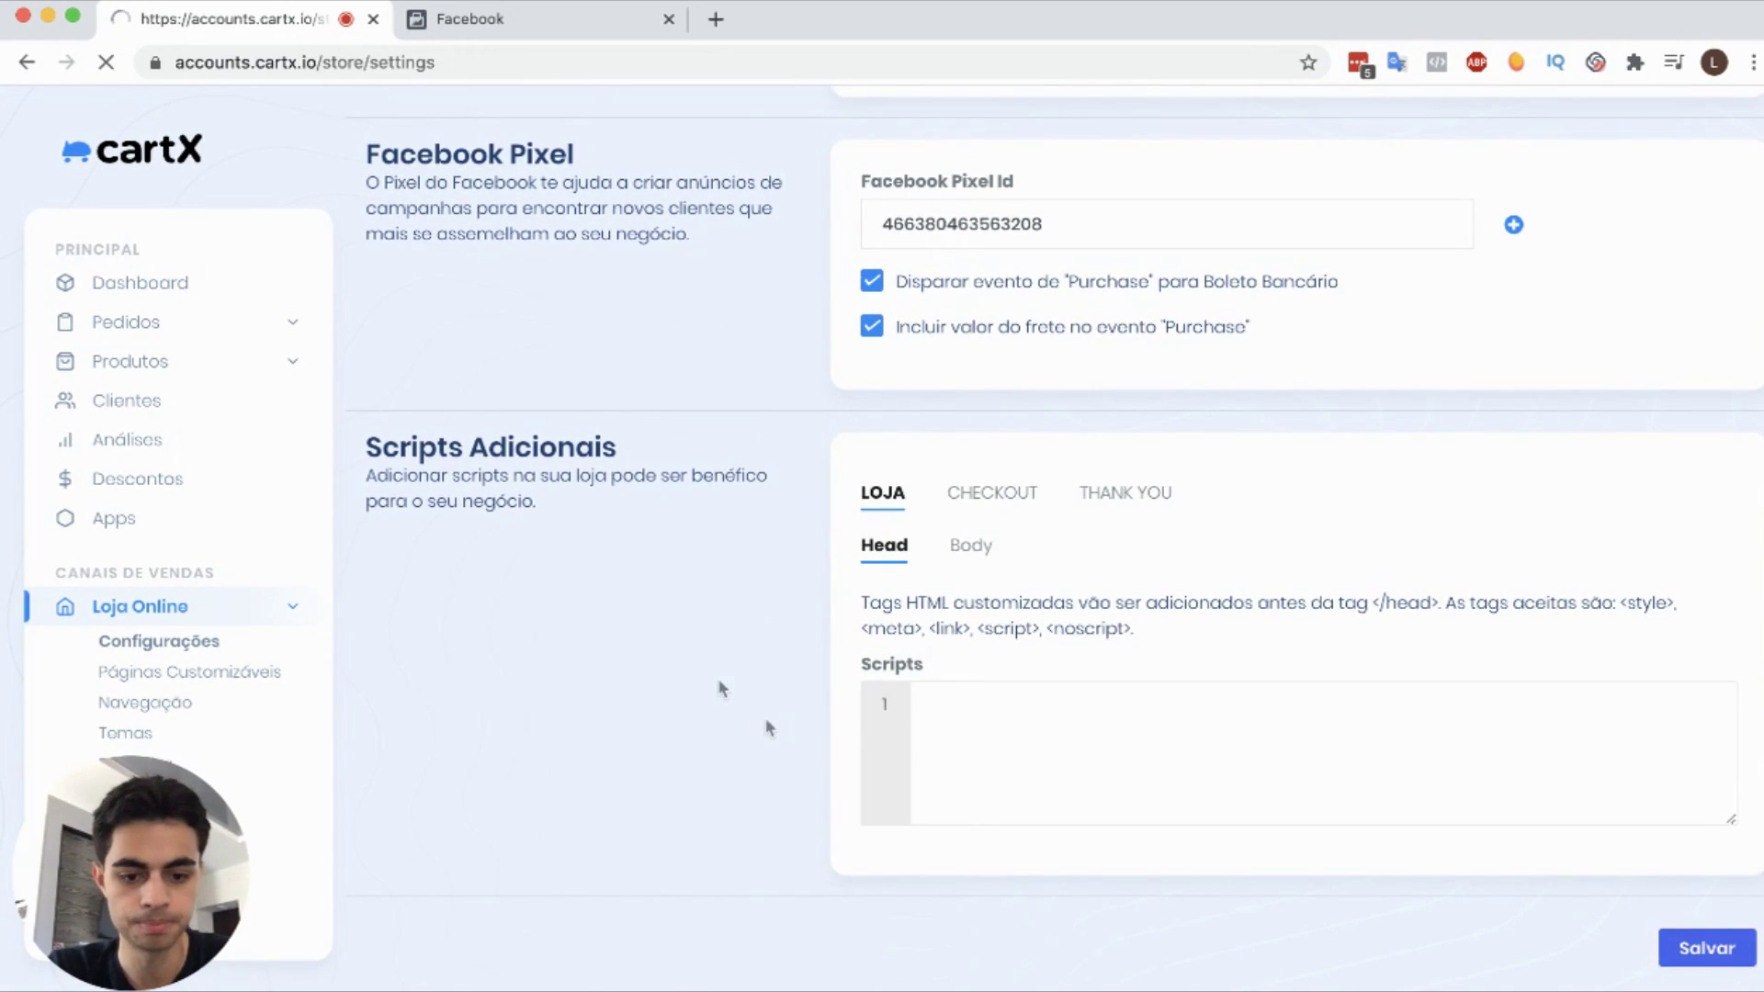
key(ctrl+Tab)
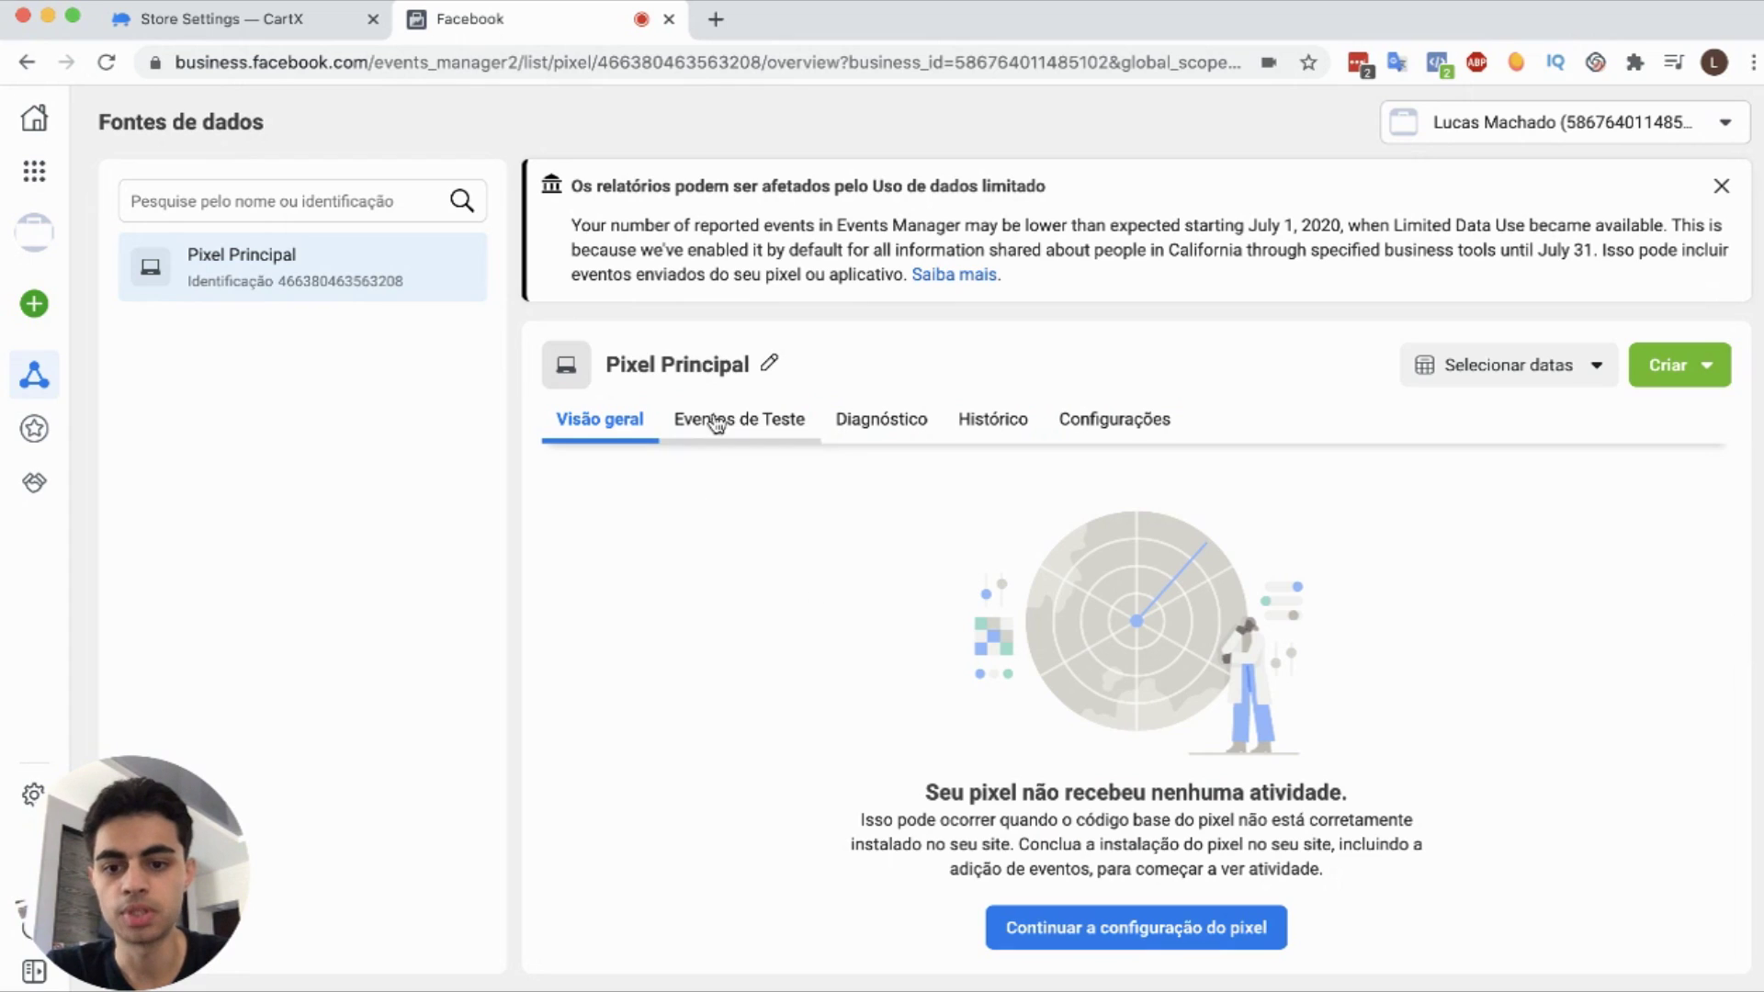
Step: Open the pixel's Eventos de Teste view
click(759, 423)
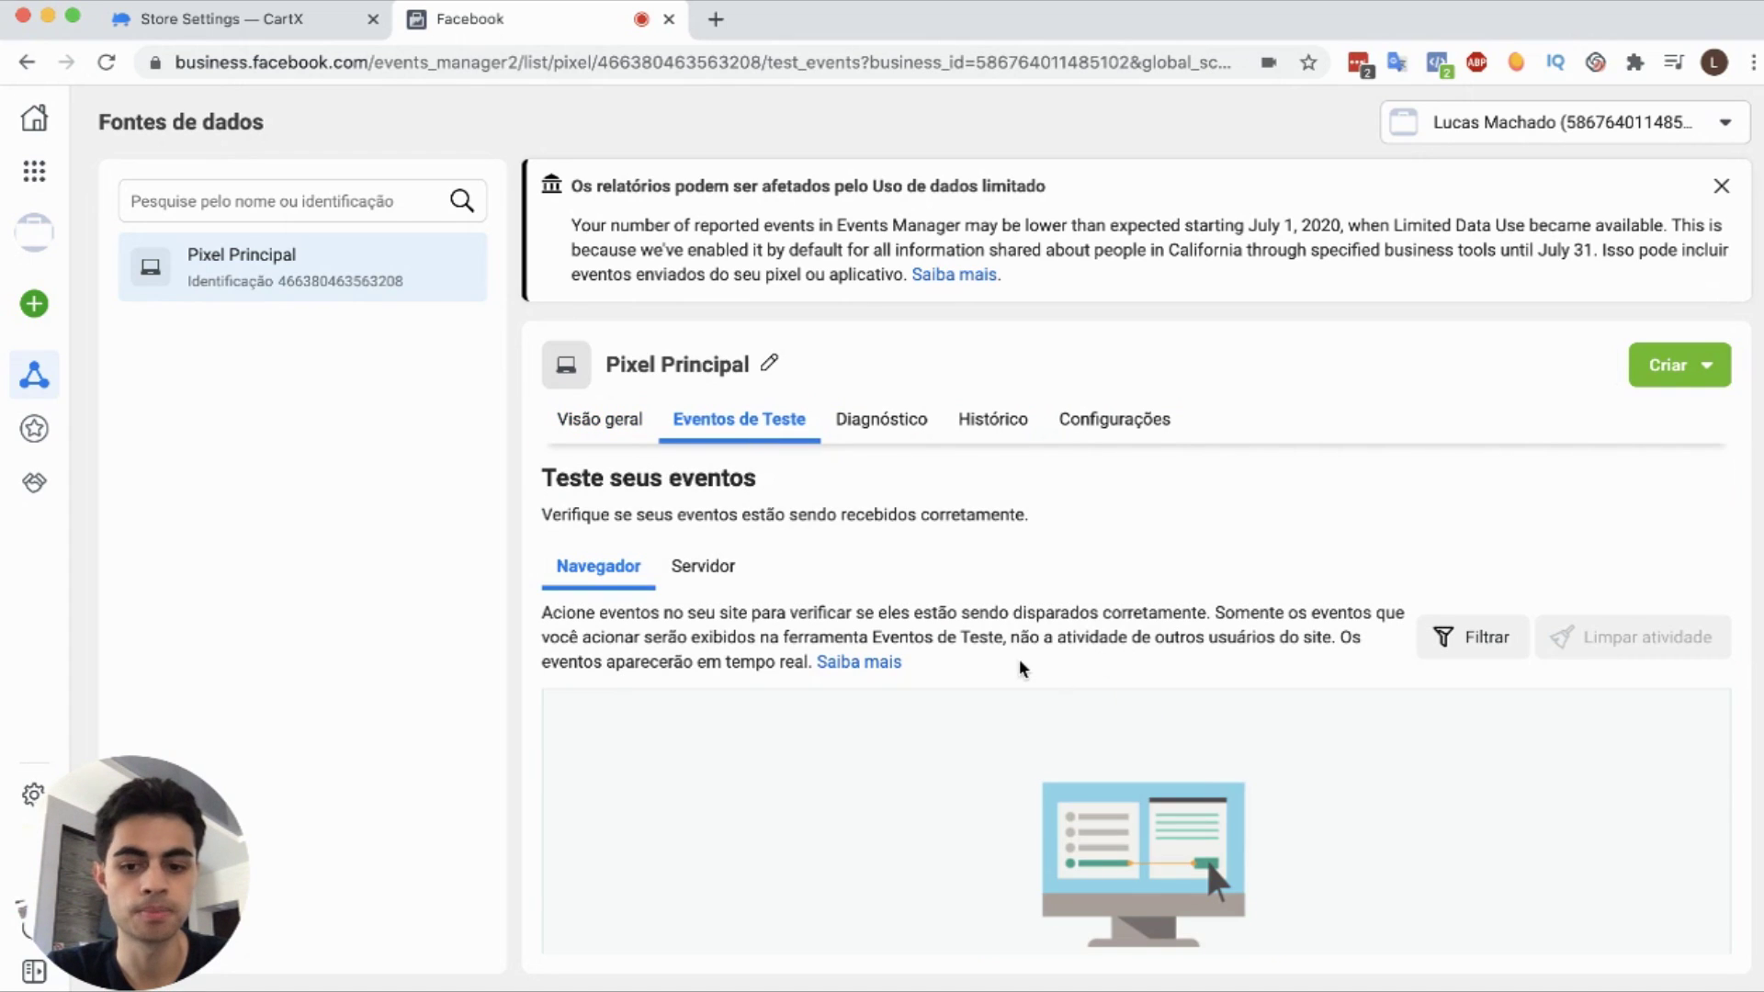
scroll(1016, 670, down, 3)
scroll(1021, 669, up, 3)
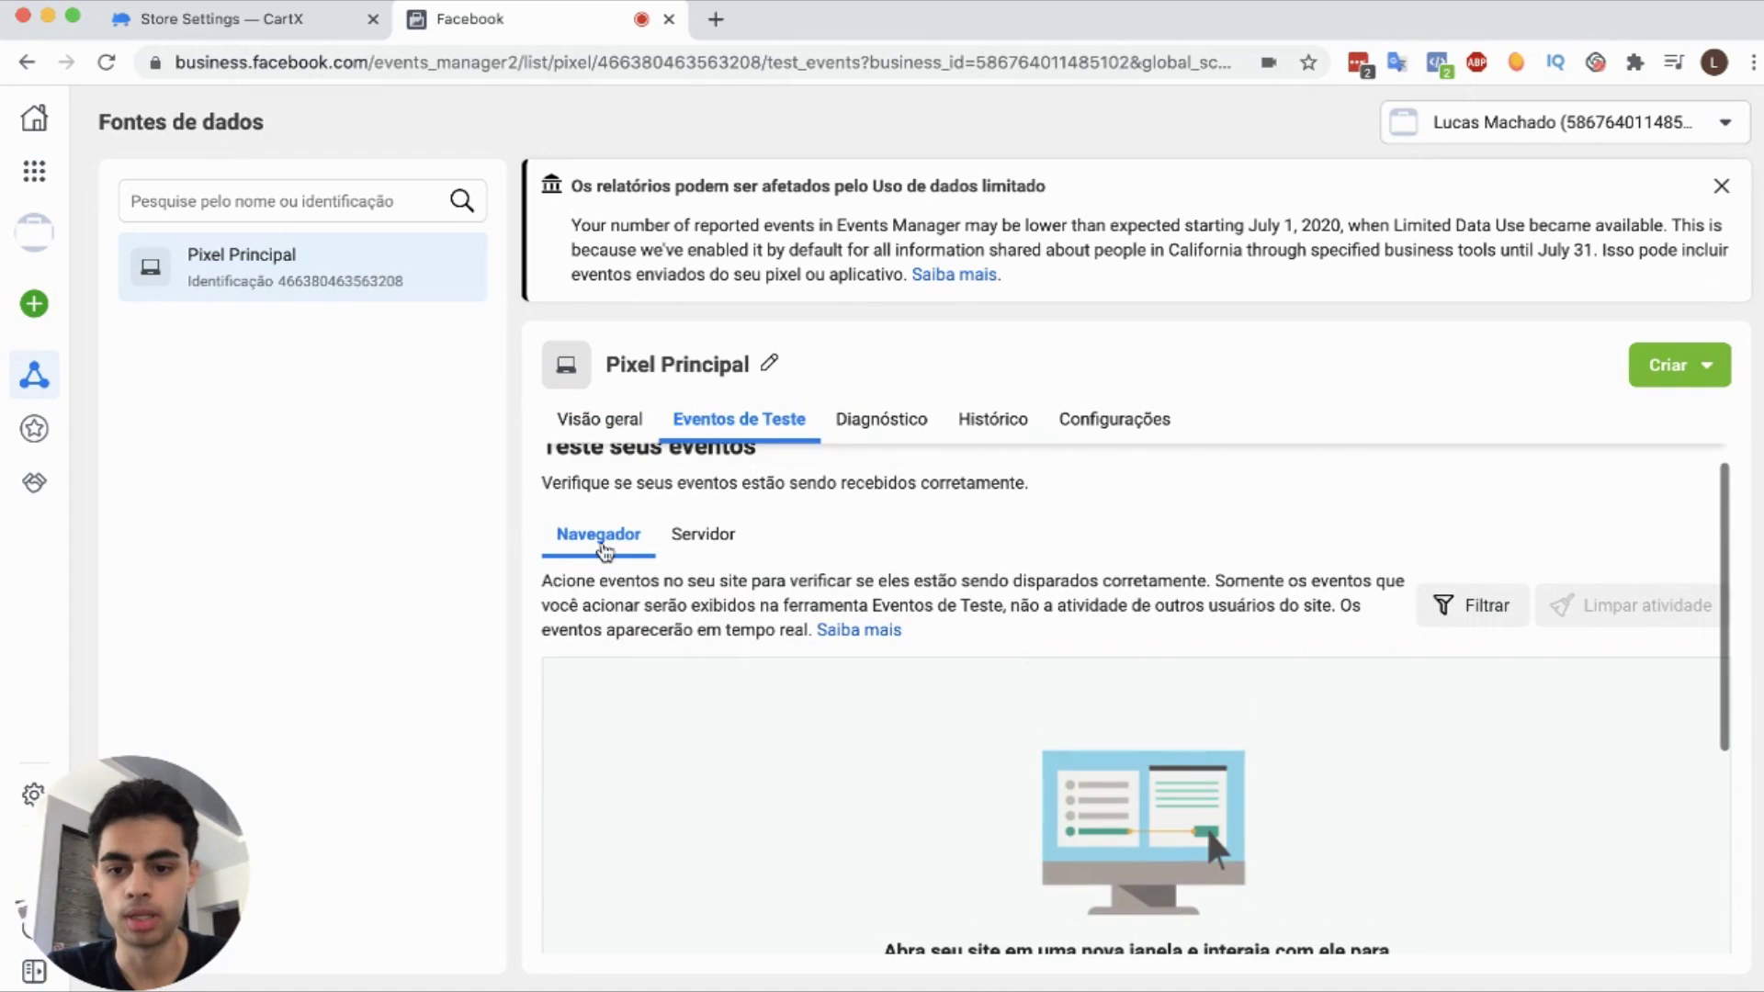
scroll(628, 611, down, 1)
scroll(627, 612, up, 1)
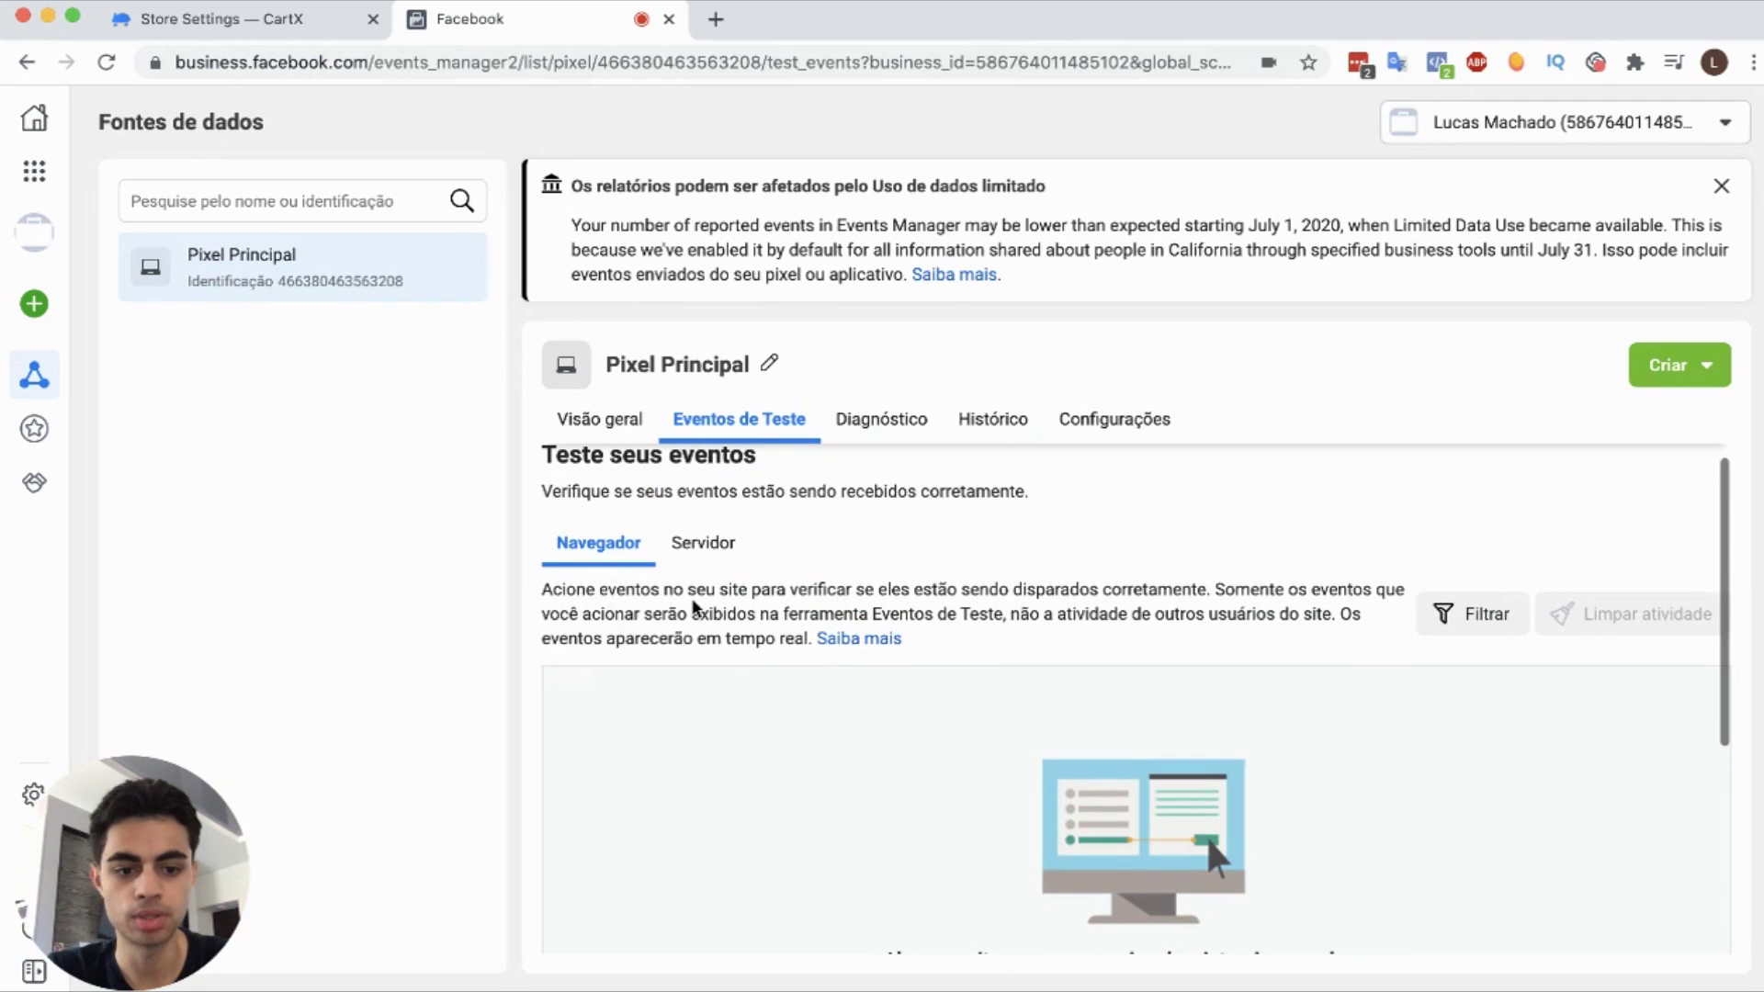
scroll(598, 665, down, 5)
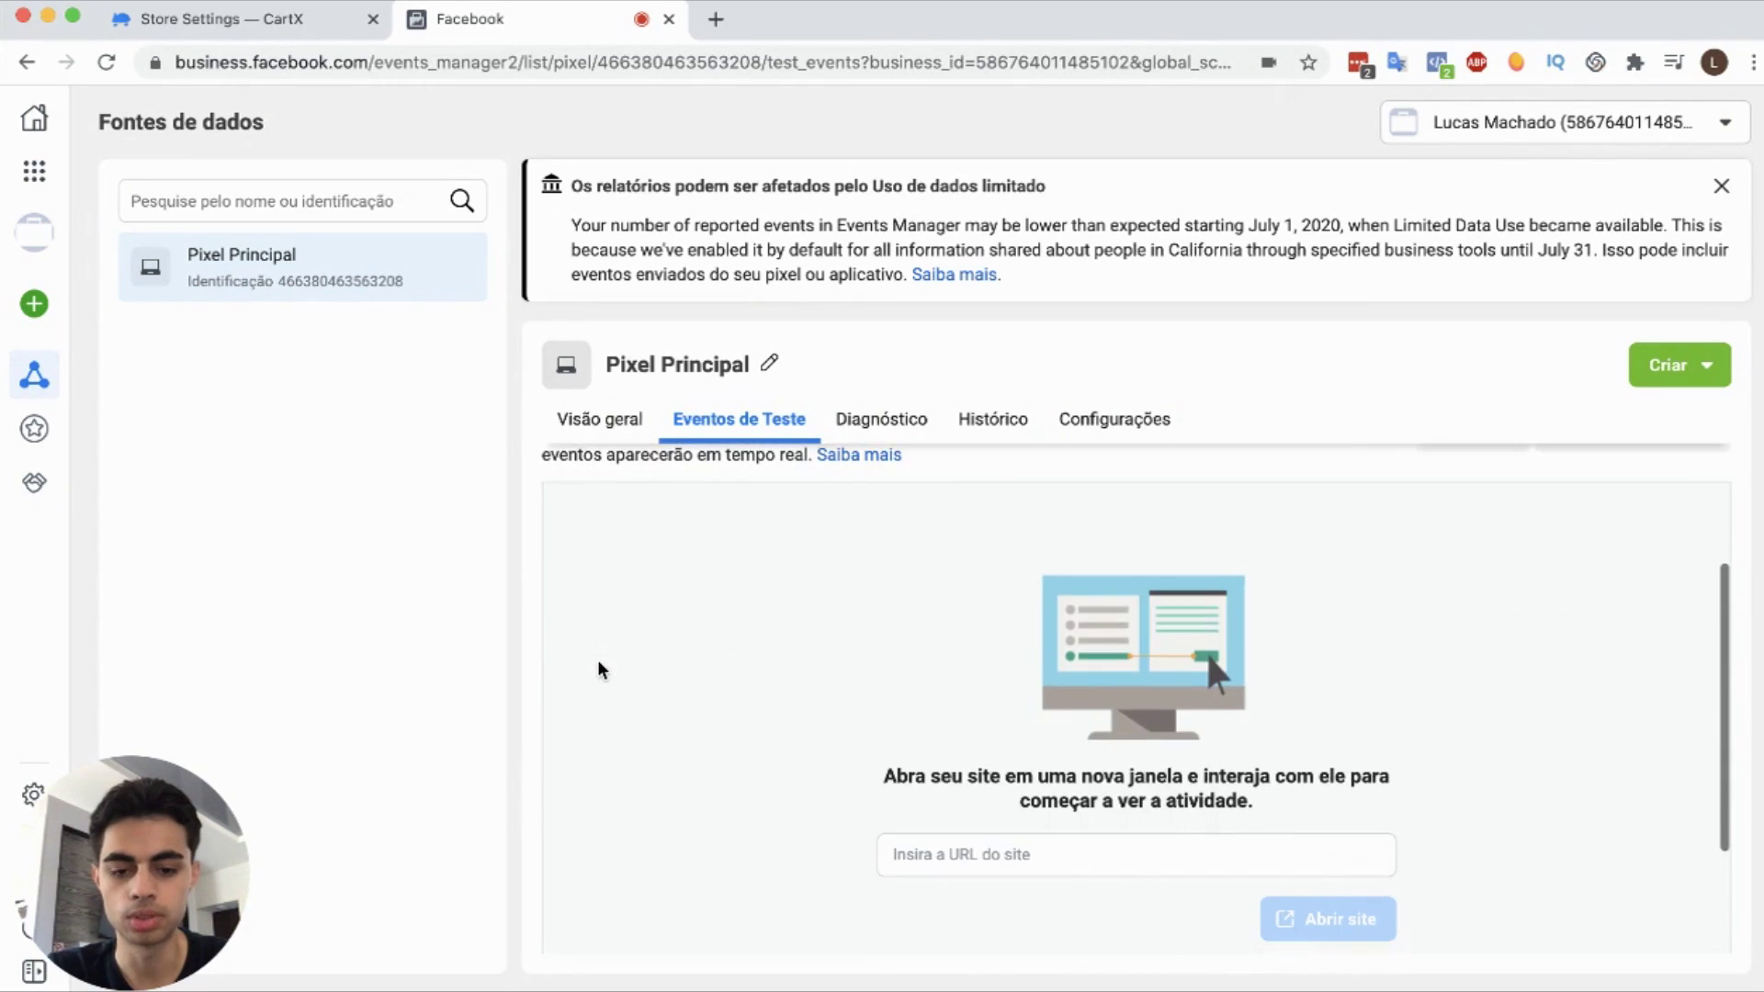
click(262, 16)
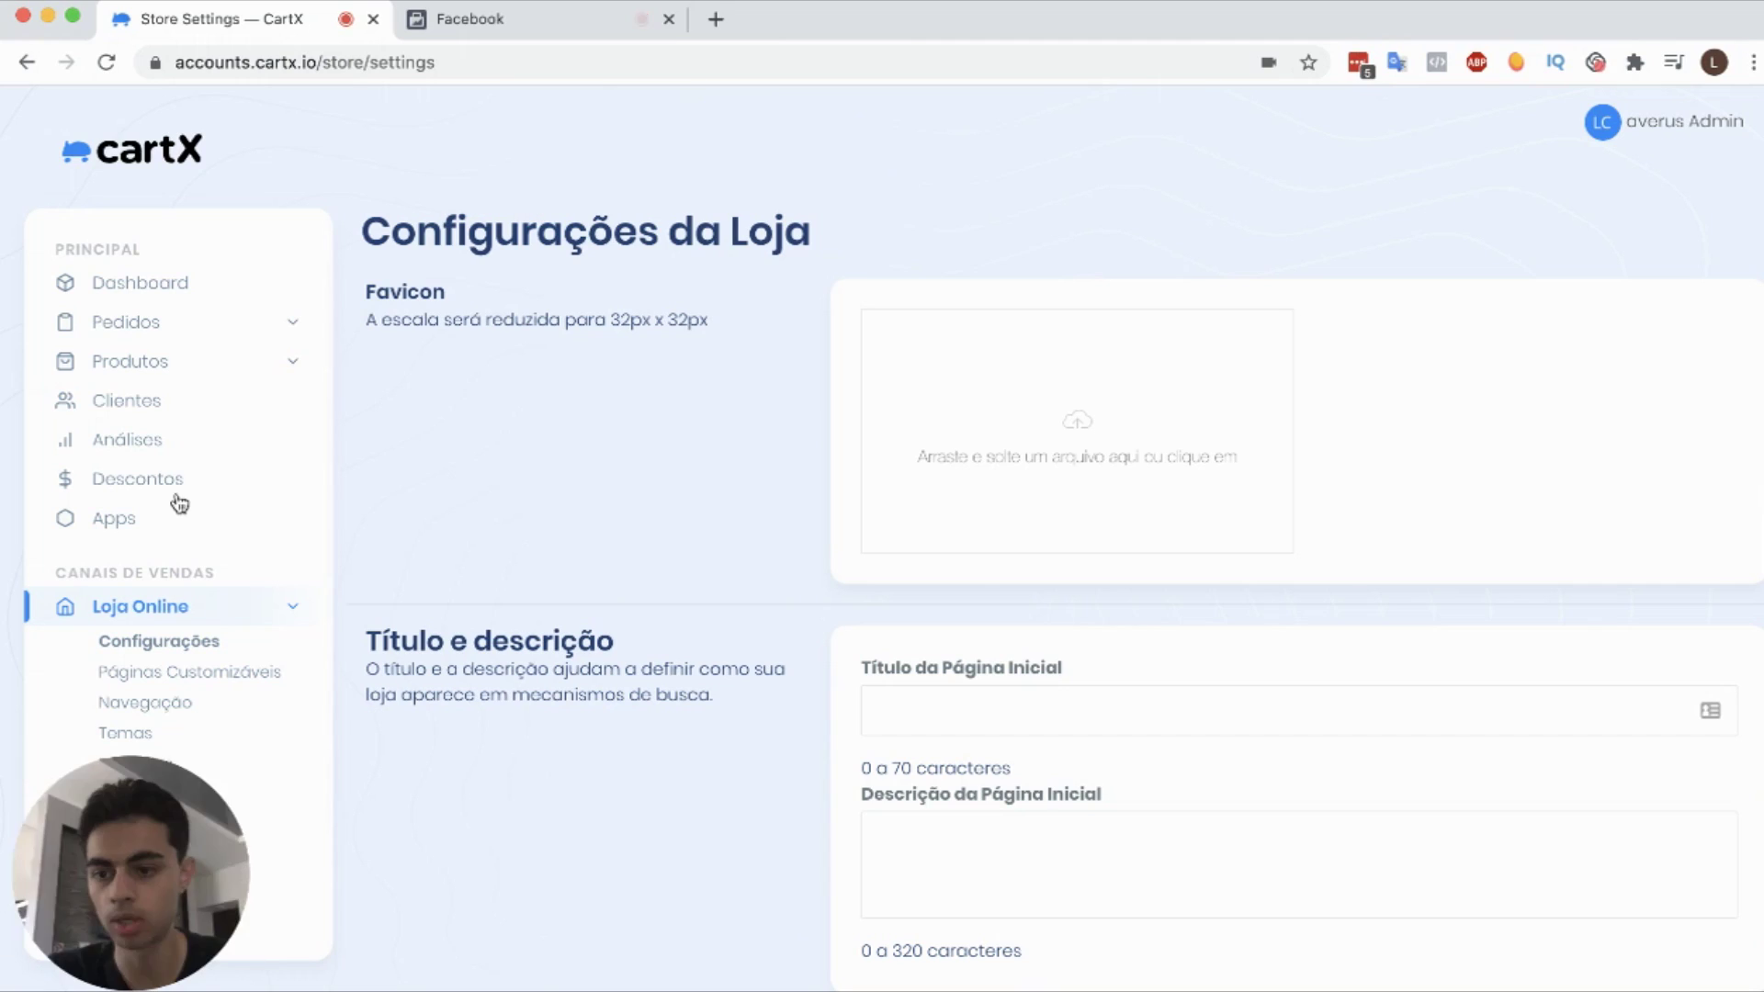
scroll(196, 551, down, 5)
drag(107, 801, 351, 801)
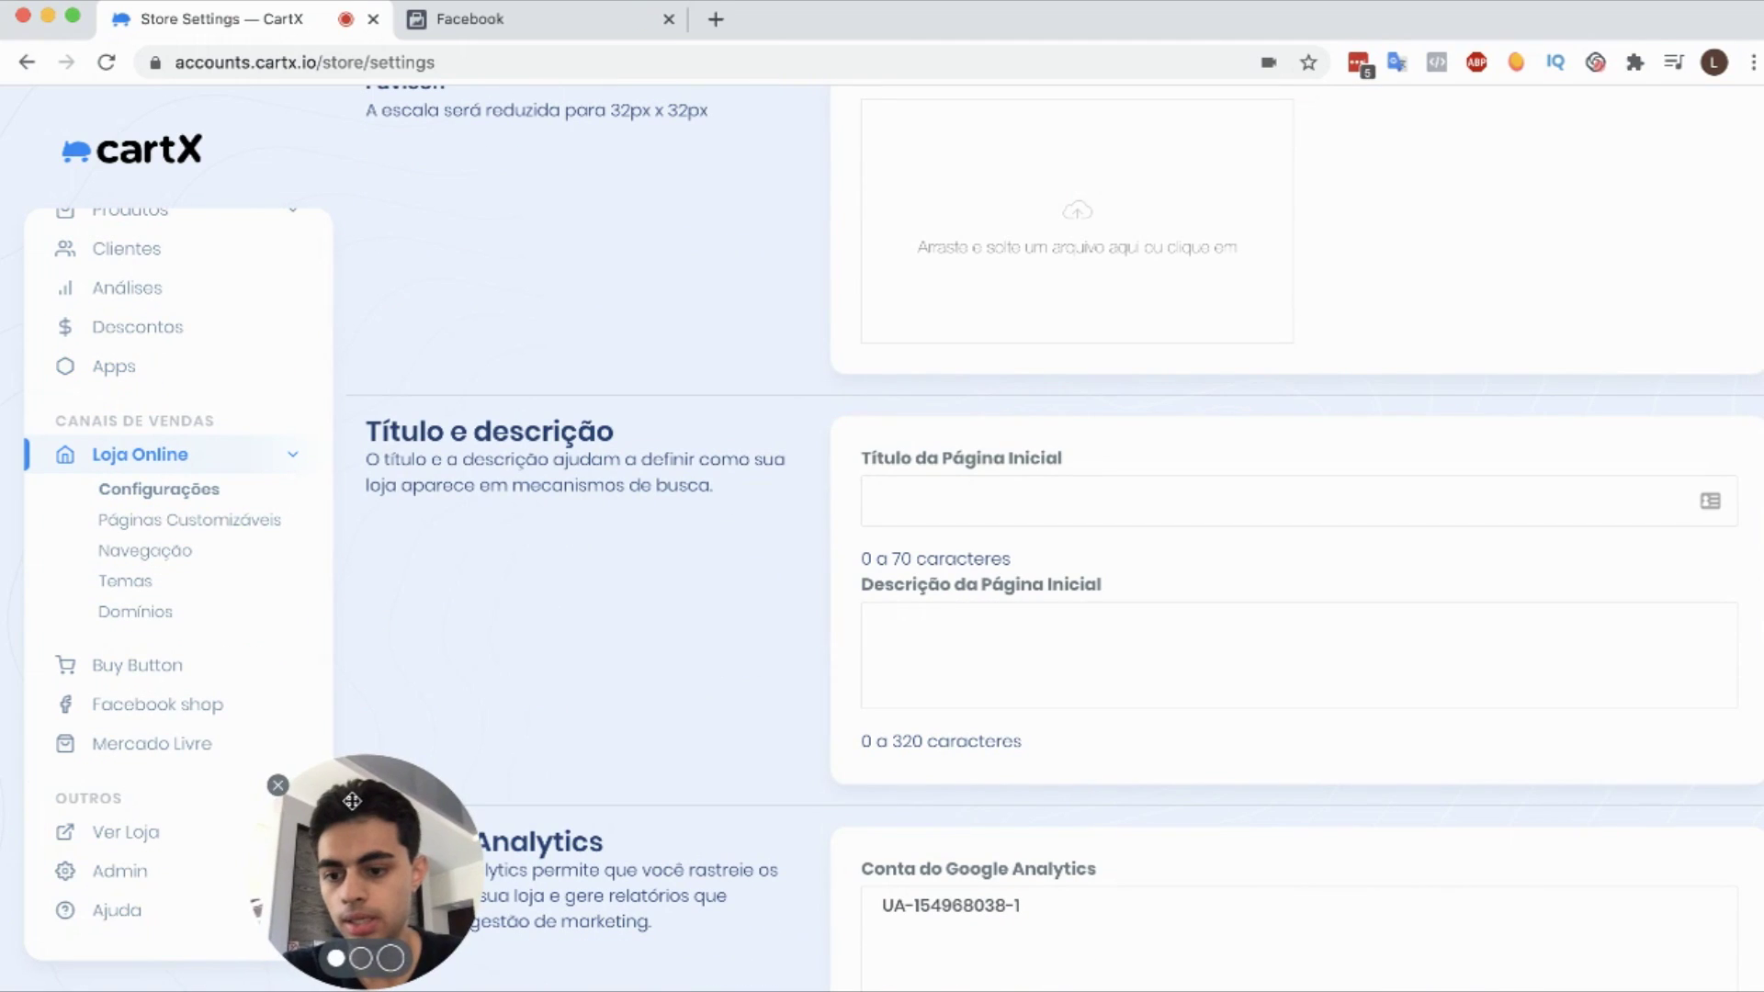
click(124, 832)
click(444, 66)
key(cmd+c)
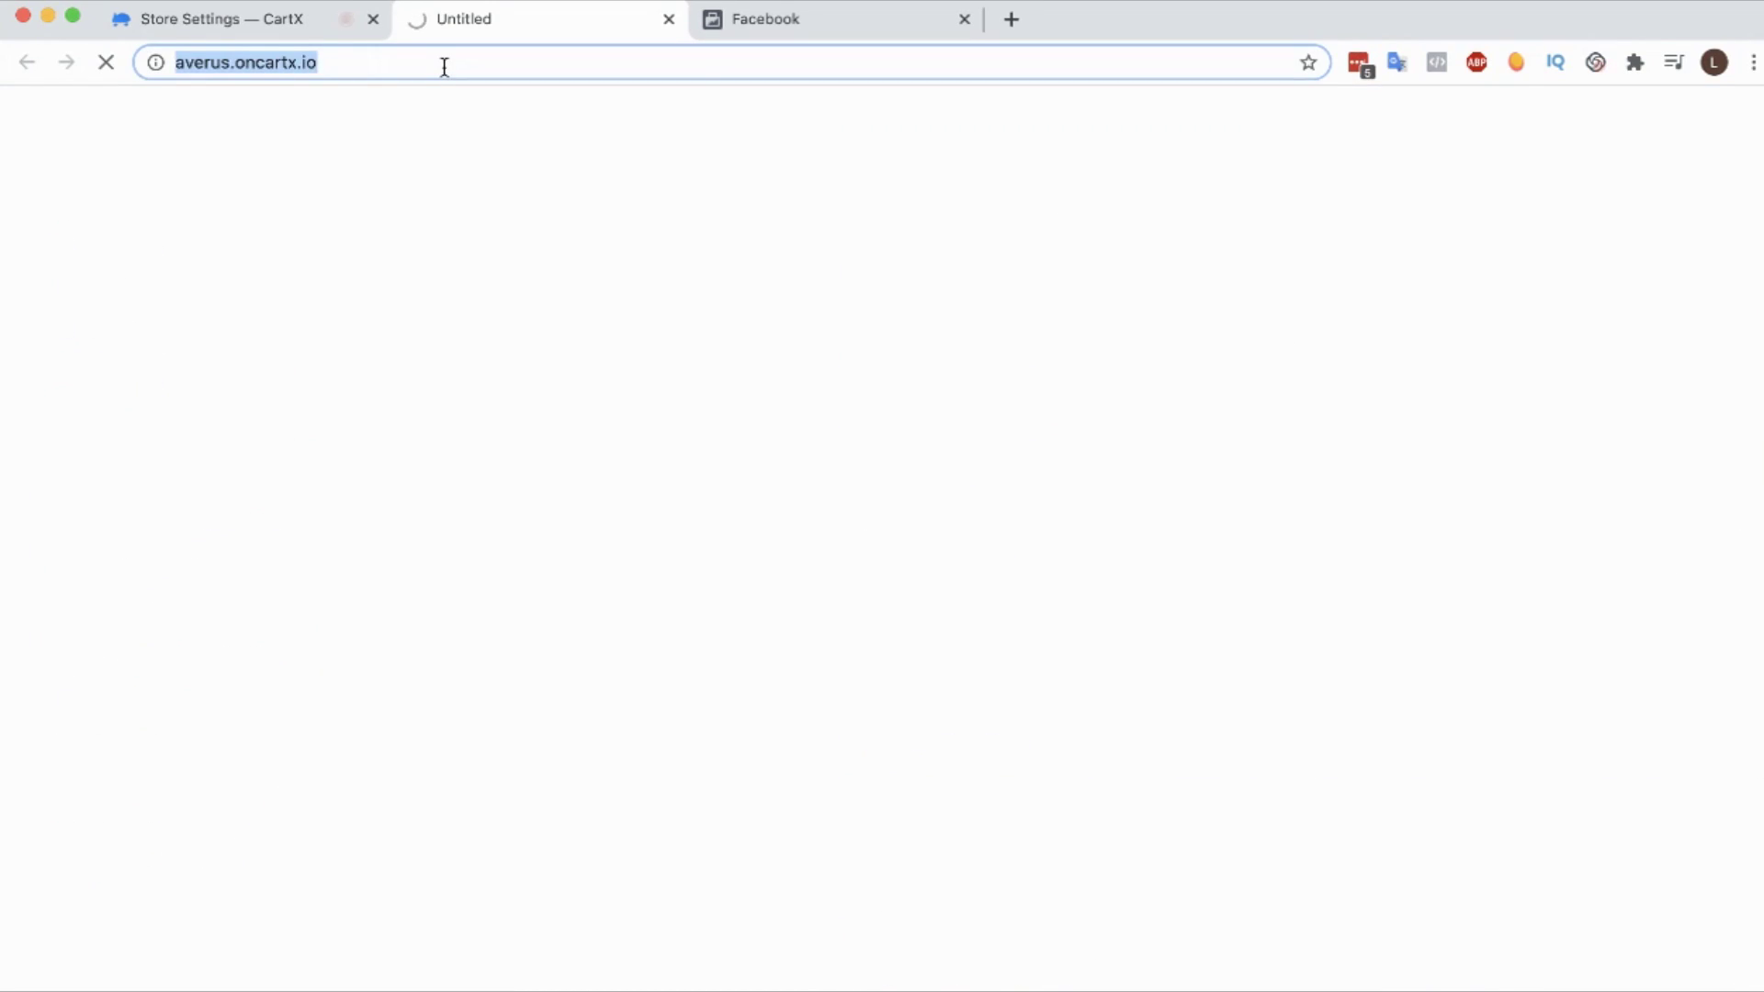
click(669, 18)
Step: Paste the store URL into Insira a URL do site and open the site for testing
click(614, 14)
click(996, 801)
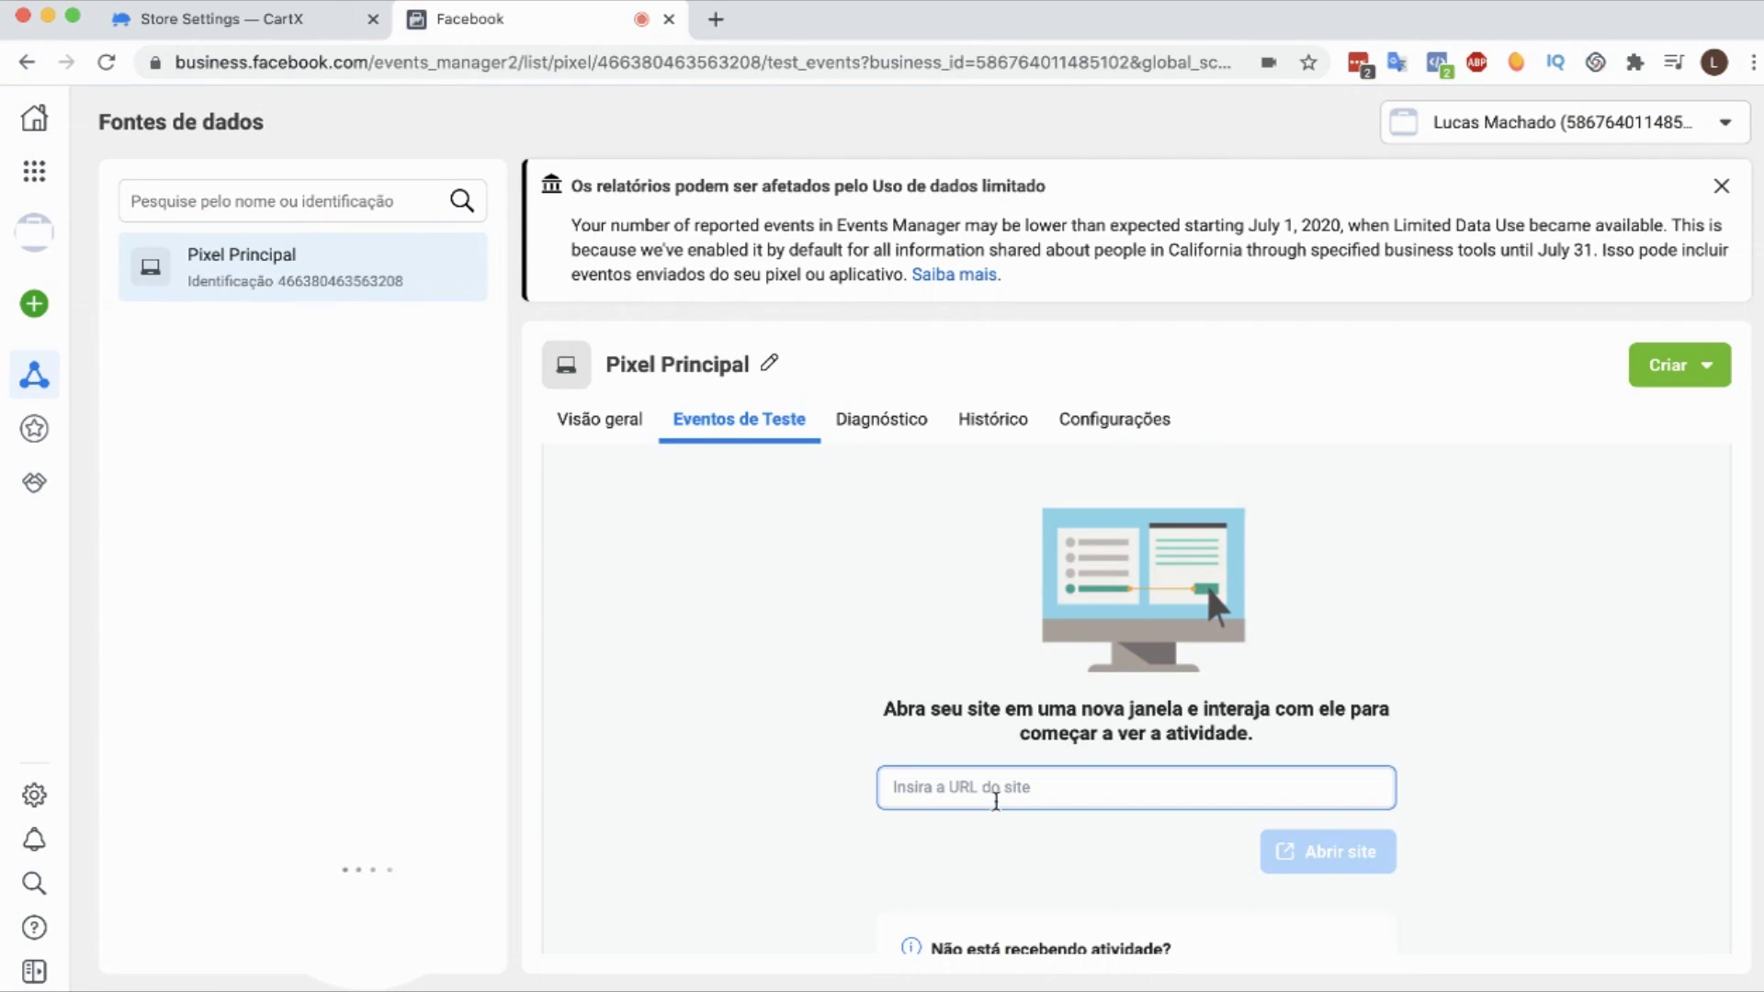
drag(437, 906, 251, 906)
click(1106, 788)
key(cmd+v)
scroll(1109, 791, down, 1)
scroll(1109, 792, down, 3)
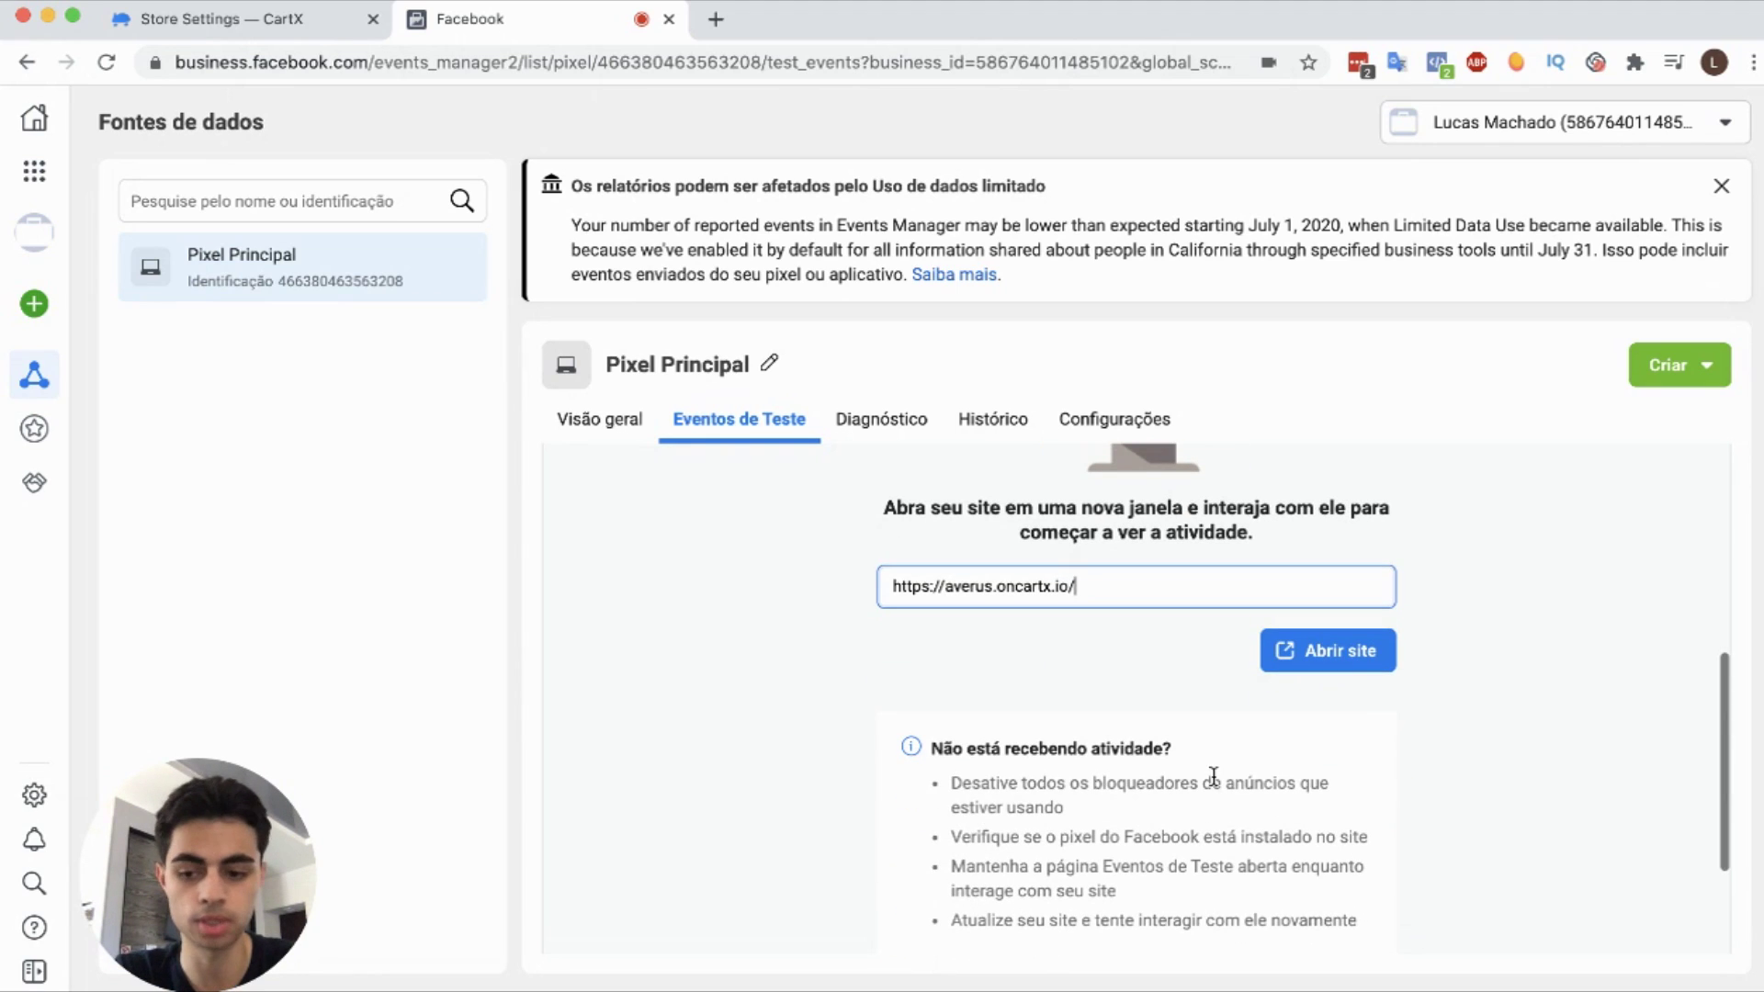
click(1323, 651)
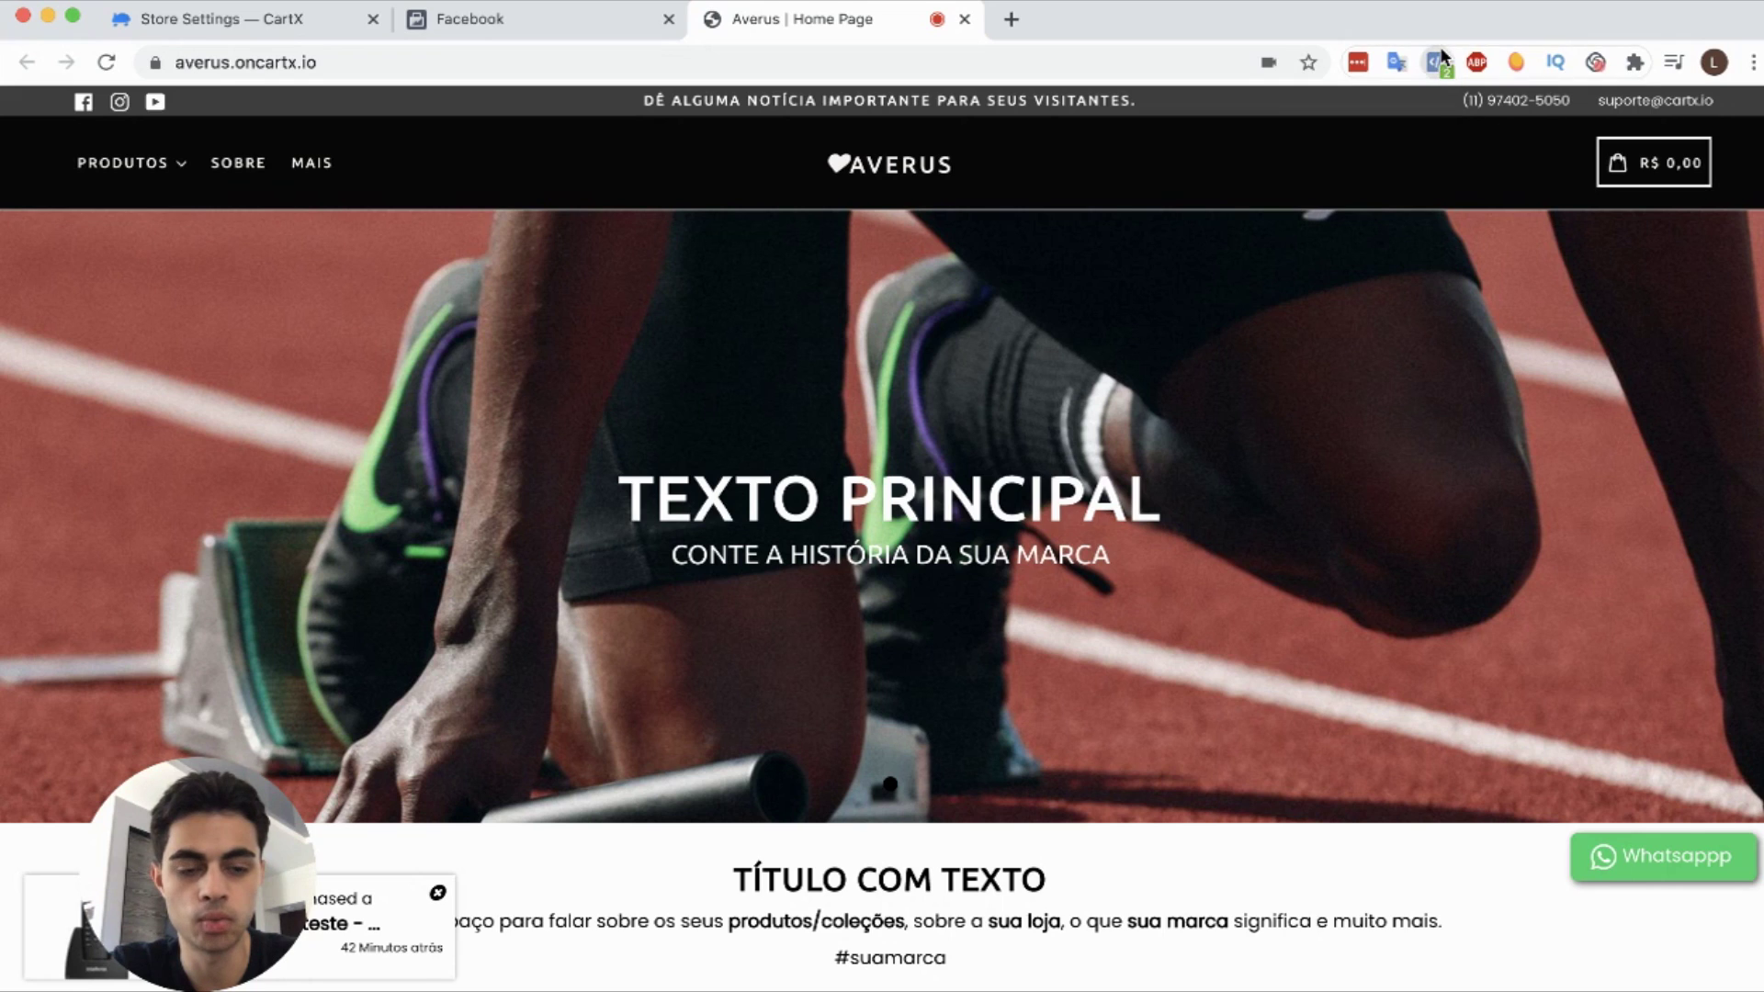
Step: Return to Eventos de Teste to see the PageView from averus.oncartx.io
click(511, 20)
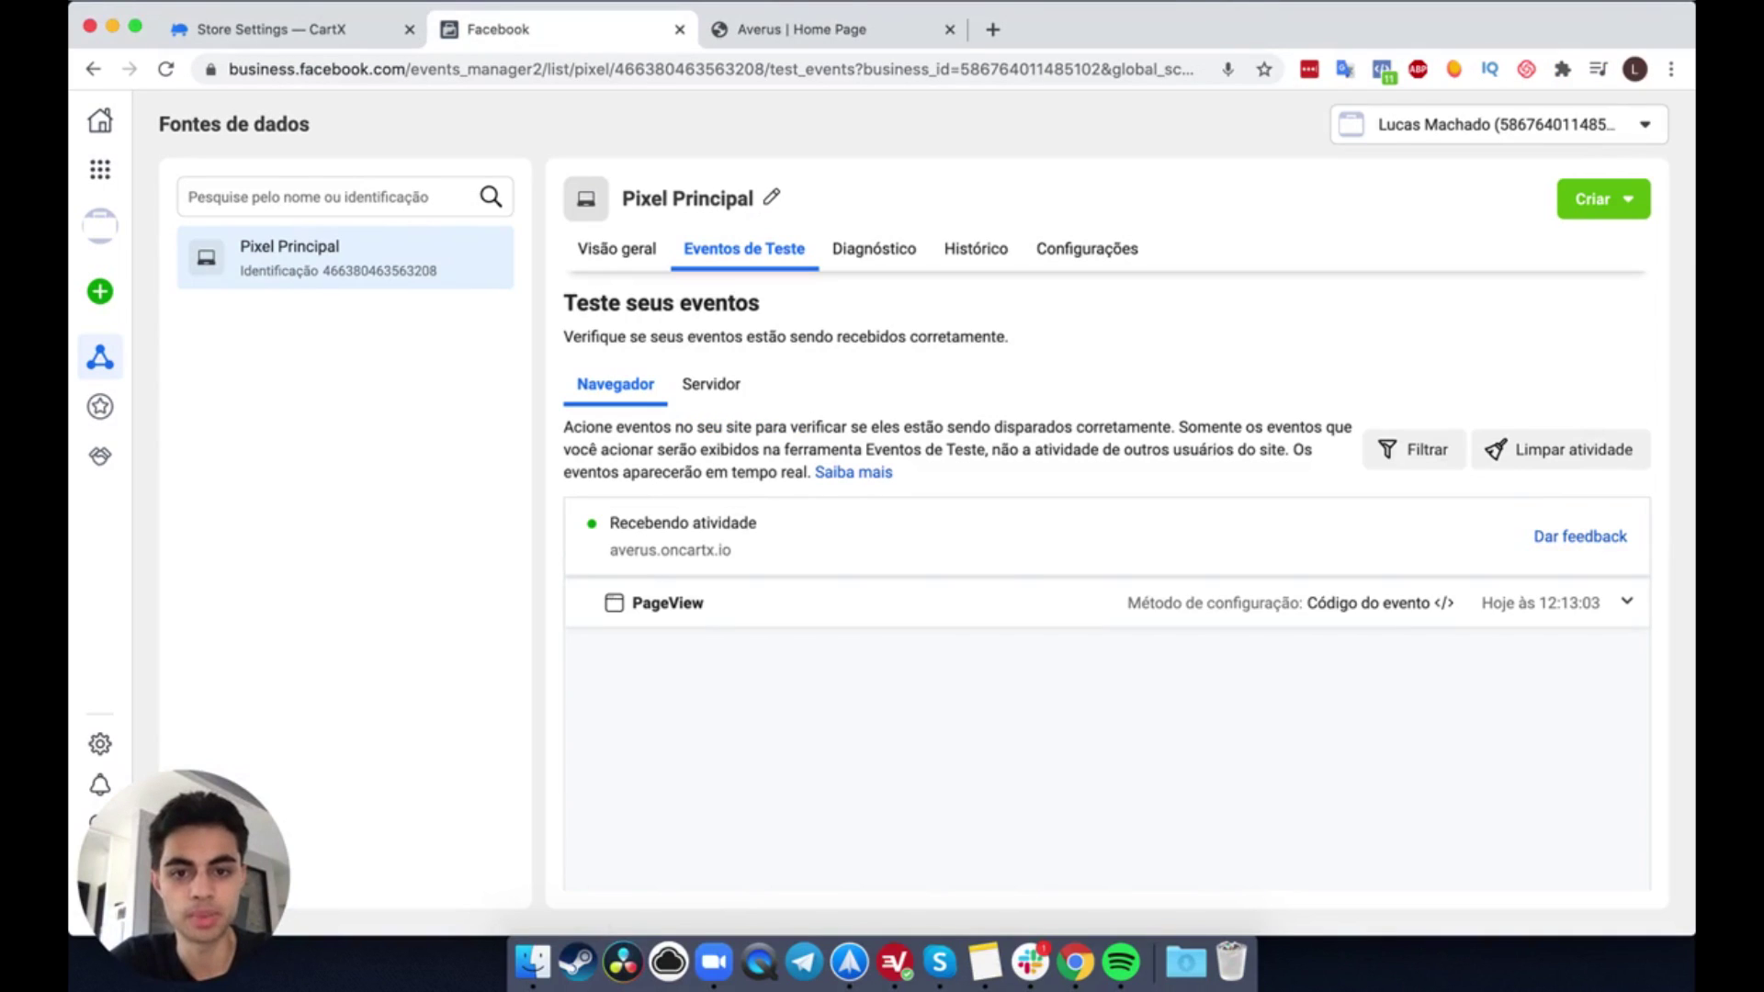
Step: Expand and collapse the PageView event's details in Eventos de Teste
click(787, 30)
click(563, 35)
click(929, 604)
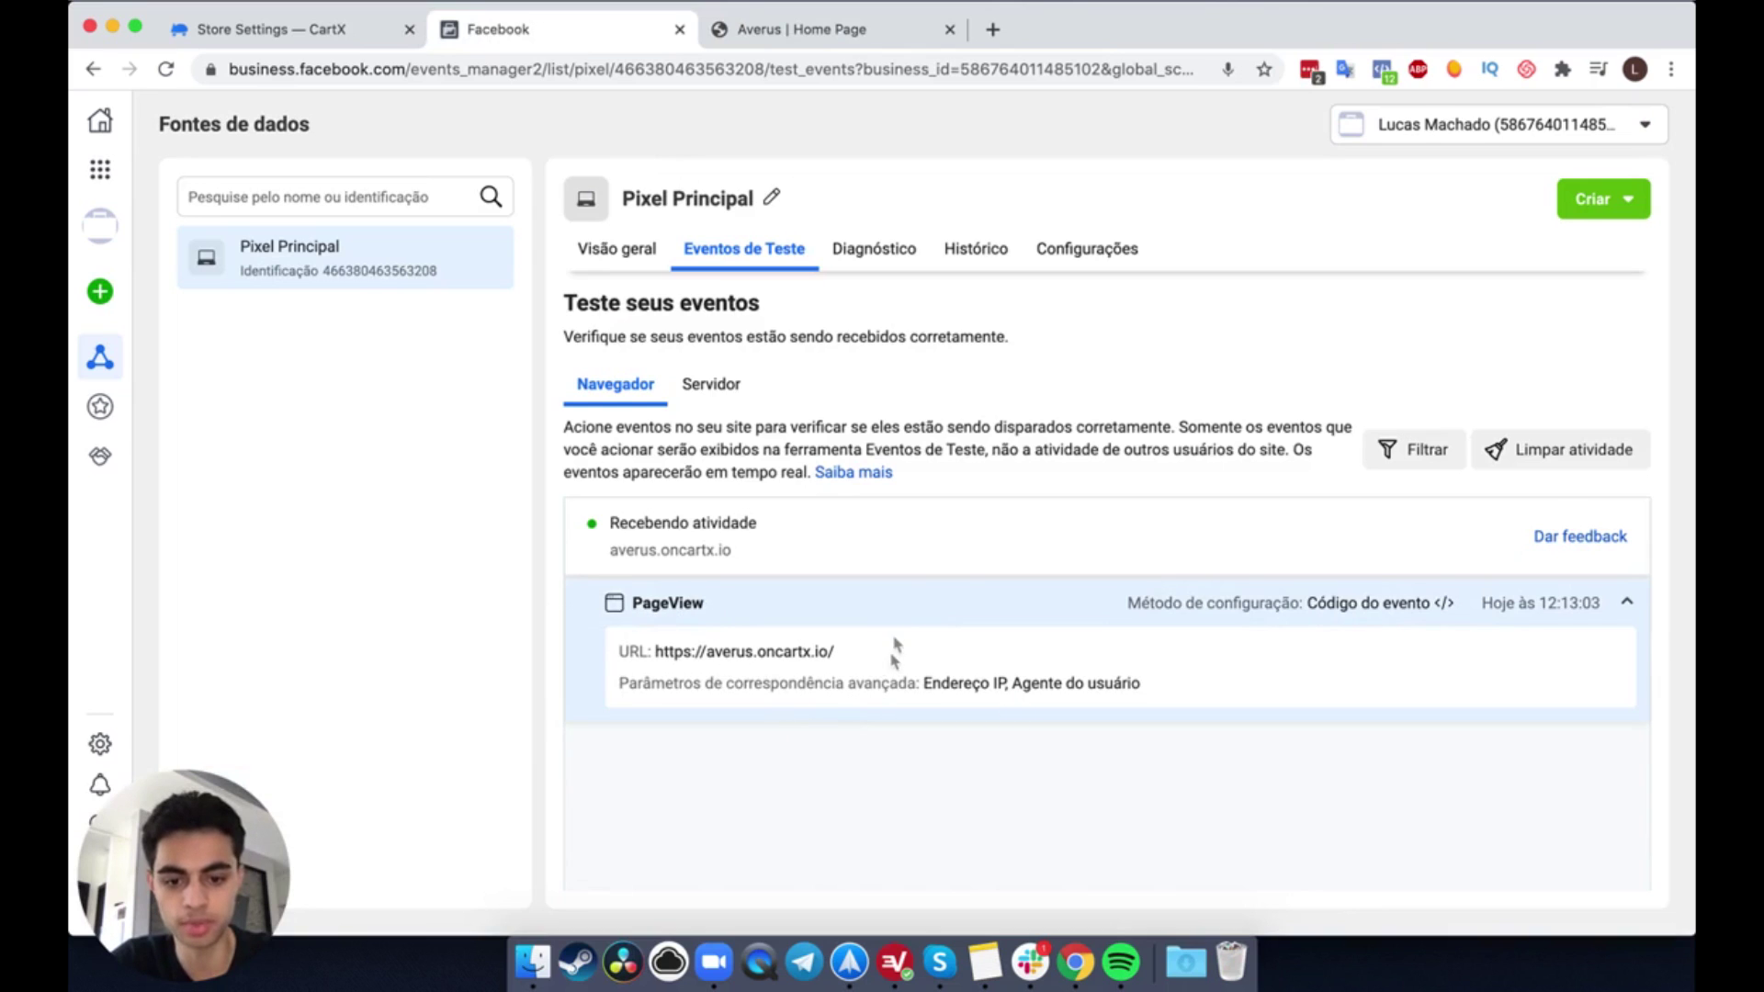
click(897, 611)
Step: Browse the store collection to the Telefone de teste - CartX product page
click(801, 29)
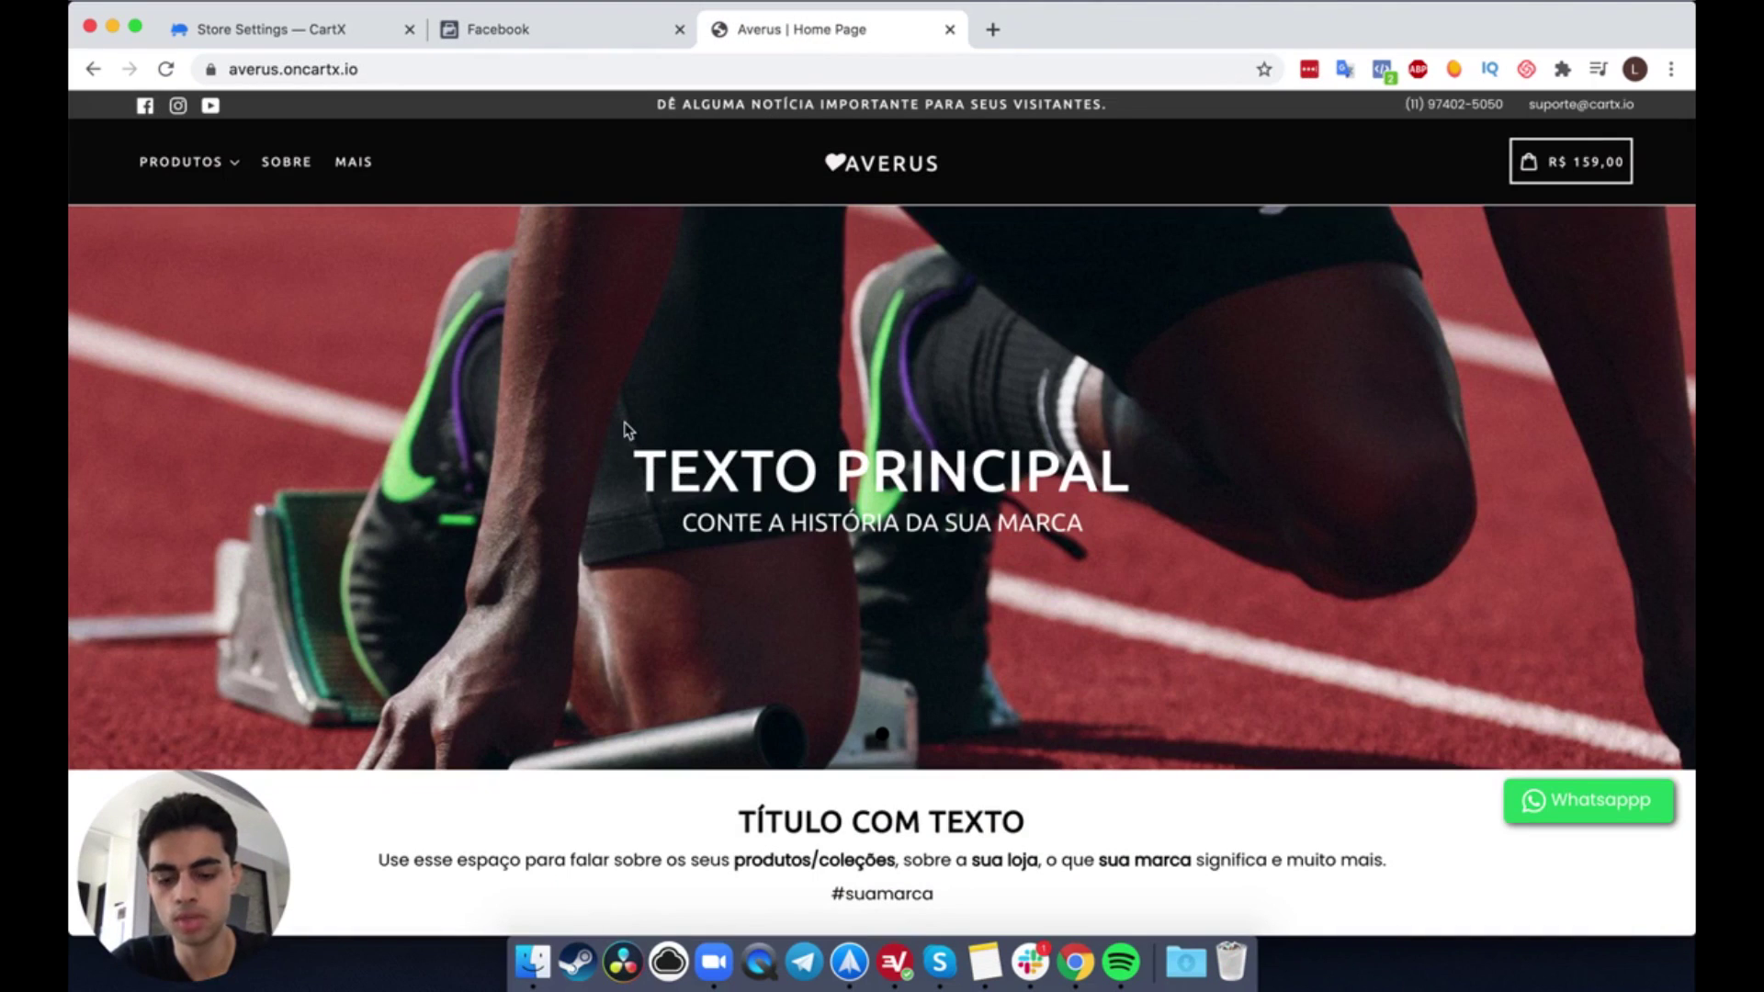
mouse_move(205, 162)
click(200, 229)
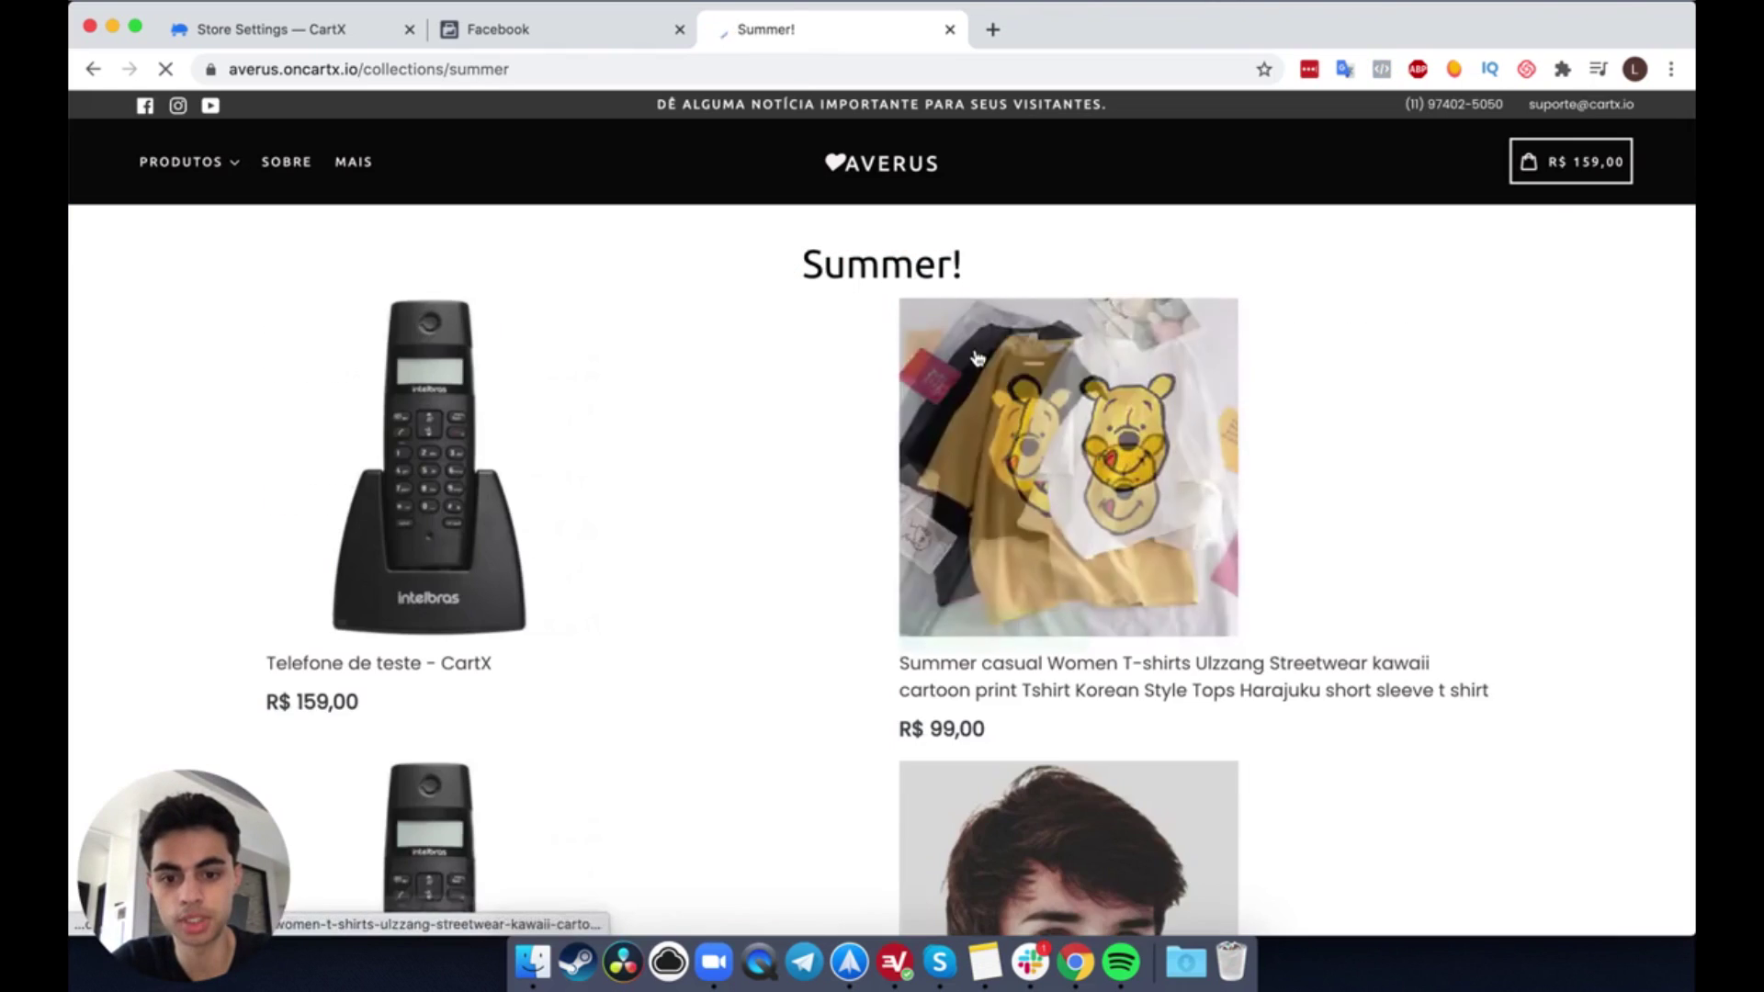
click(424, 440)
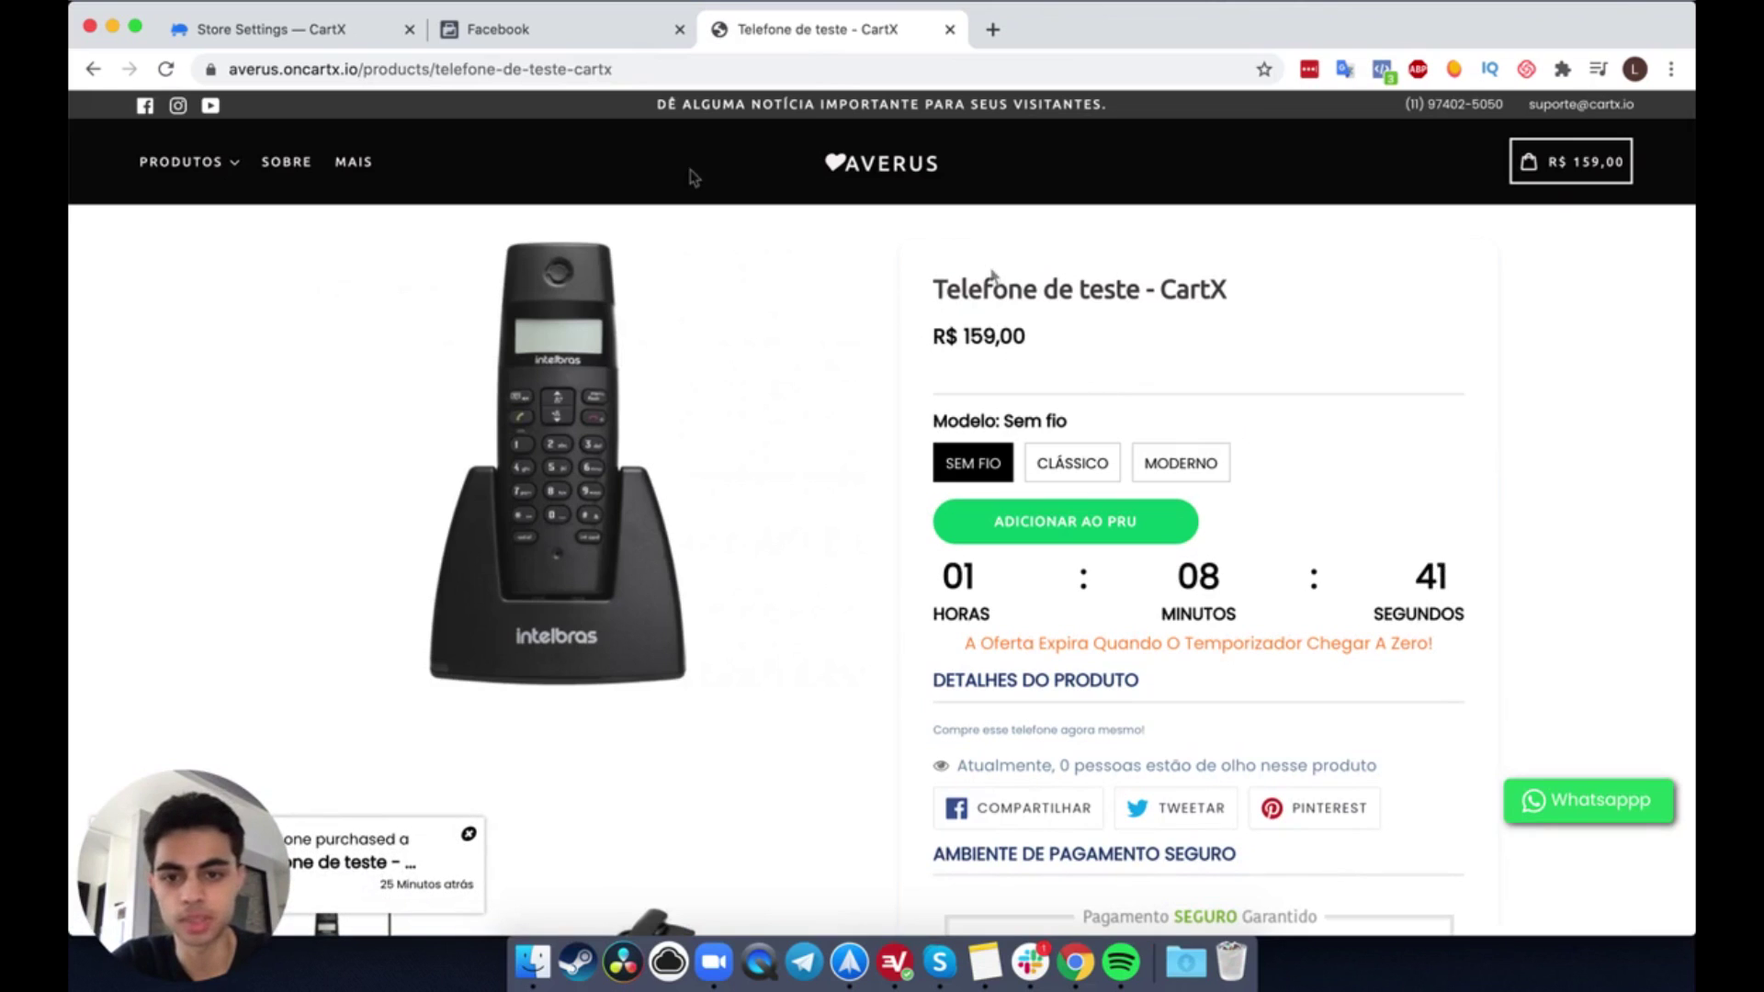
click(575, 36)
Step: Inspect the URLs of the PageView events from 12:13:22 and 12:13:25
click(951, 708)
scroll(906, 685, down, 2)
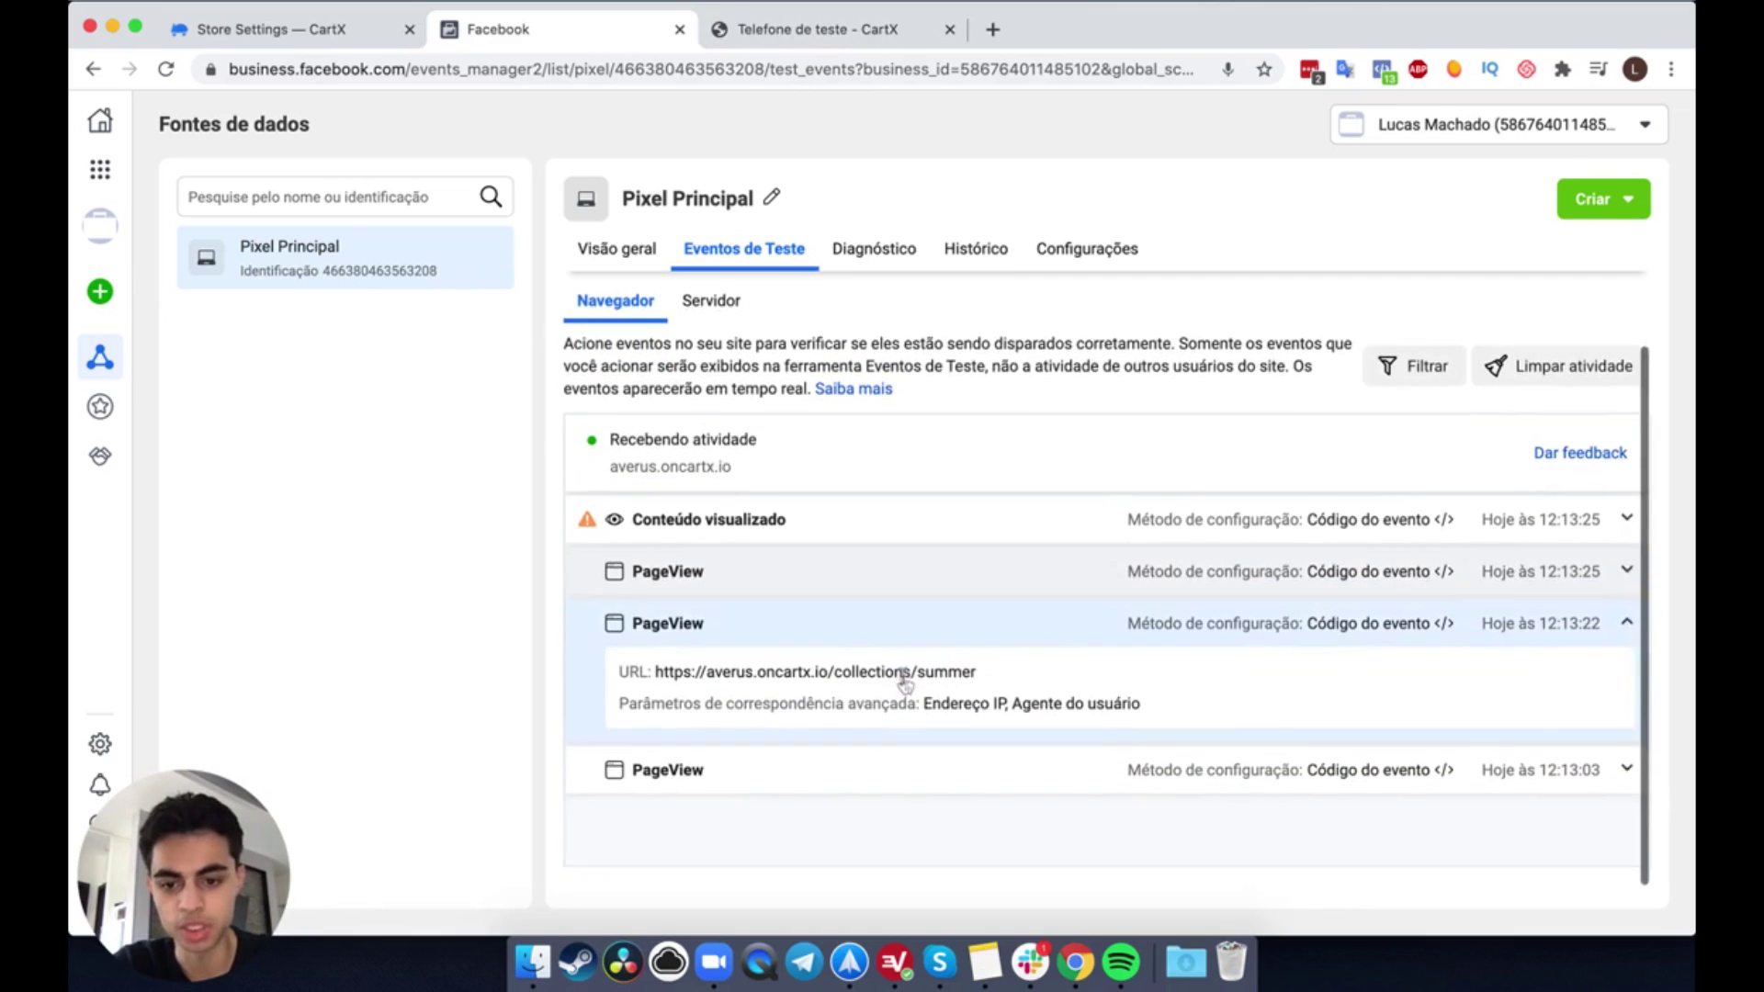
drag(827, 672, 972, 668)
click(971, 669)
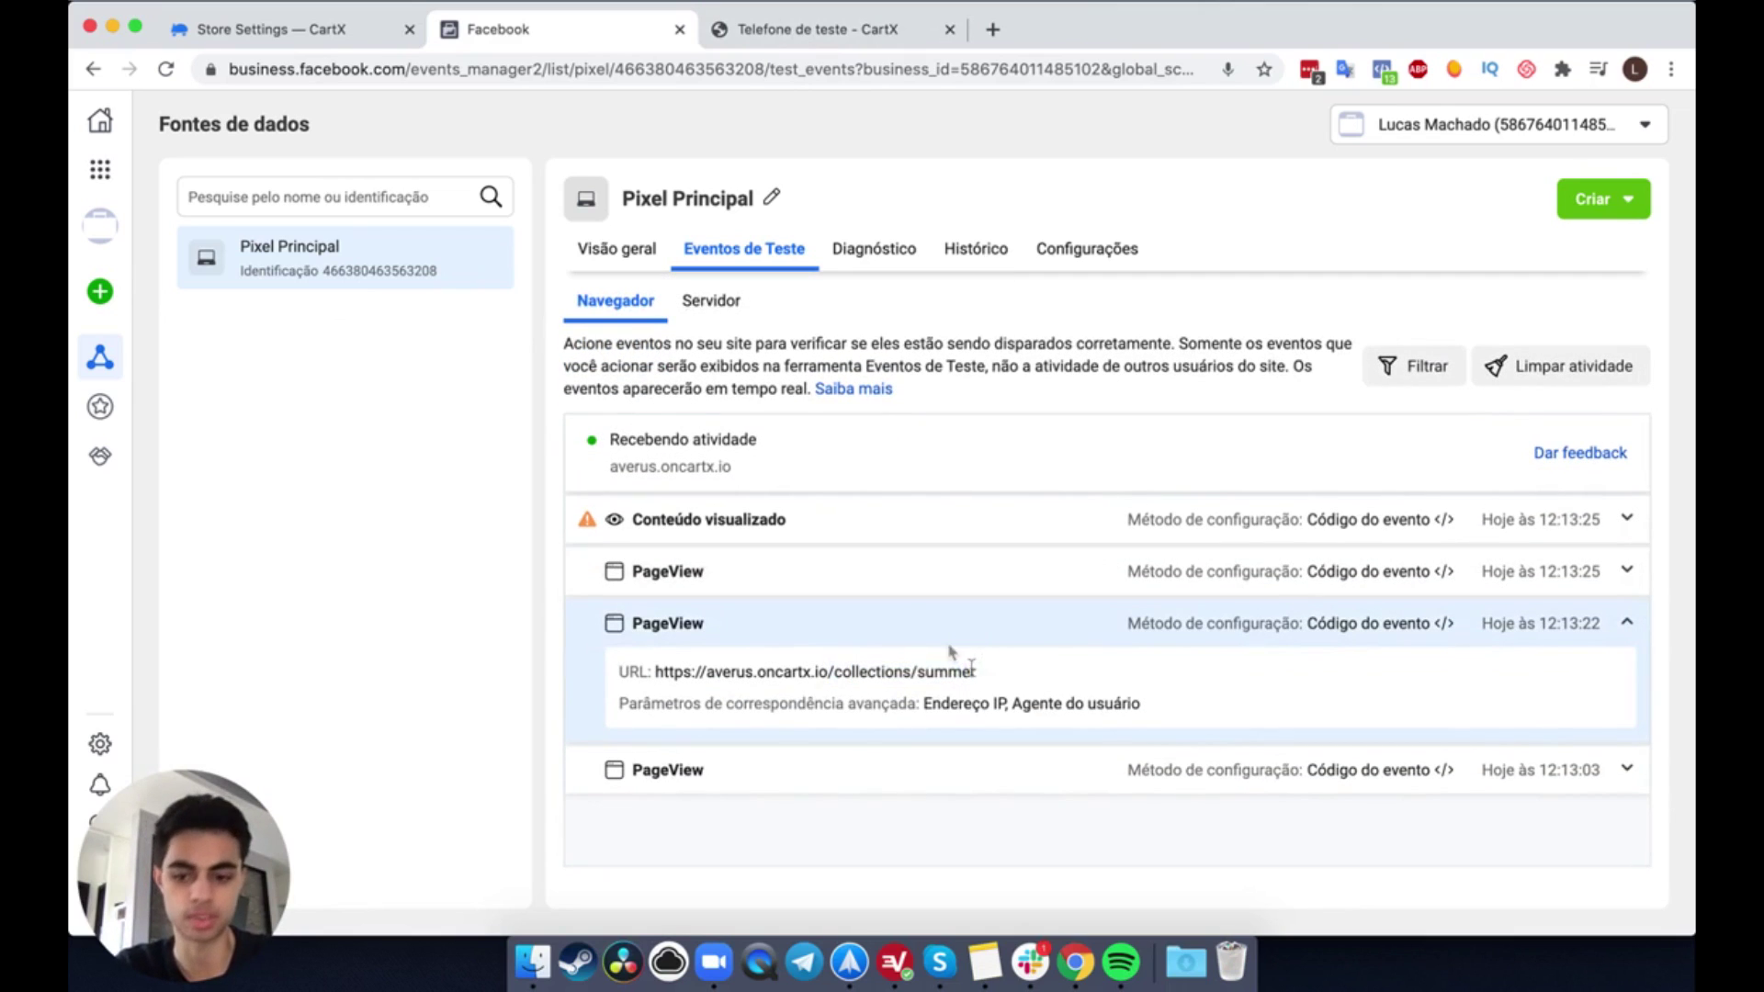
click(912, 625)
click(947, 588)
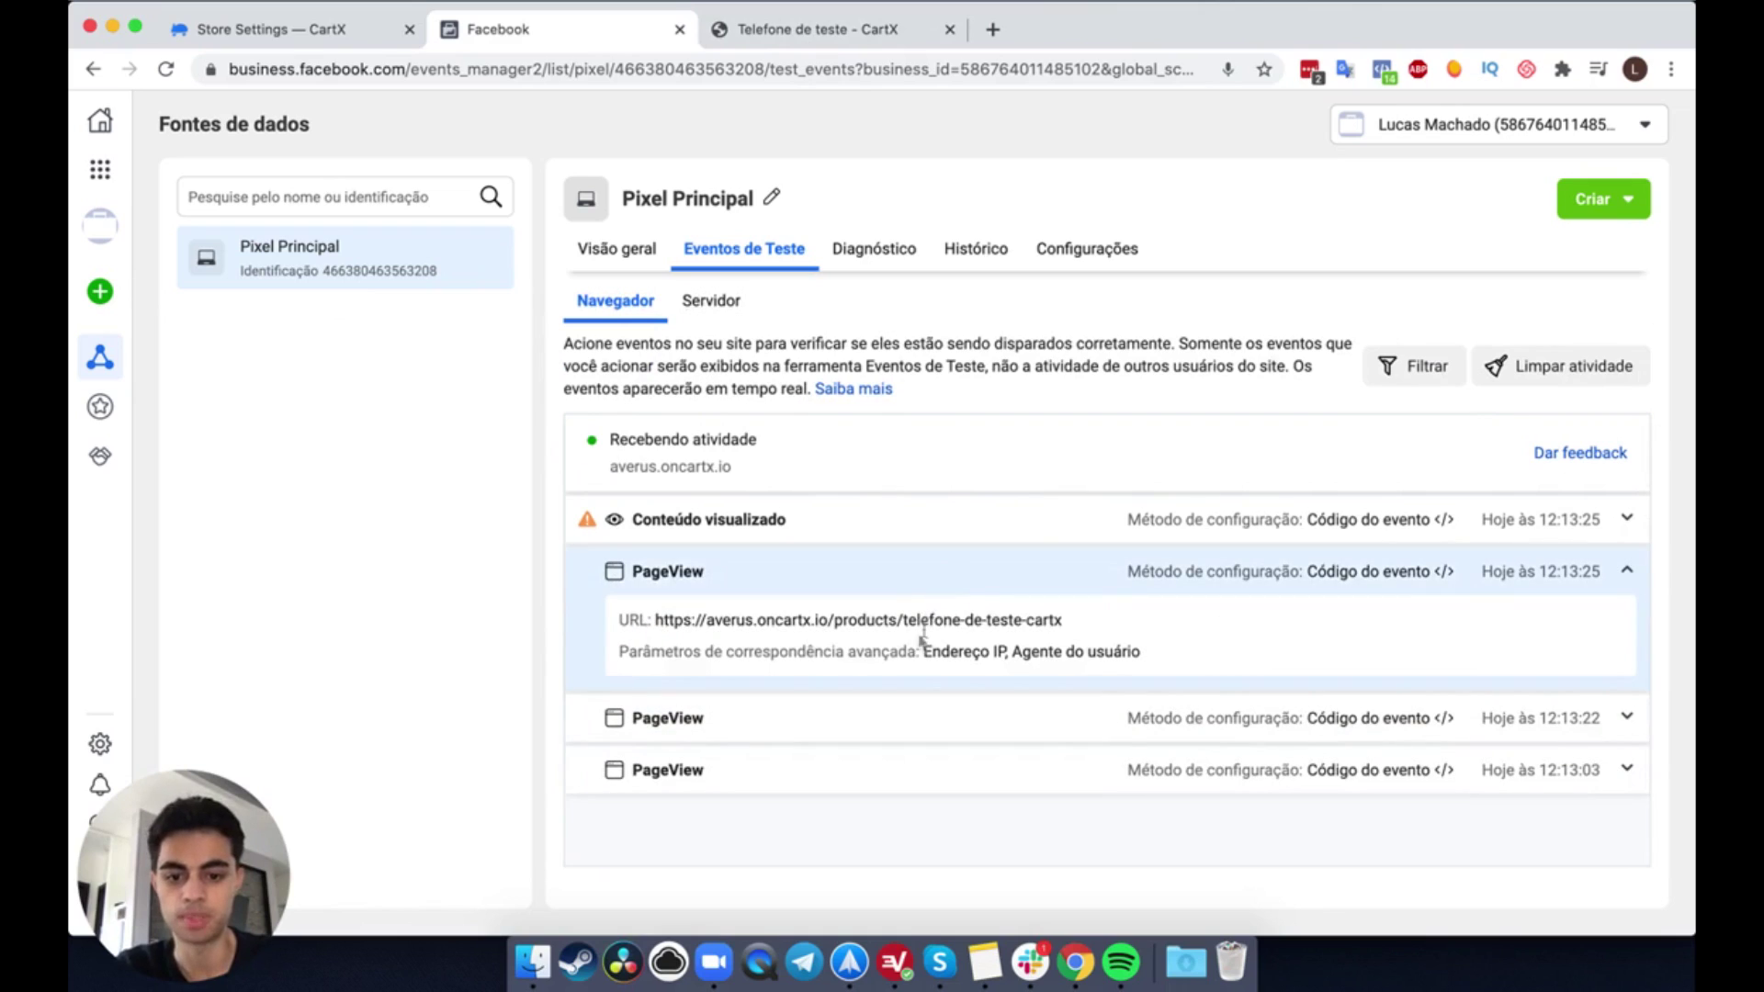
drag(835, 628, 1100, 618)
click(1094, 623)
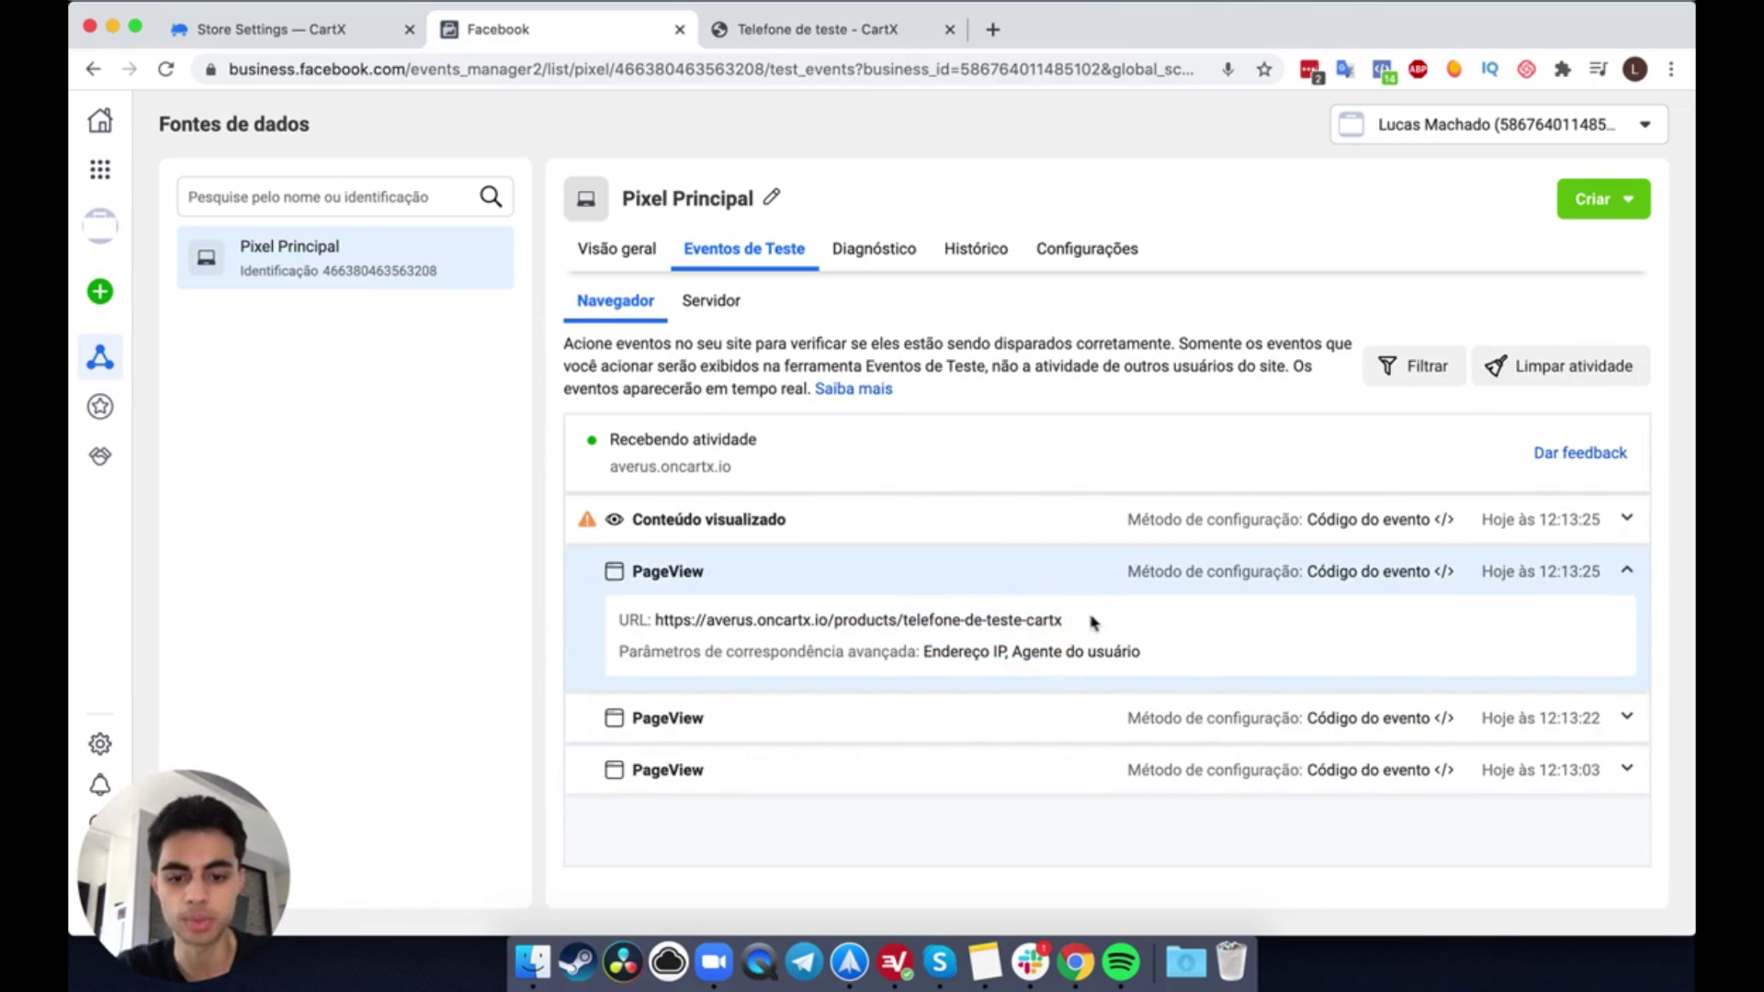
click(977, 581)
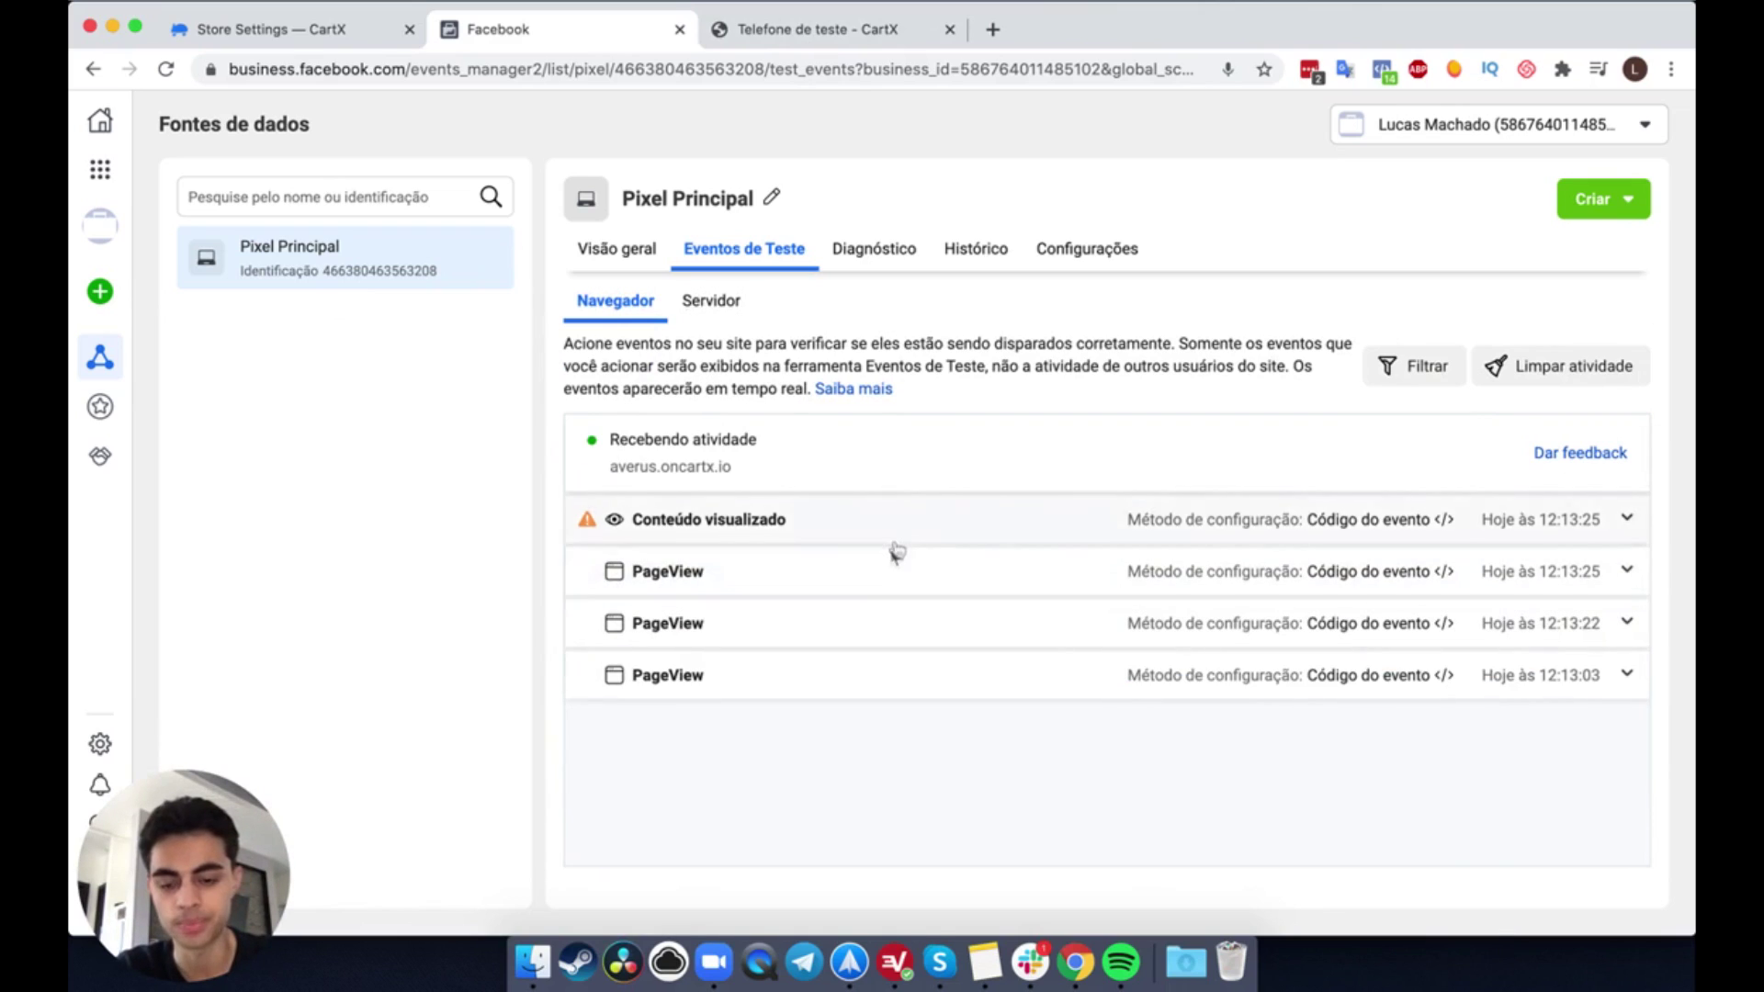
Step: Show all Conteúdo visualizado parameters, noting value 159 BRL and the empty product_catalog_id
click(879, 542)
scroll(855, 681, down, 1)
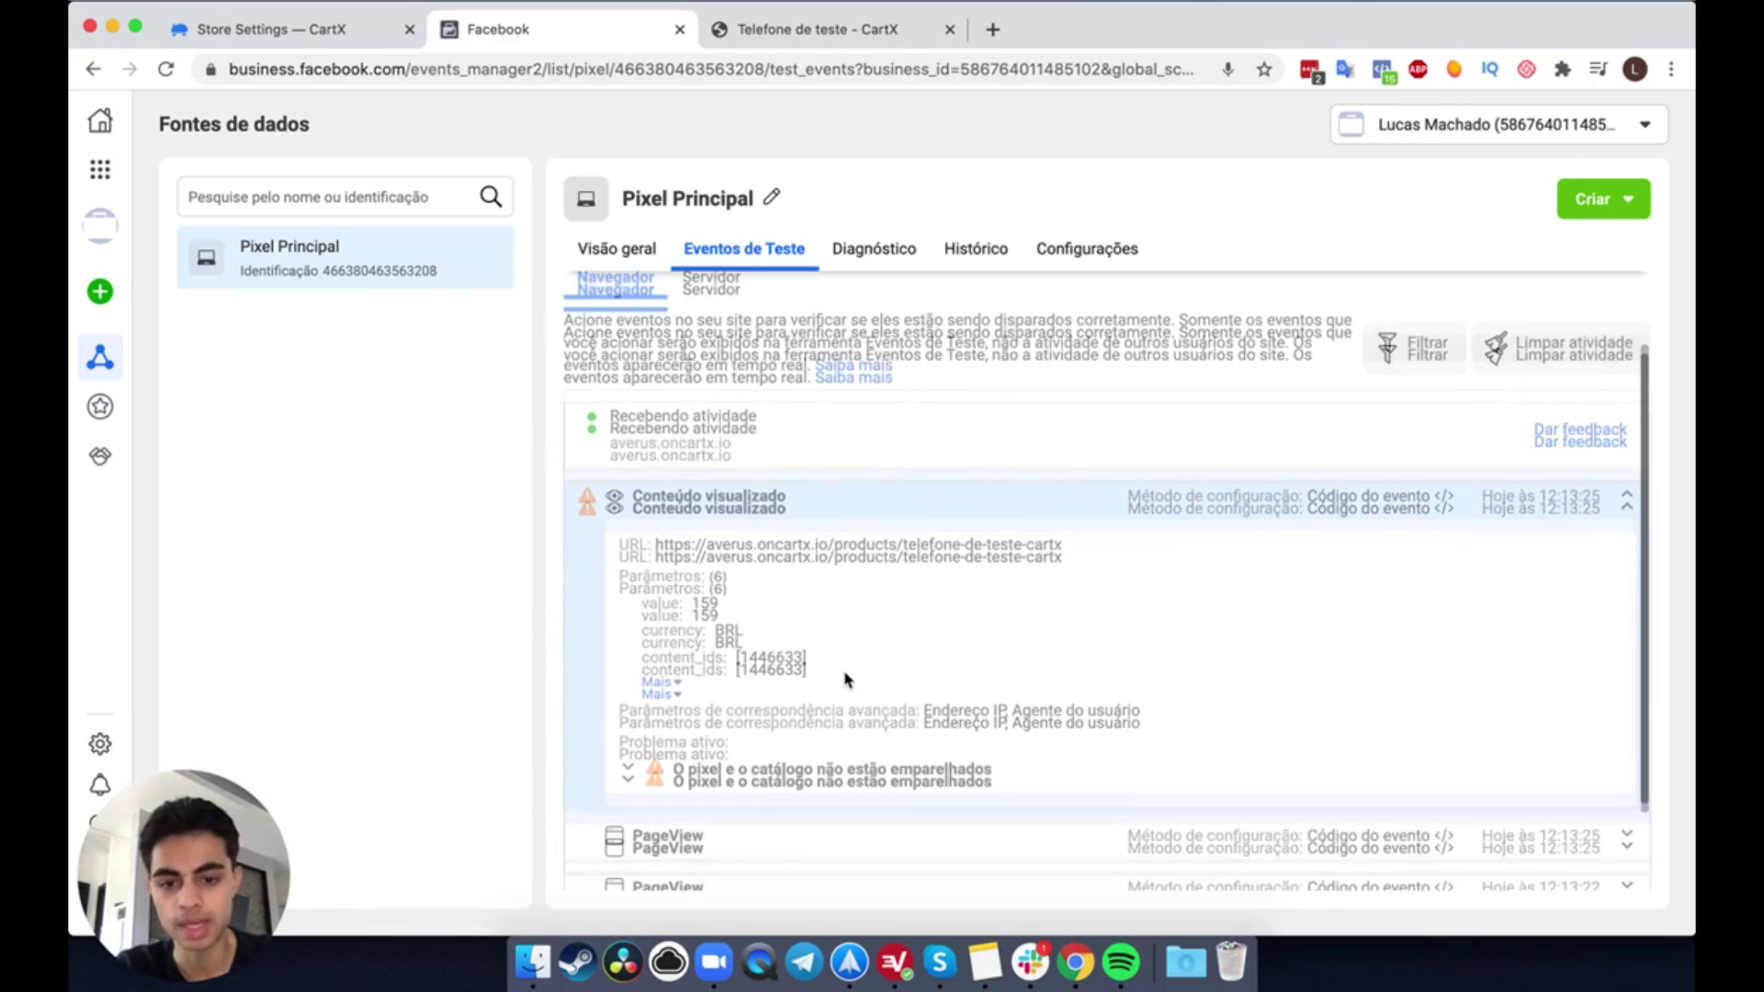
click(657, 680)
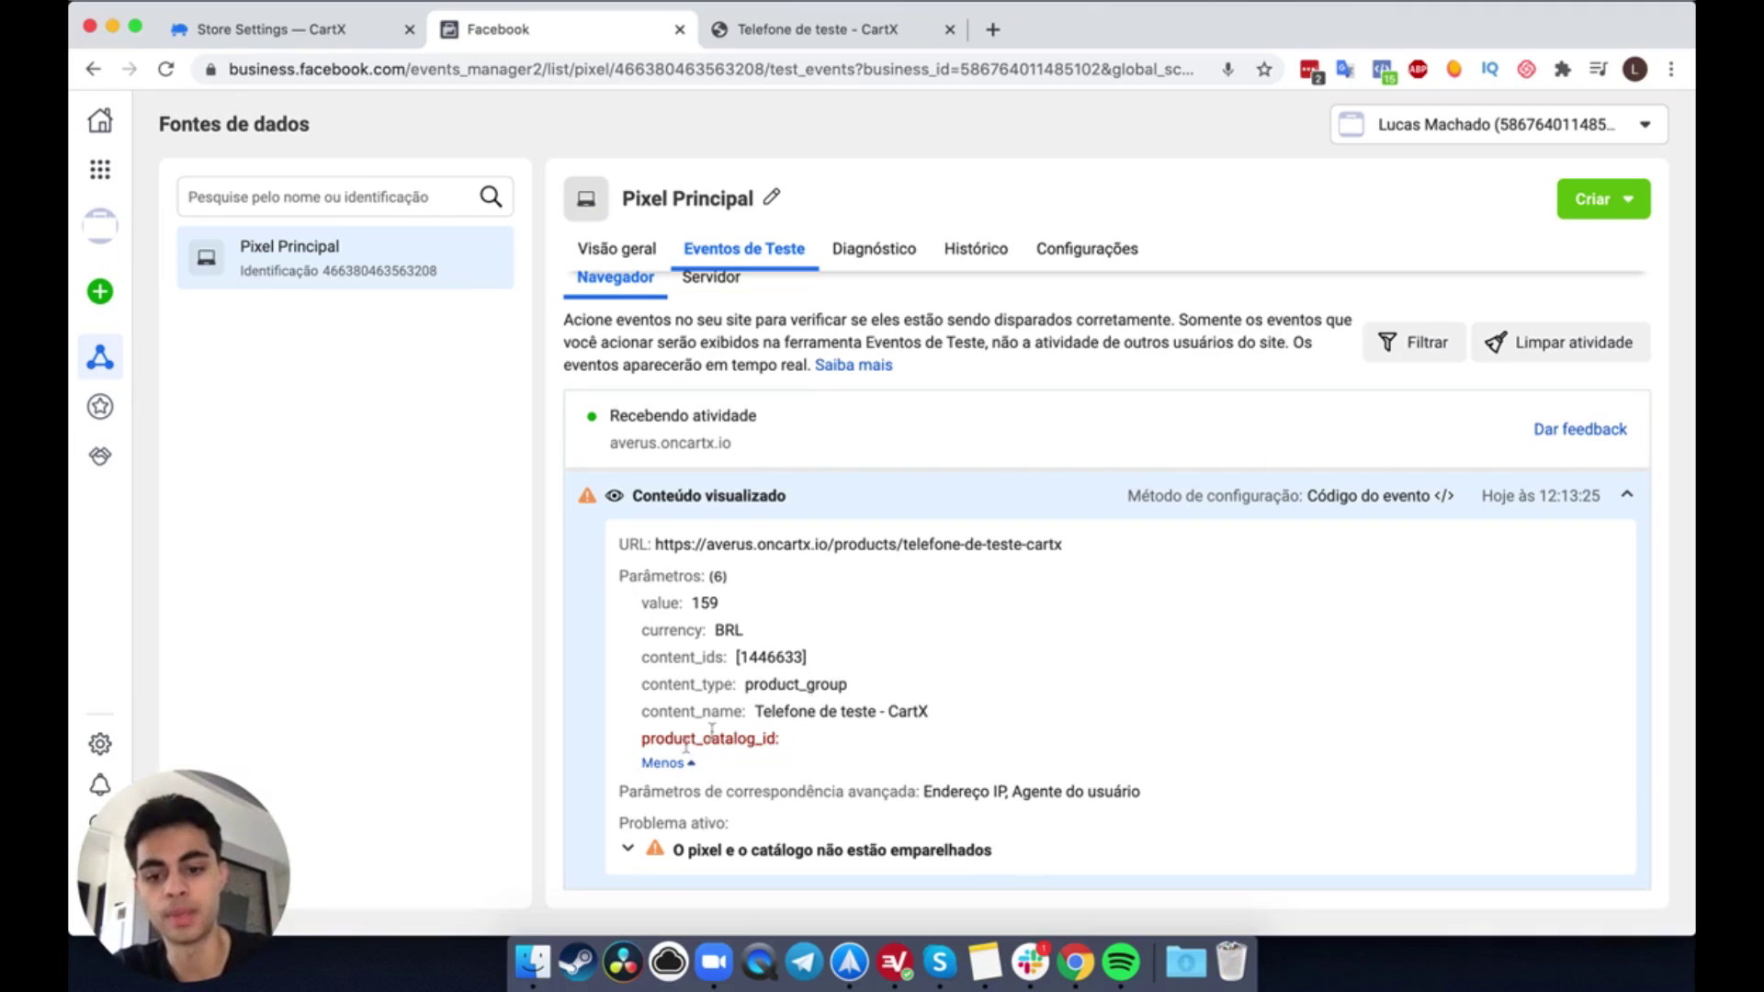
mouse_move(587, 500)
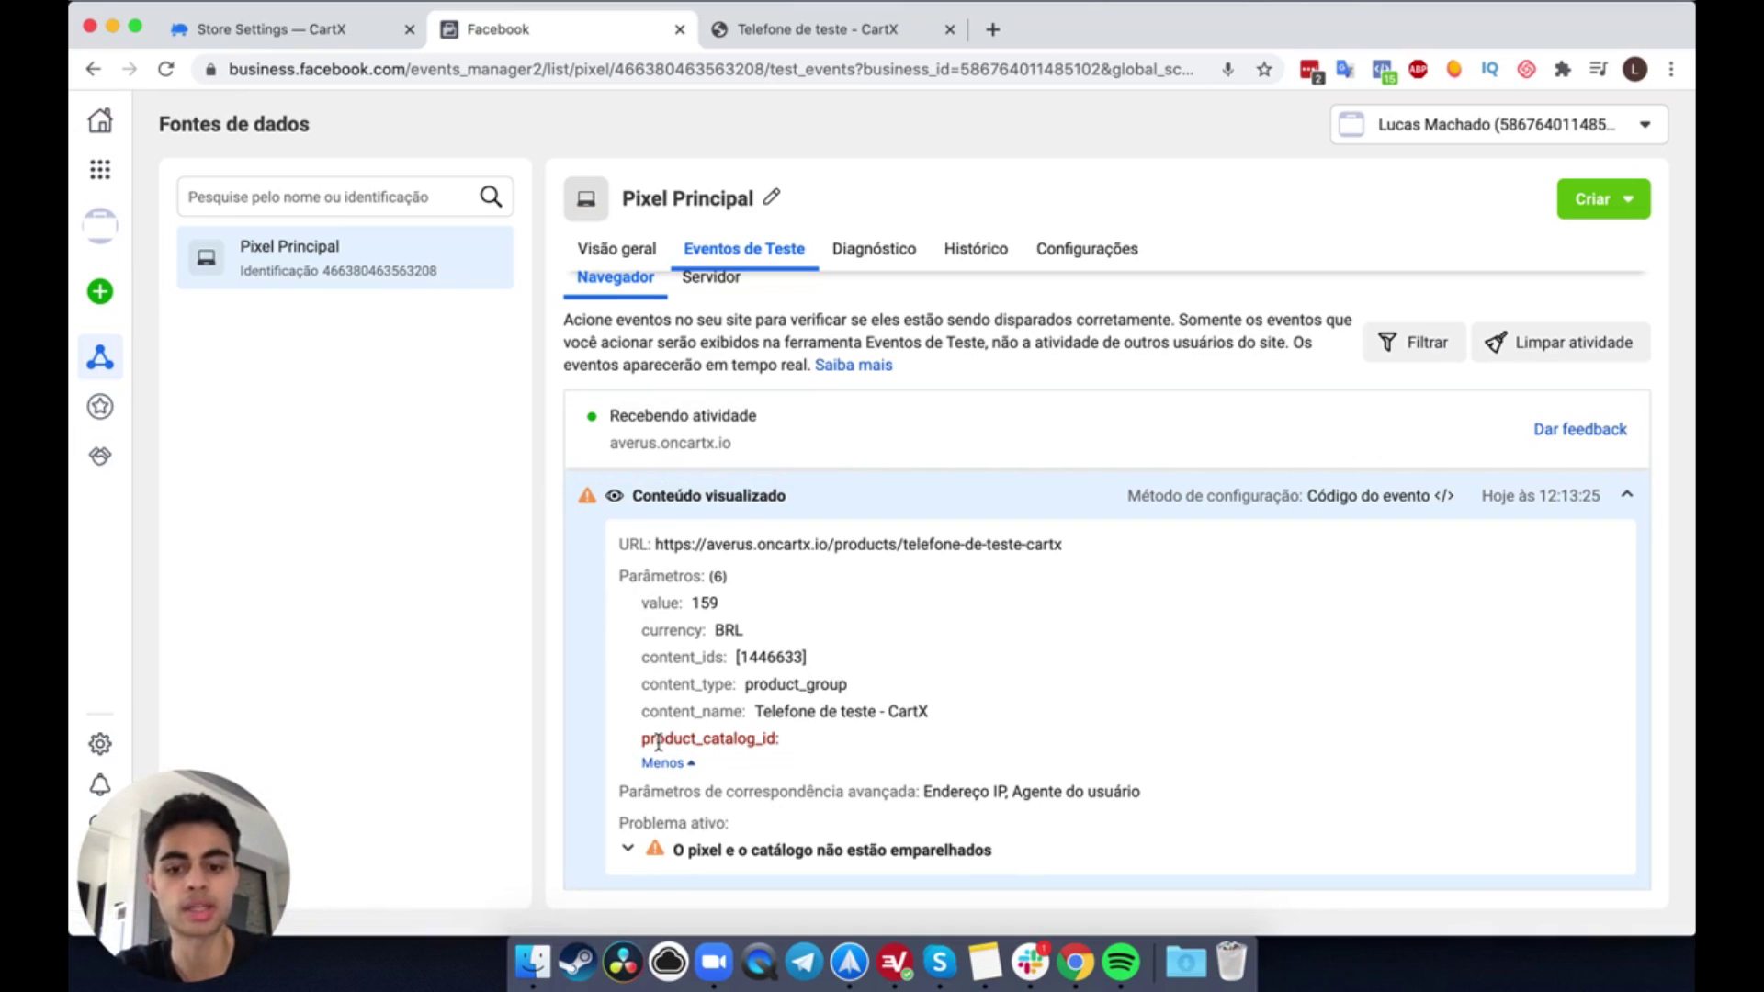
drag(646, 735, 777, 738)
click(760, 740)
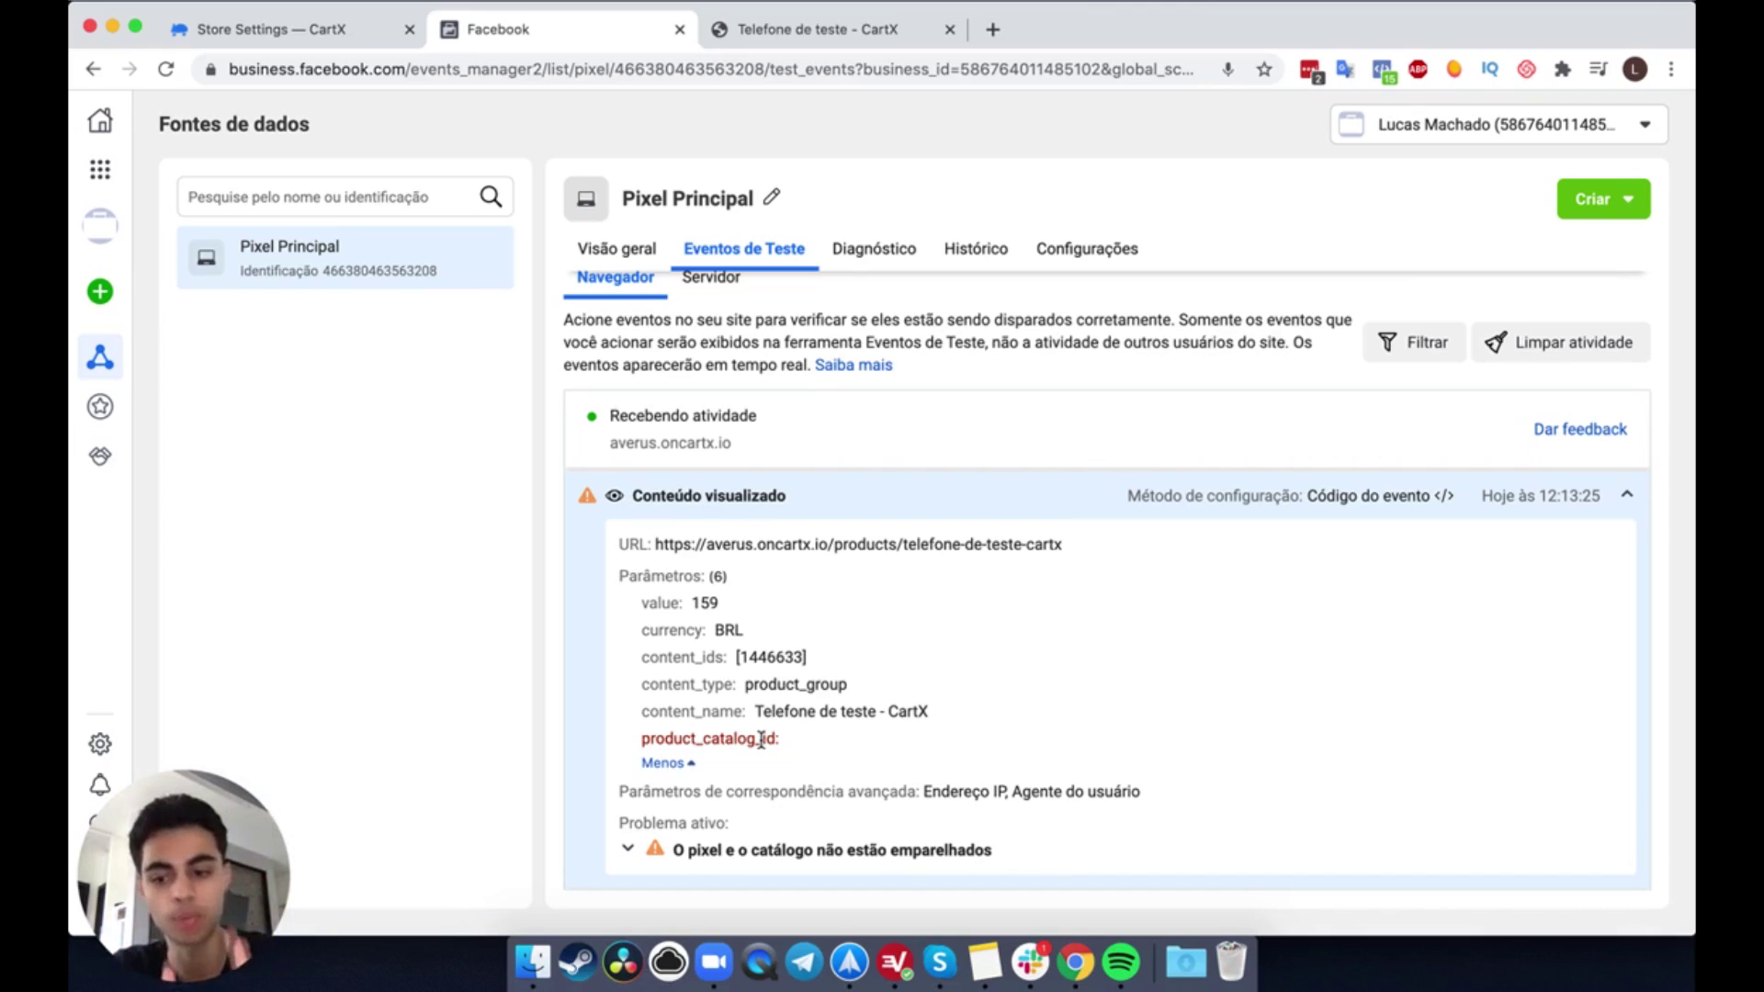
Step: Collapse the Conteúdo visualizado event and add Telefone de teste - CartX to the cart
click(294, 37)
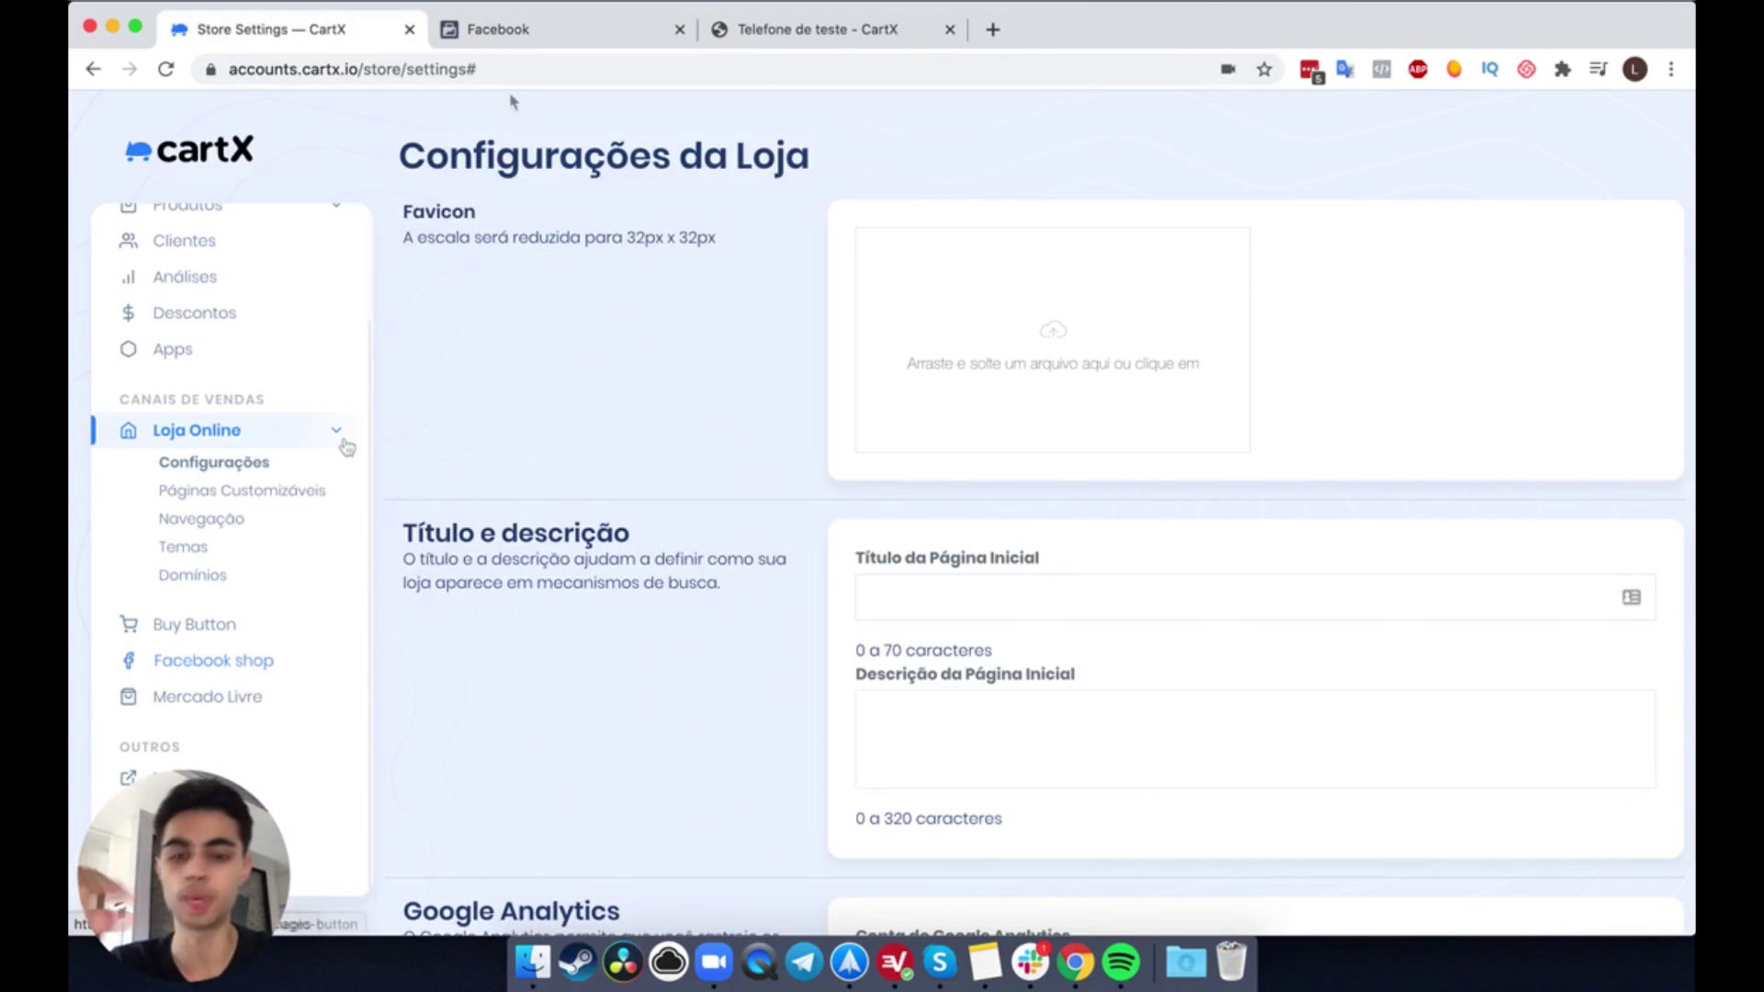
click(569, 37)
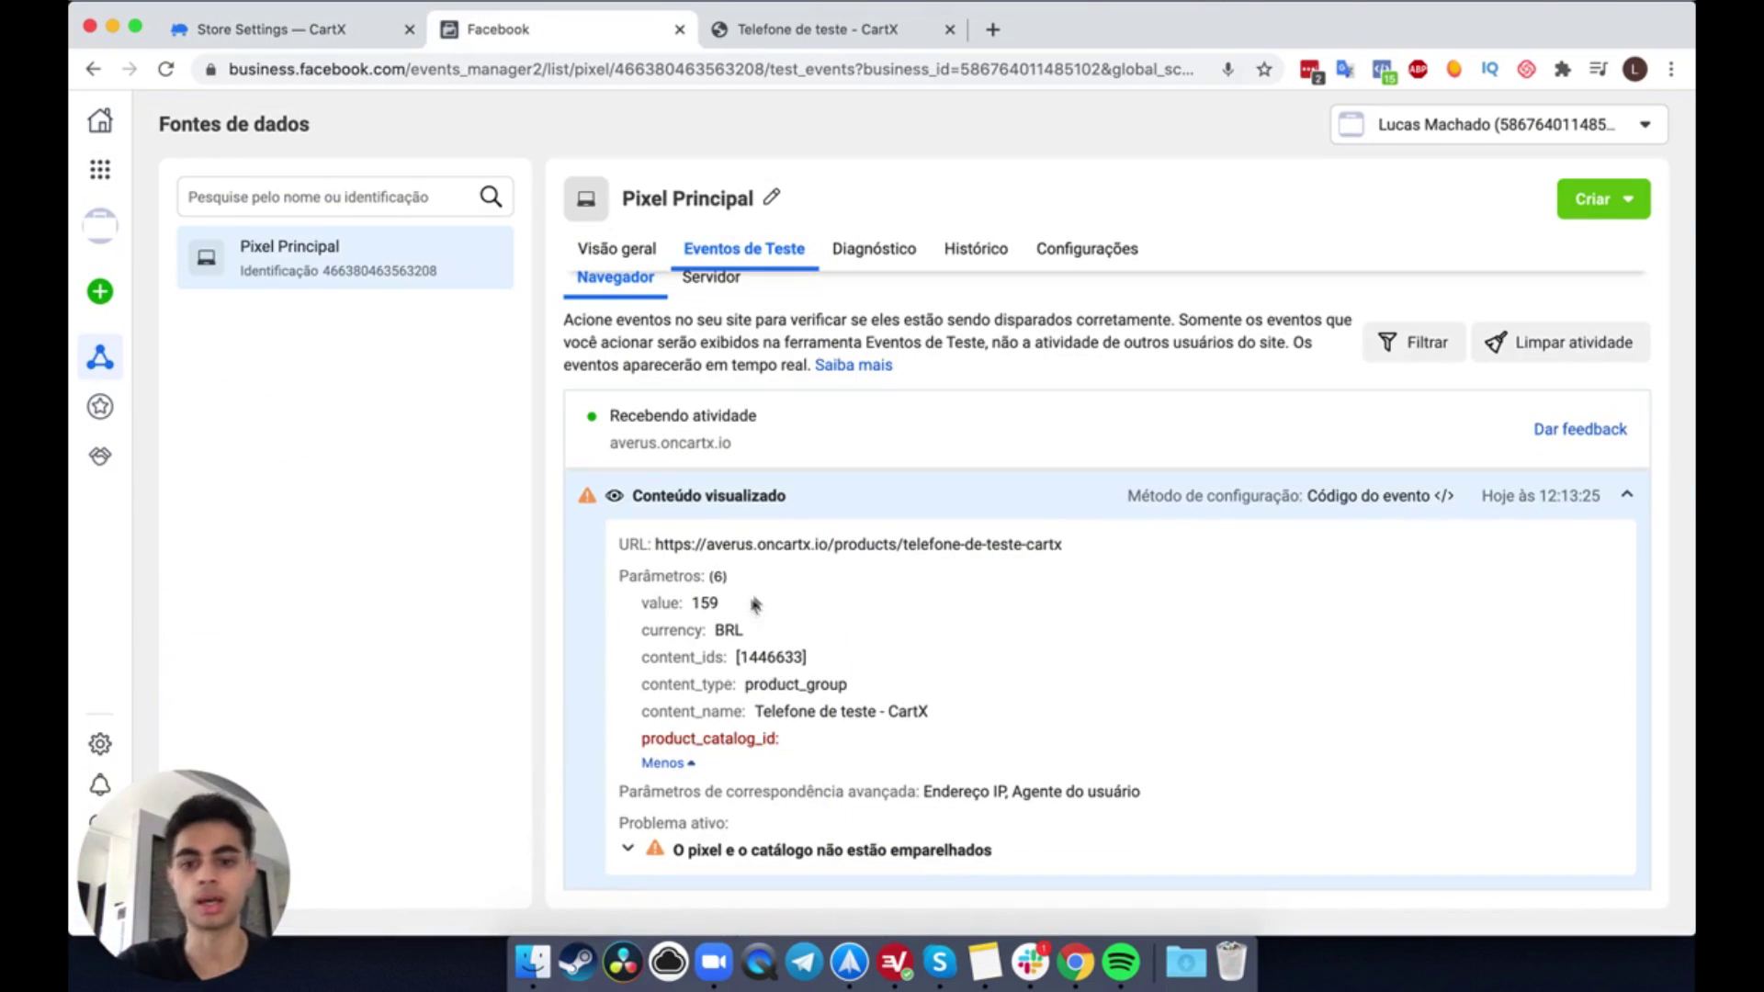
click(805, 494)
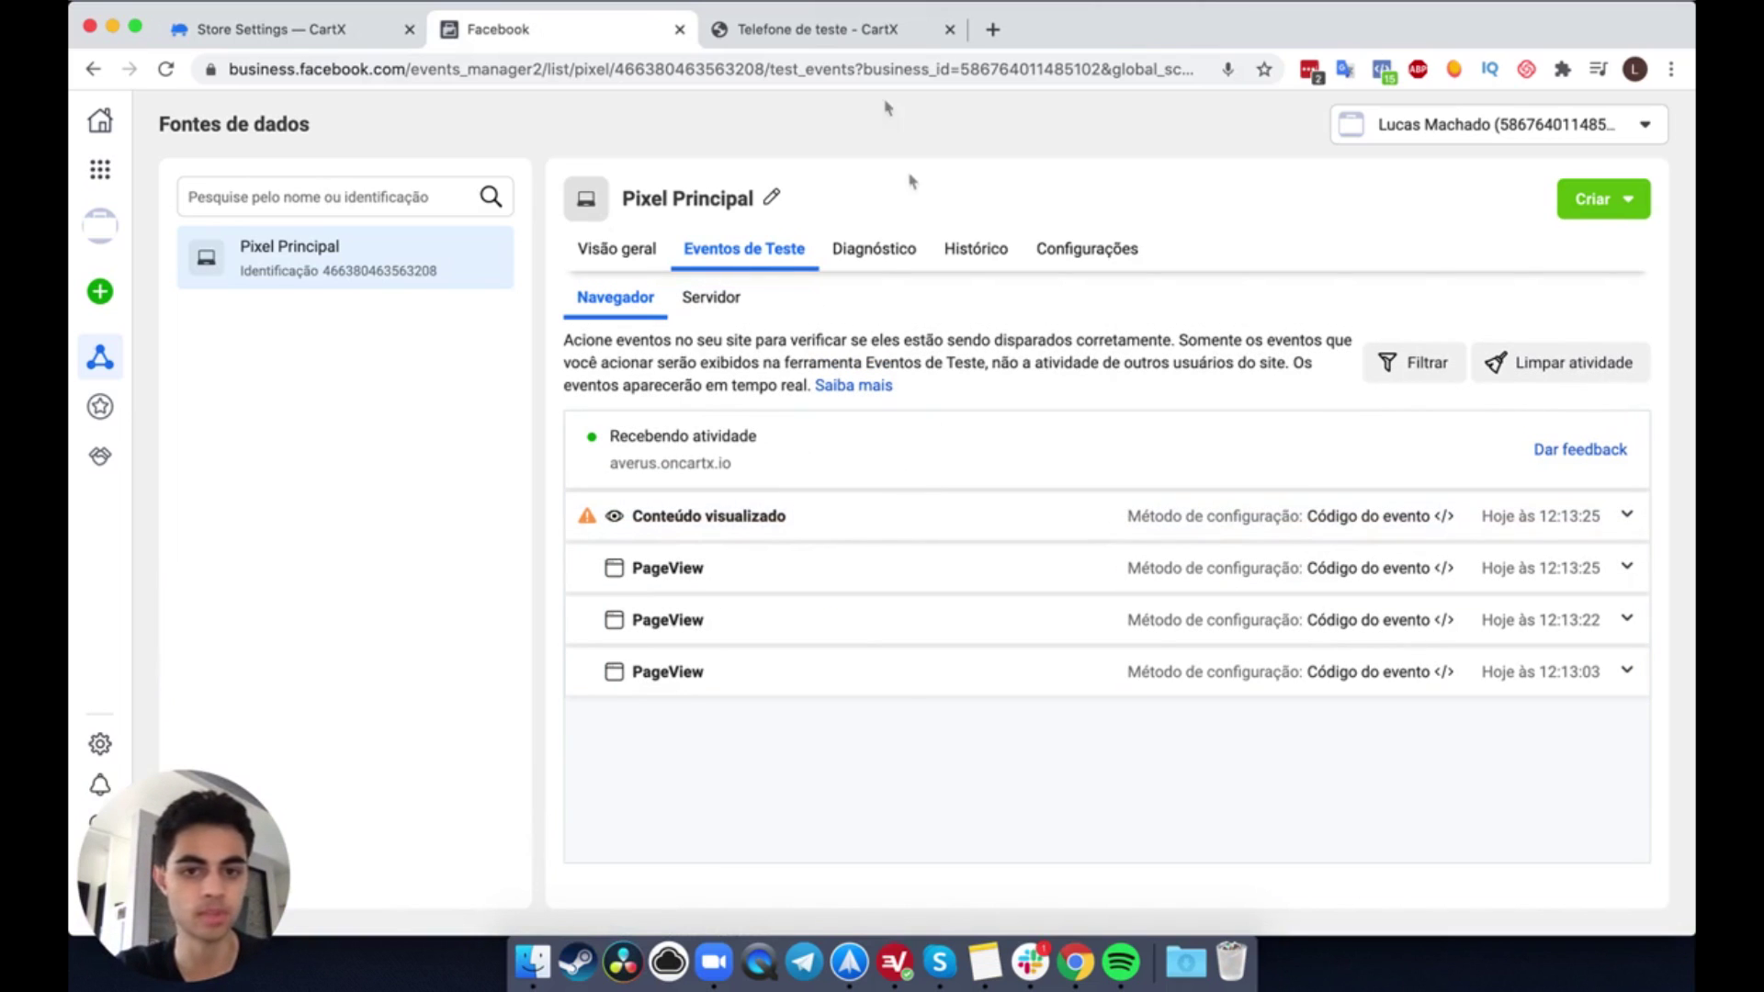
click(823, 29)
click(1016, 521)
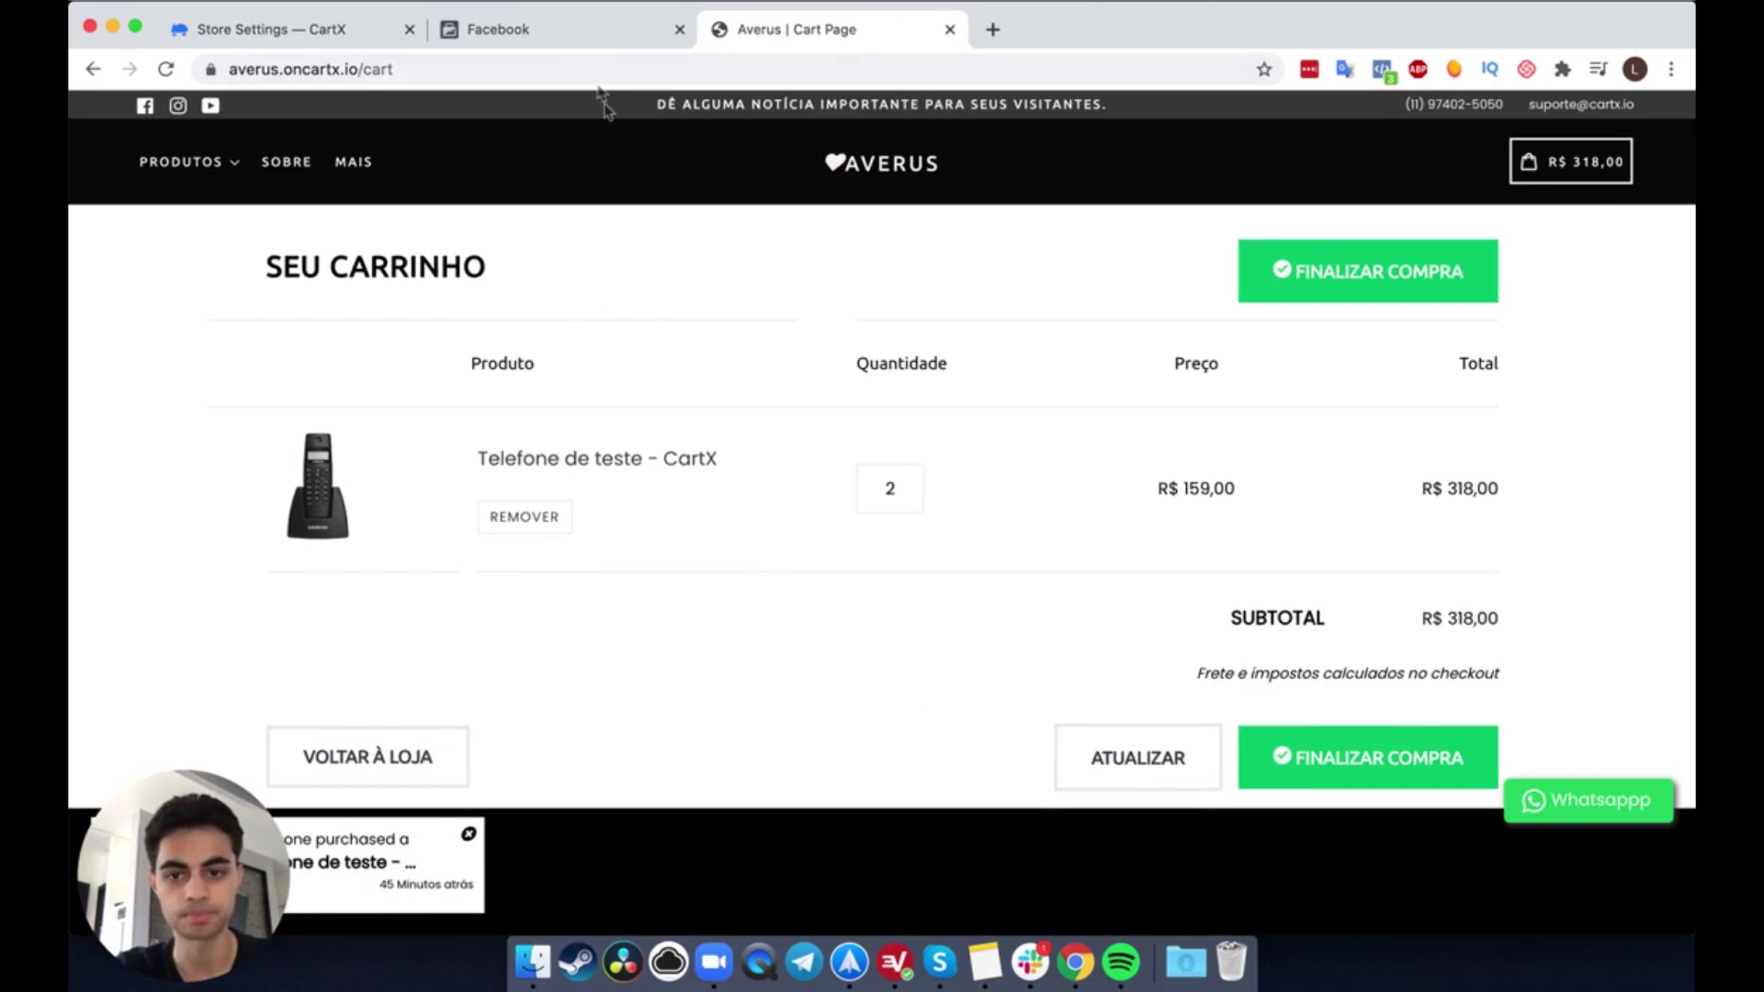
Step: Review the Adição ao carrinho event's full parameters: value 159 BRL, num_items 2
click(584, 36)
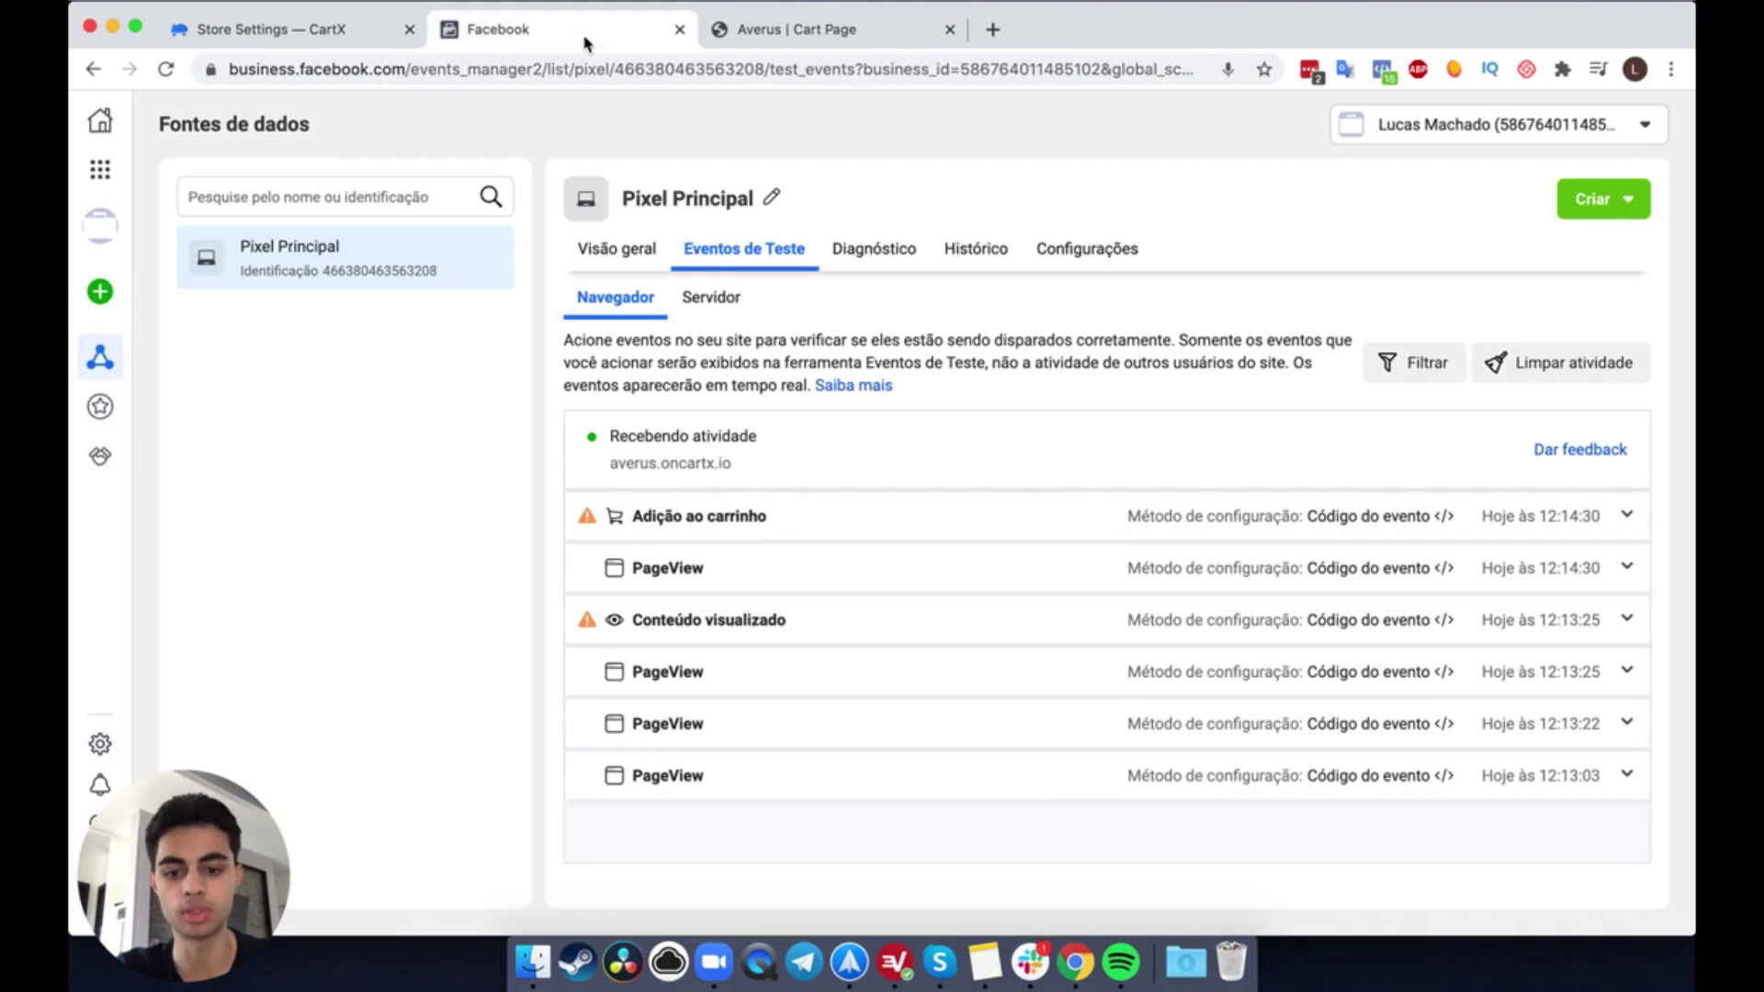
click(824, 536)
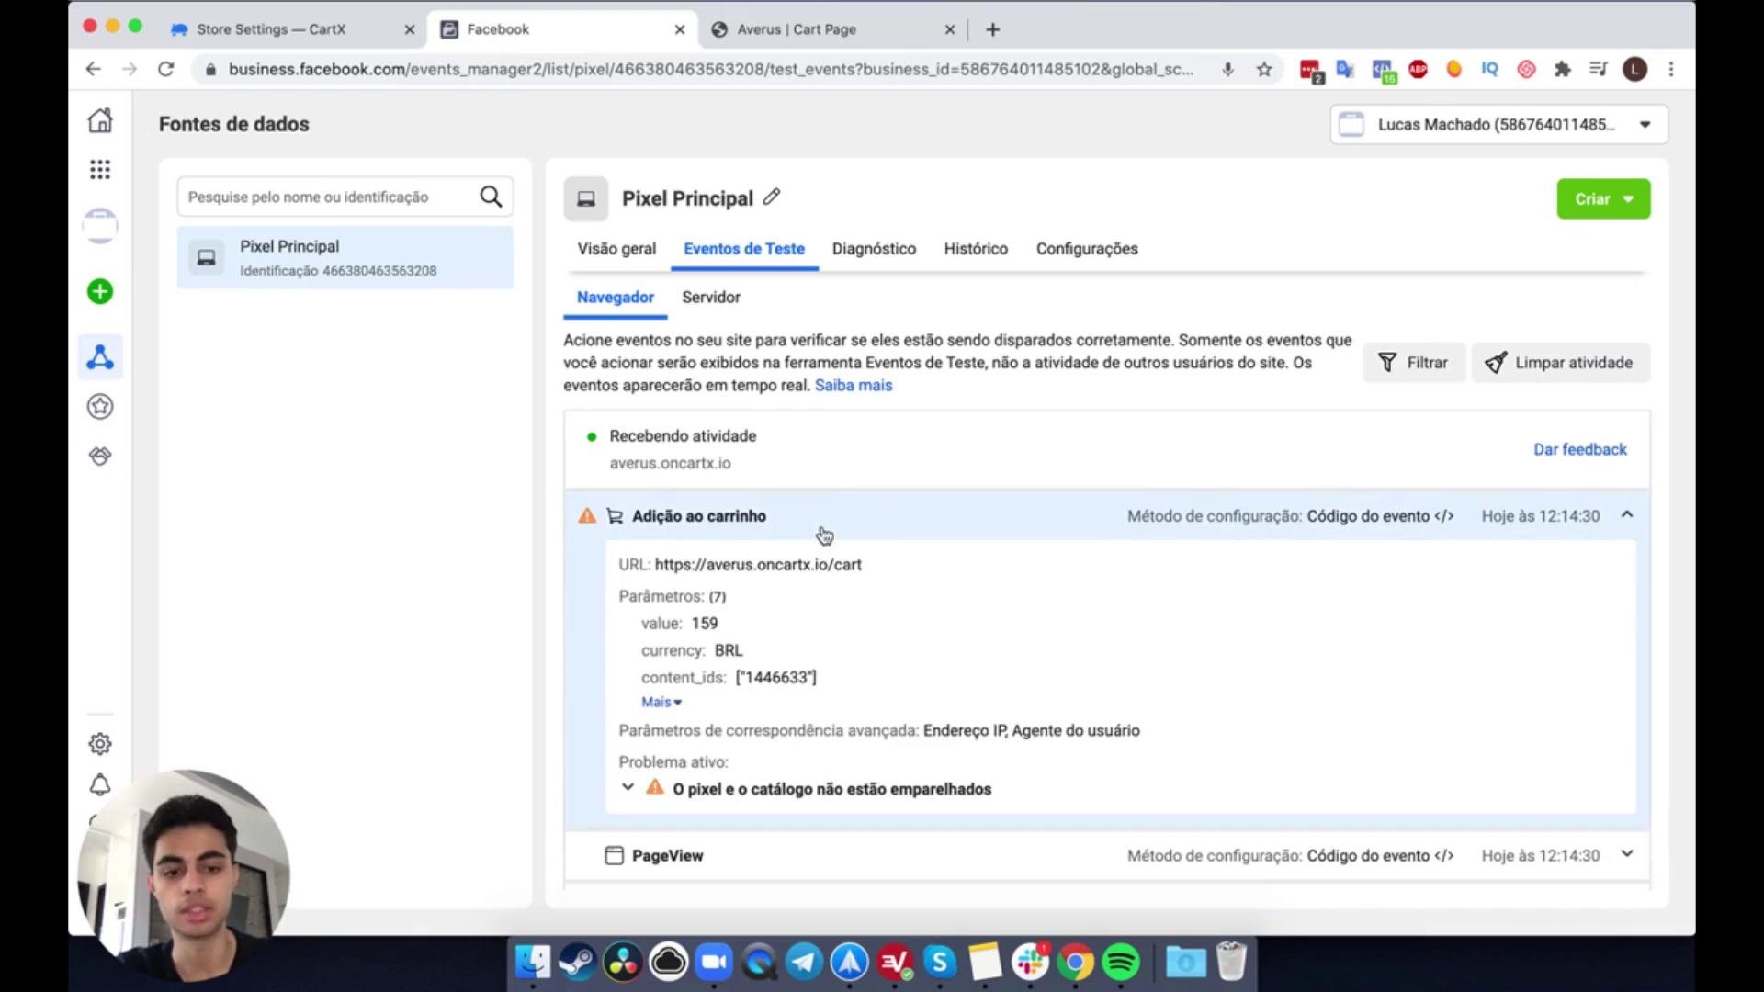
click(663, 703)
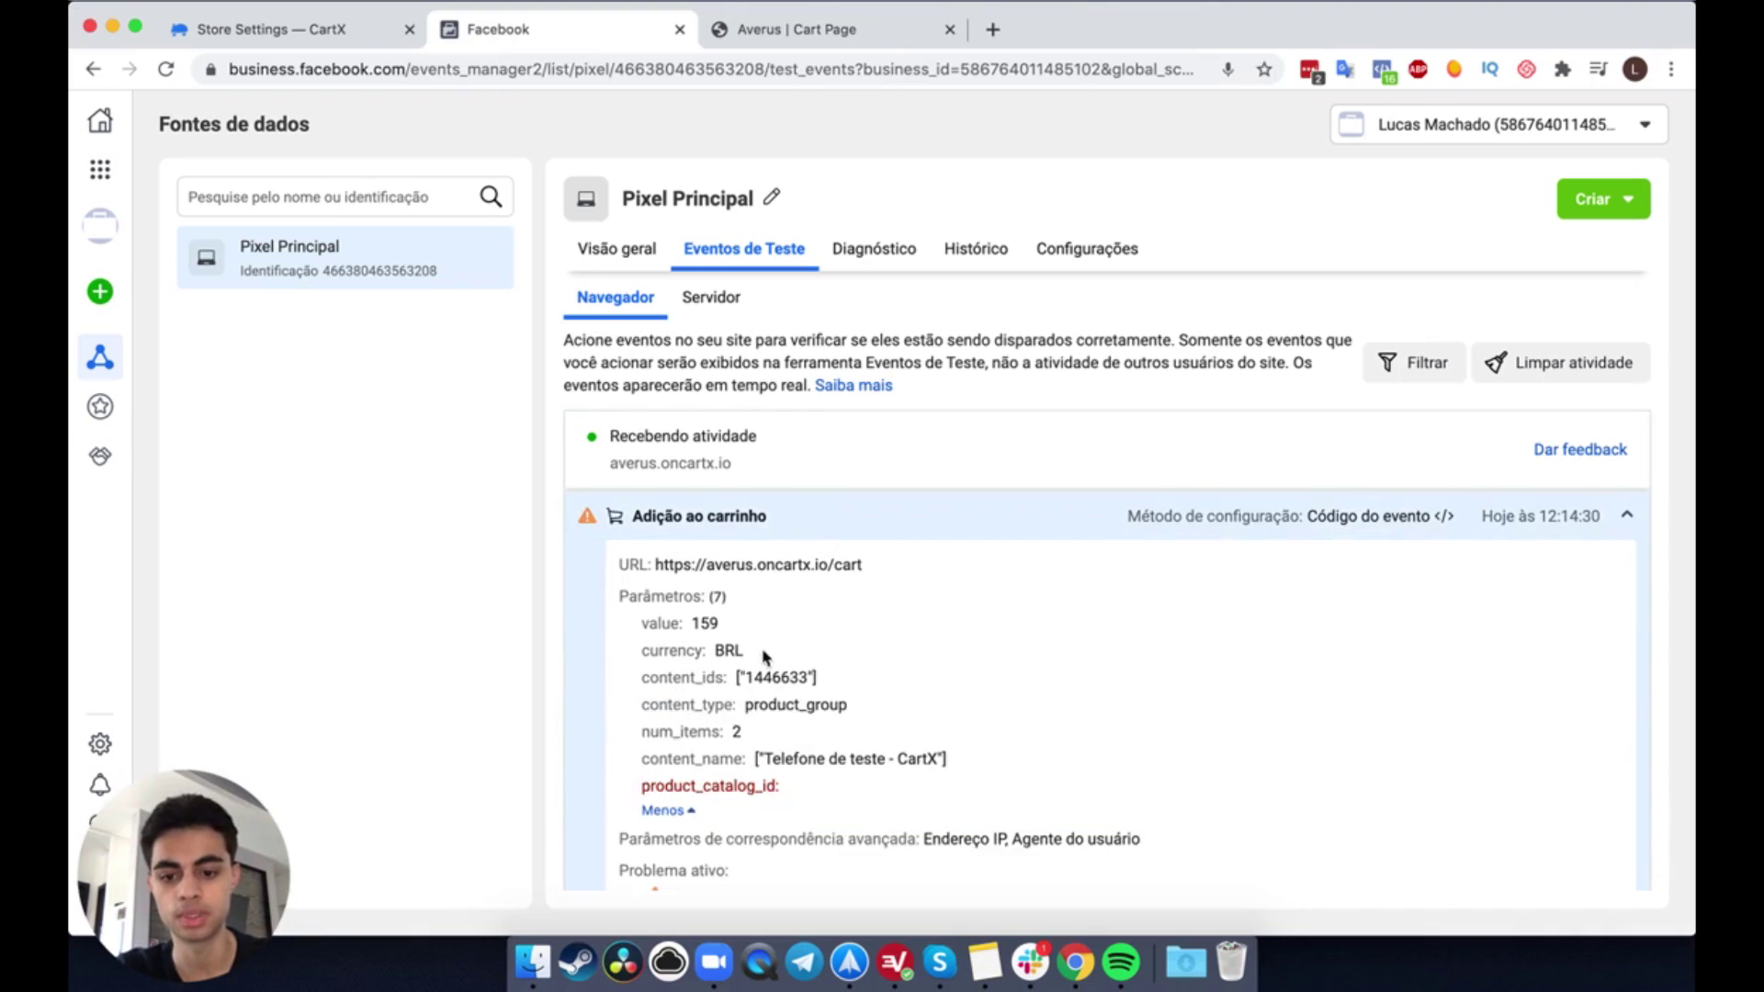
scroll(764, 654, down, 3)
scroll(755, 653, up, 2)
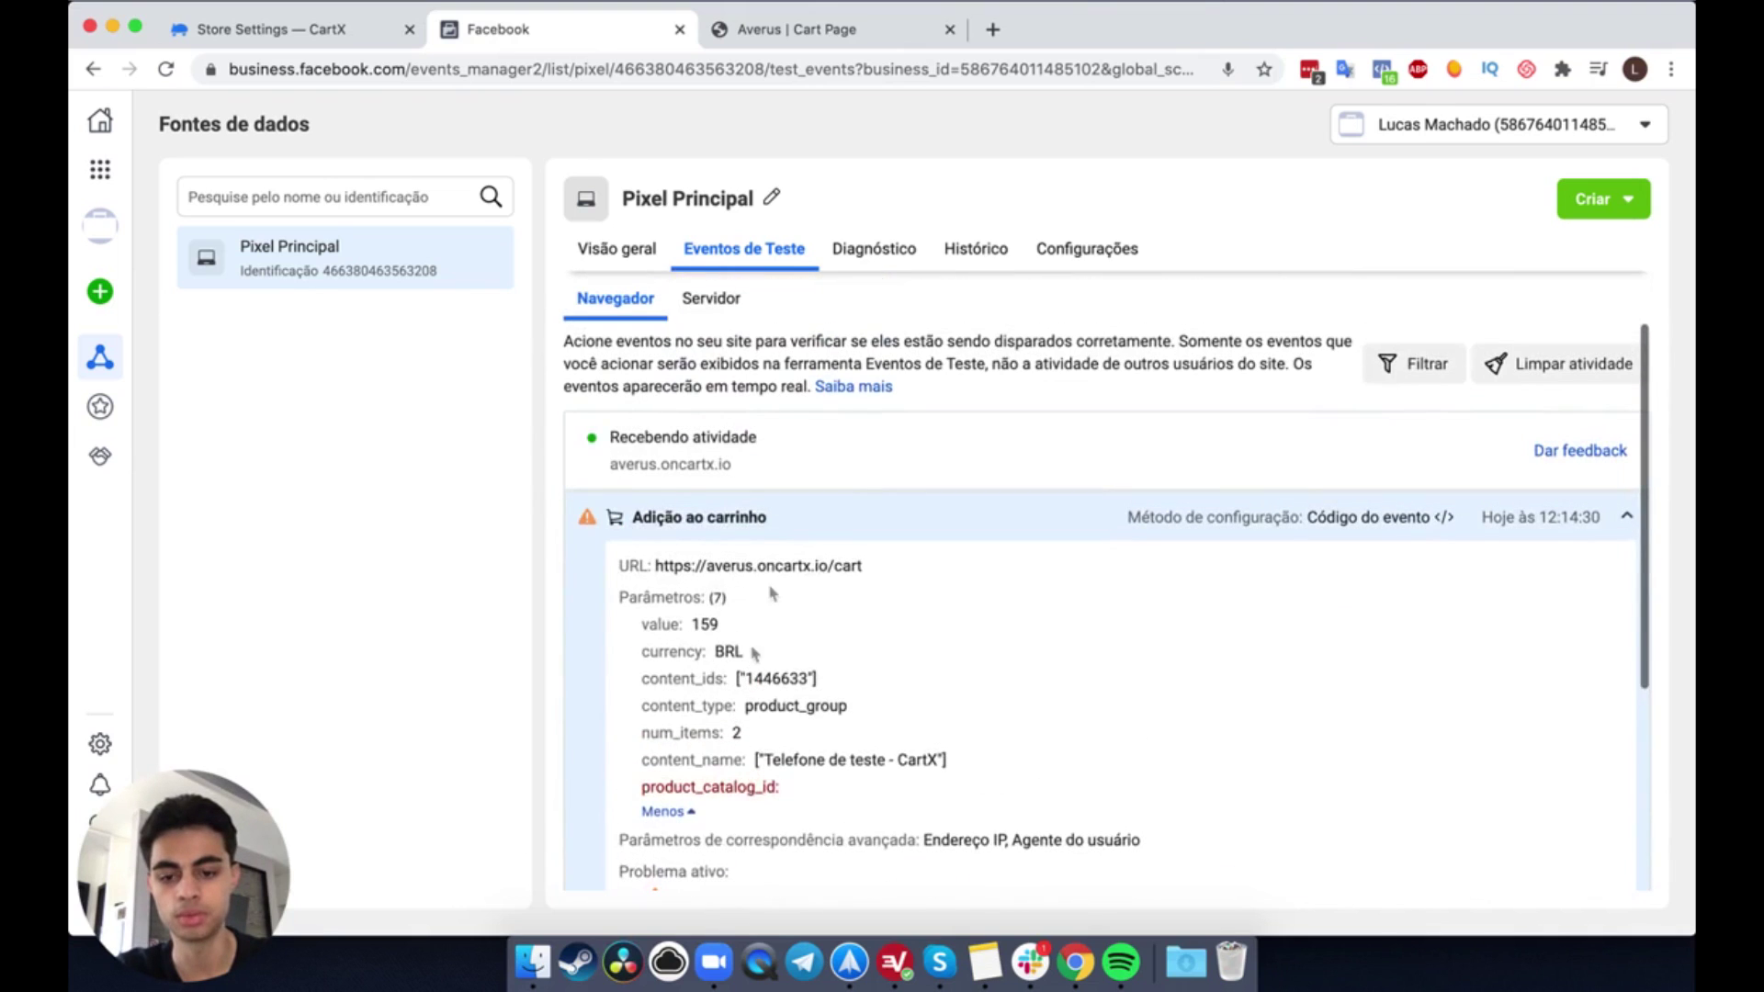
click(783, 531)
click(813, 30)
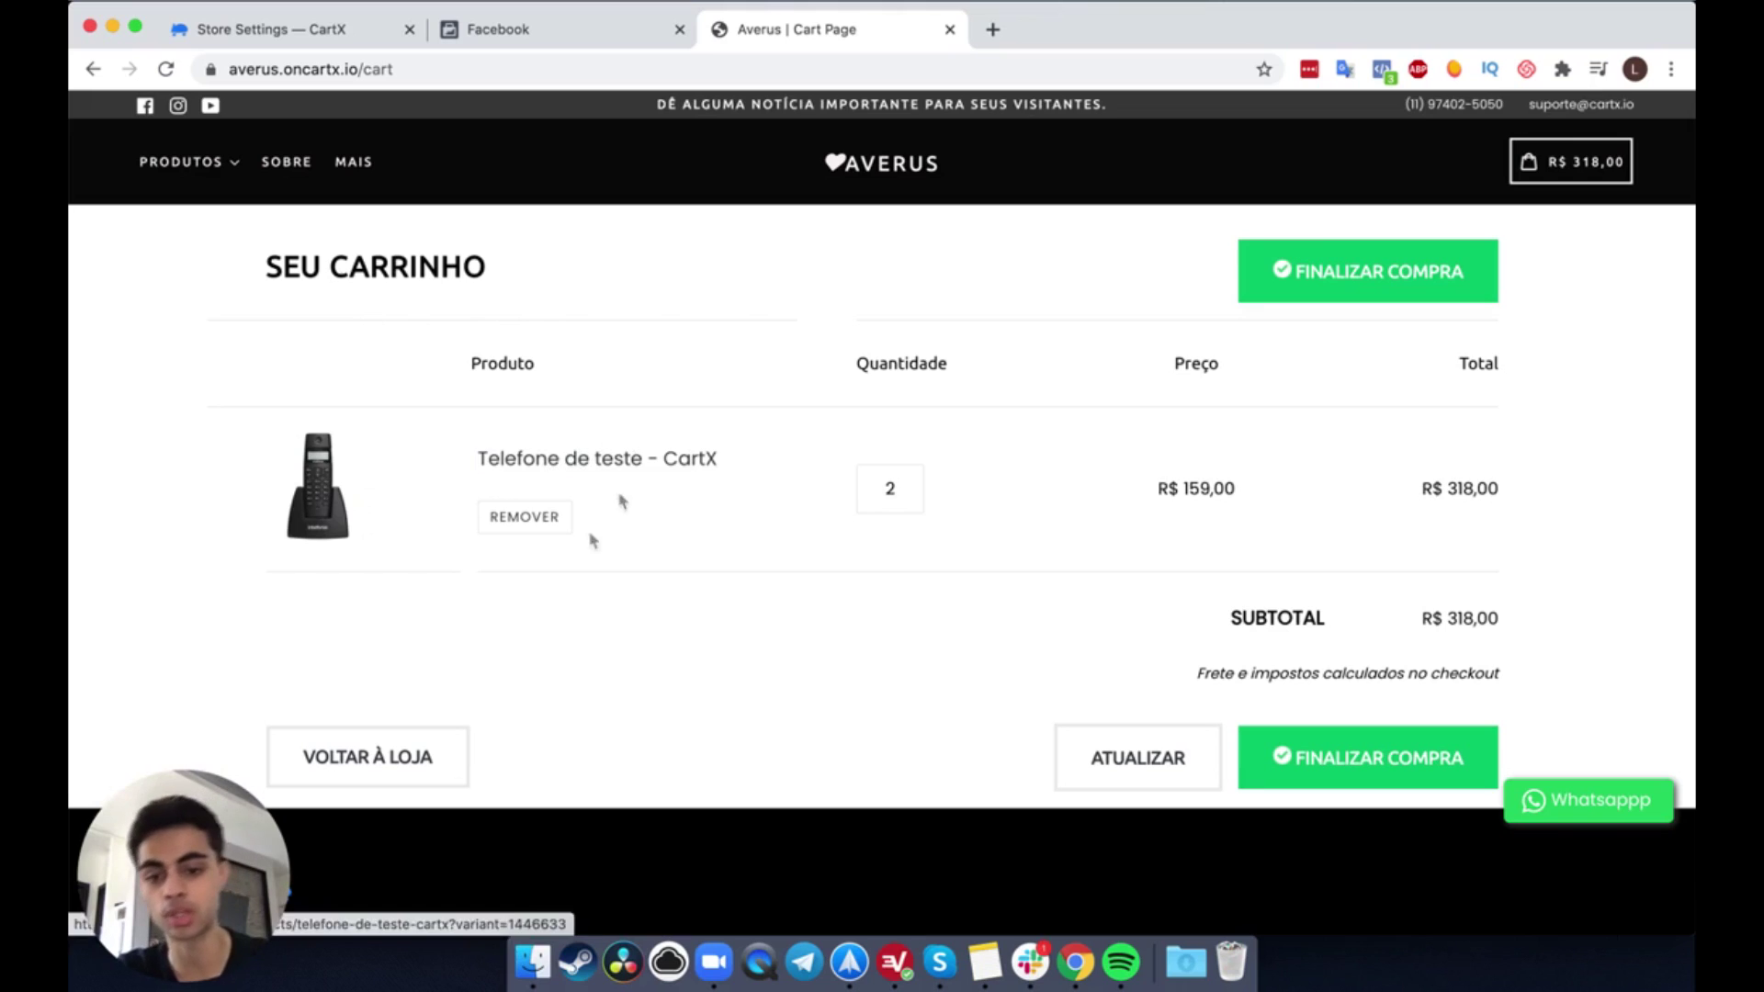
Step: Click FINALIZAR COMPRA to start checkout, then return to Eventos de Teste
click(1404, 782)
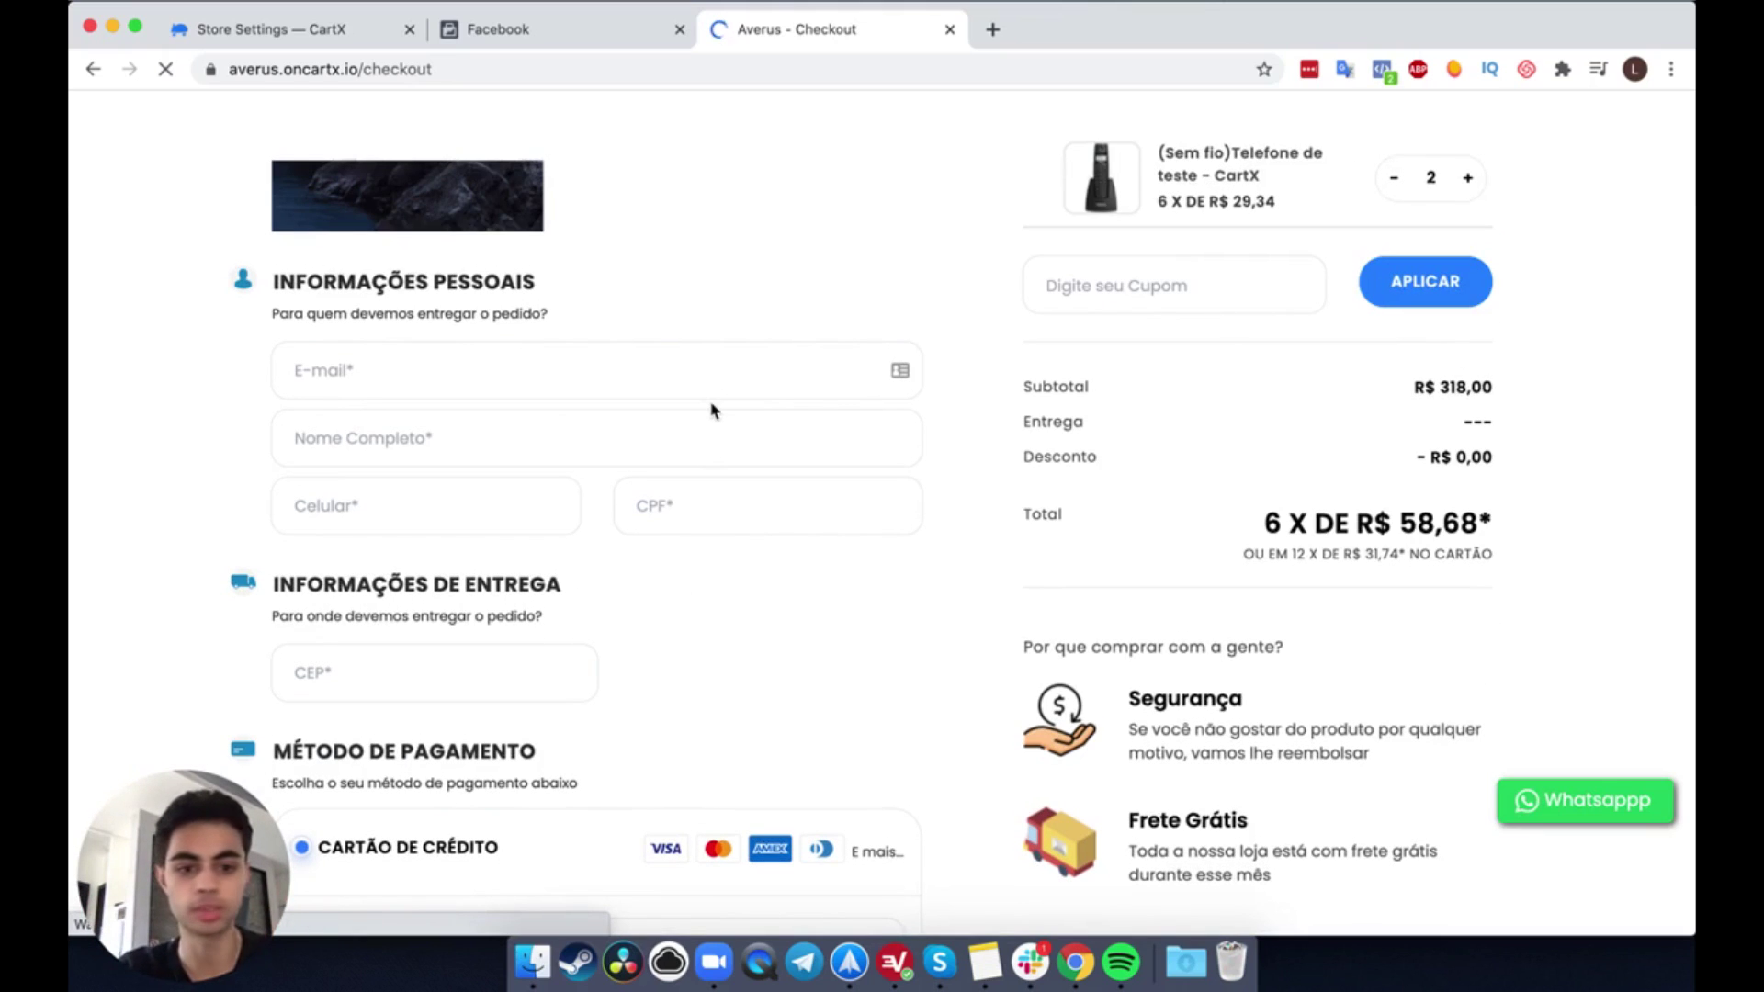
click(552, 25)
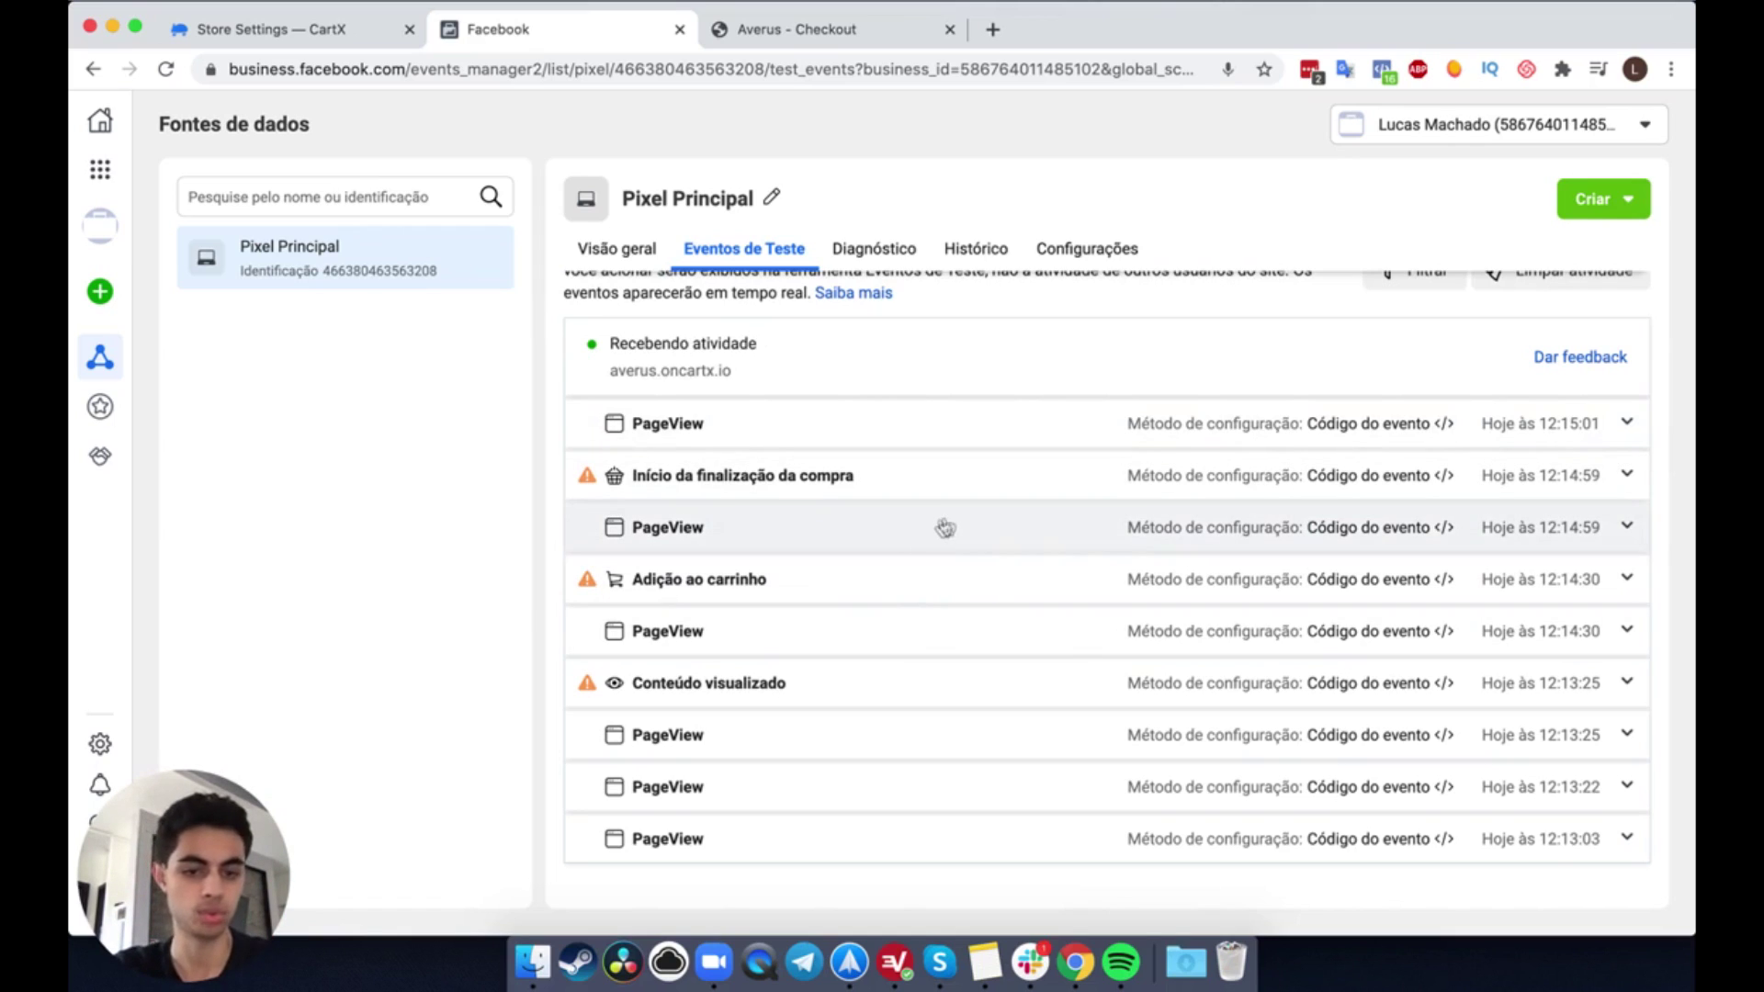
Step: Expand Início da finalização da compra and confirm value 318.00 BRL with num_items 2
click(863, 489)
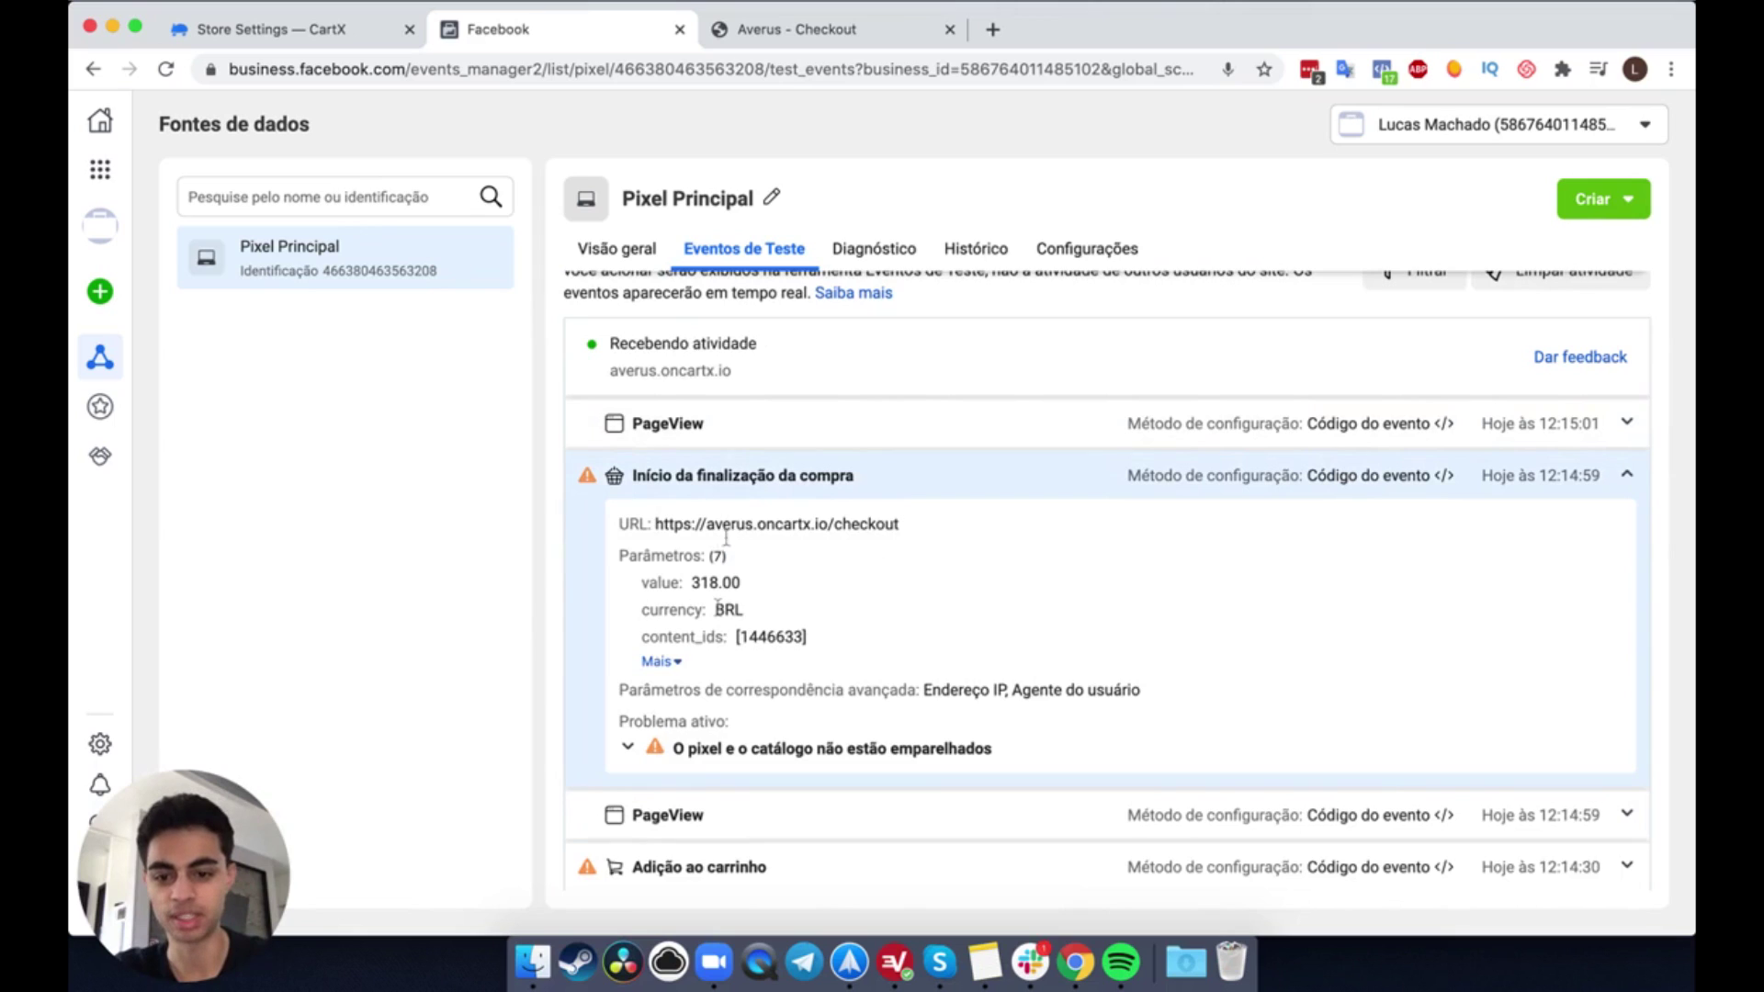
click(677, 663)
scroll(767, 586, down, 1)
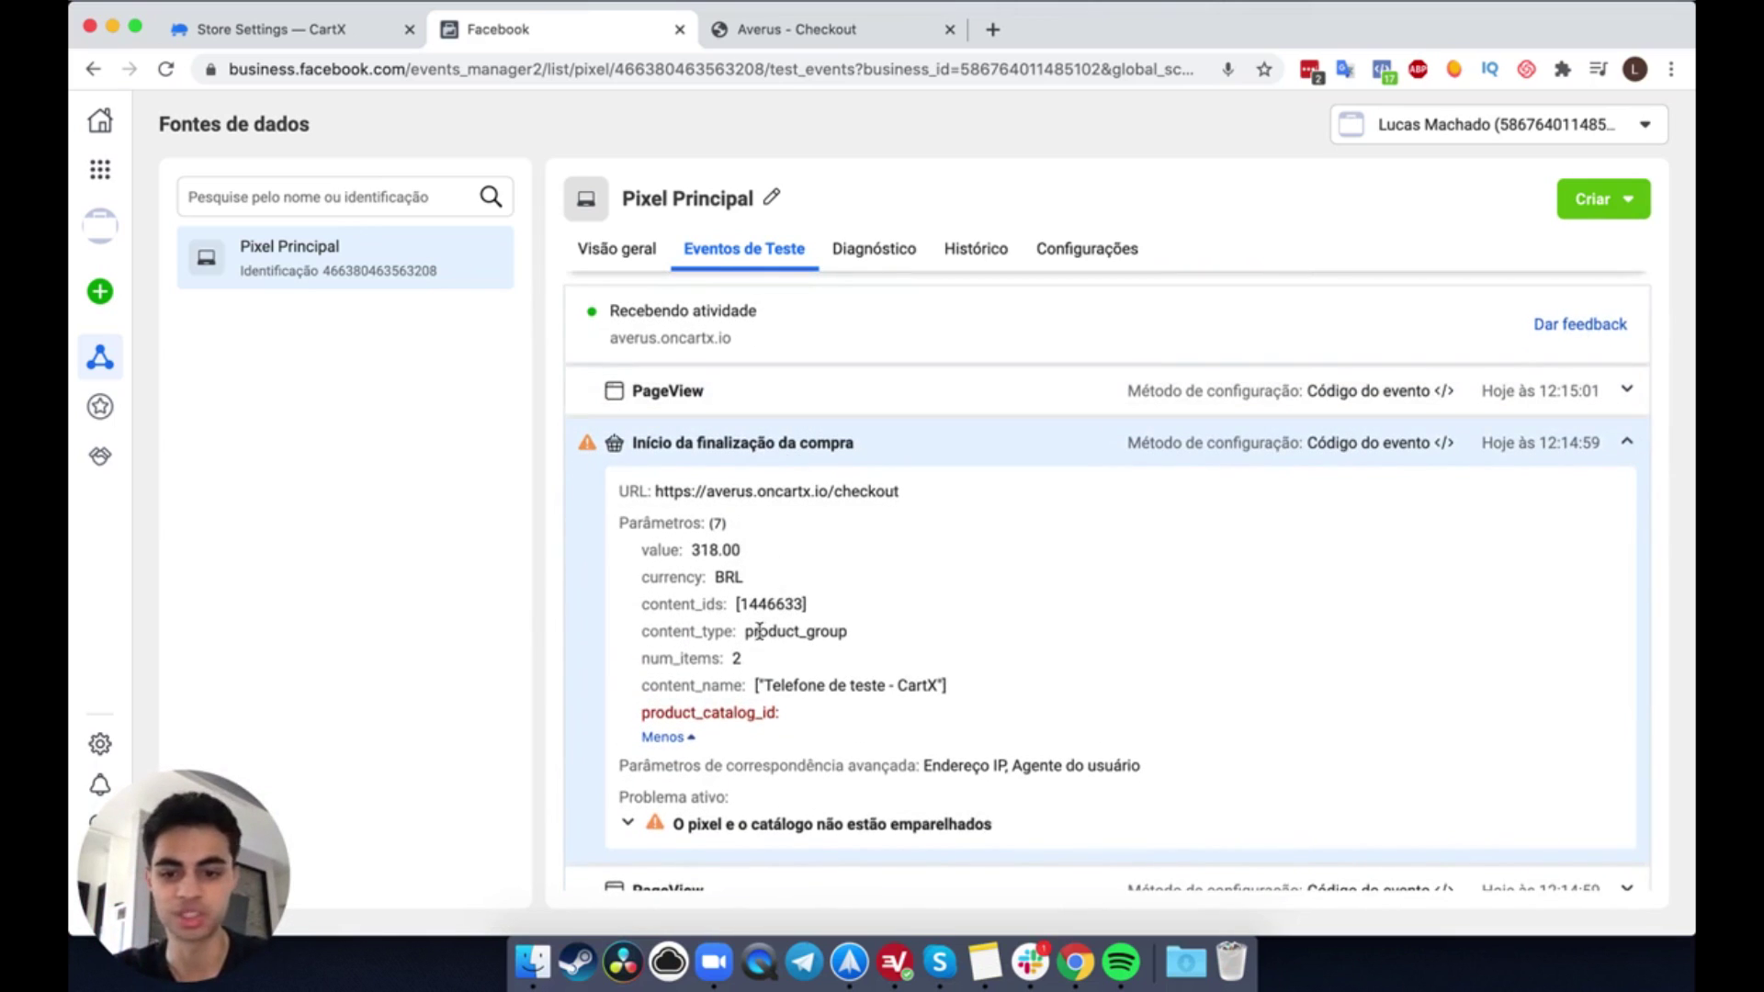
scroll(762, 598, down, 1)
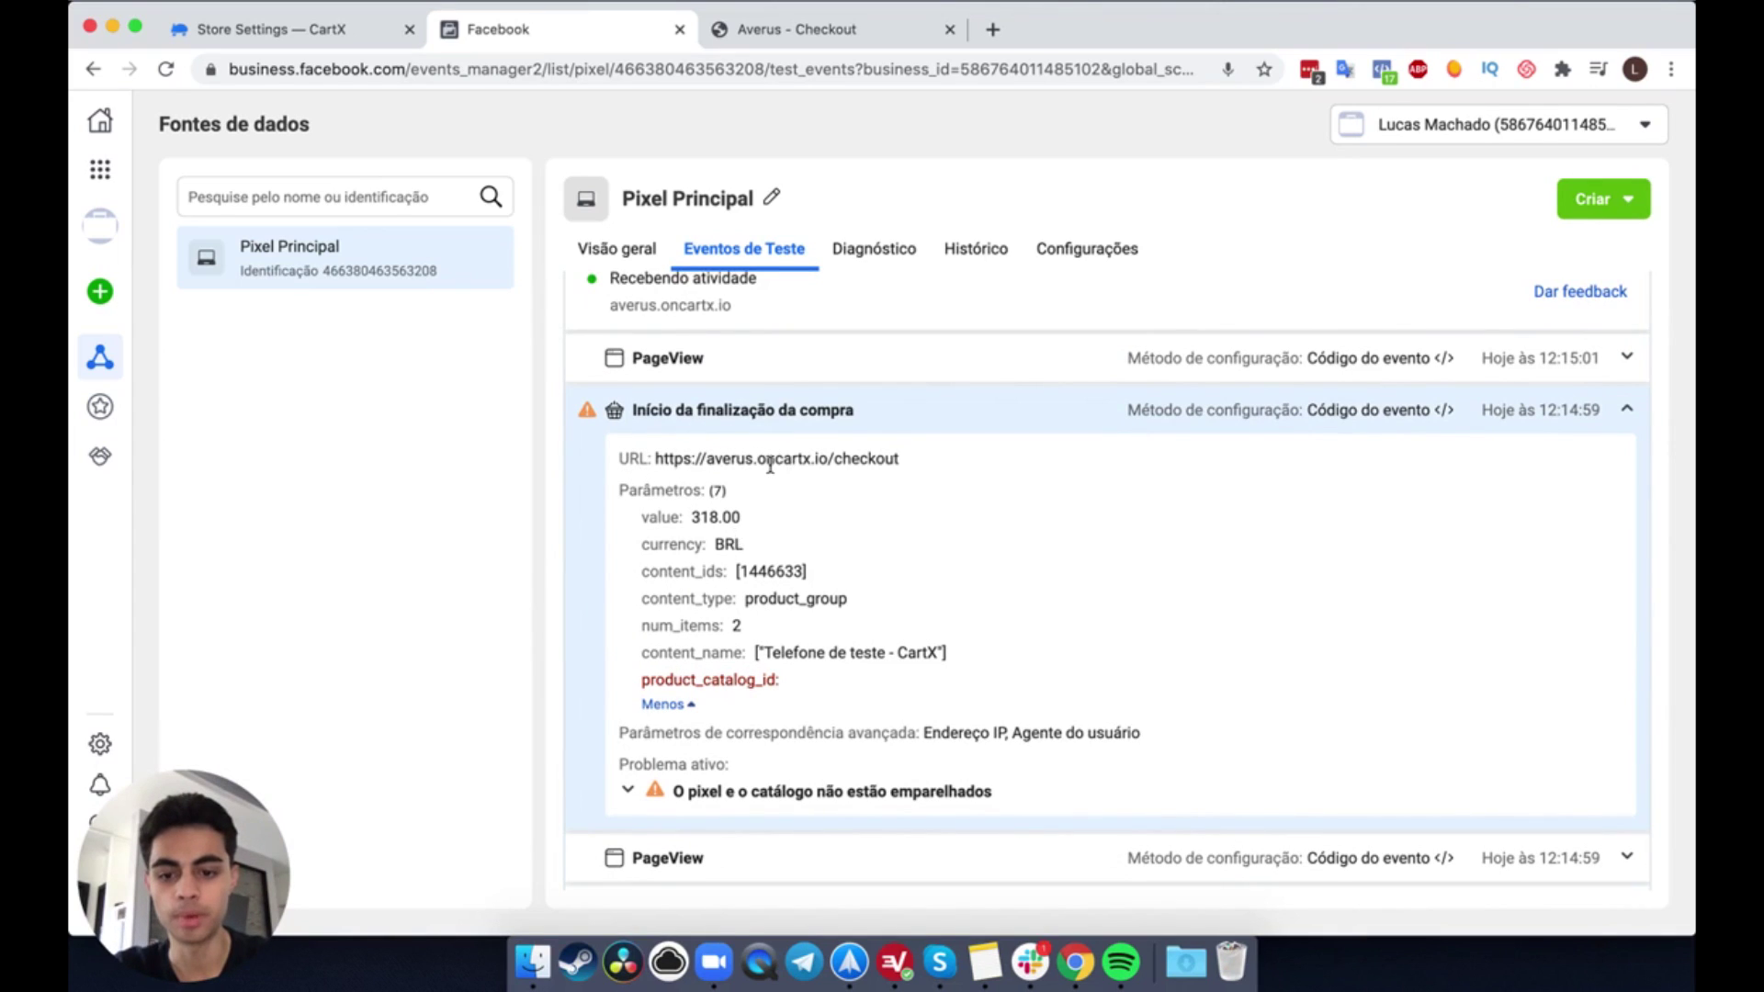
scroll(772, 473, down, 1)
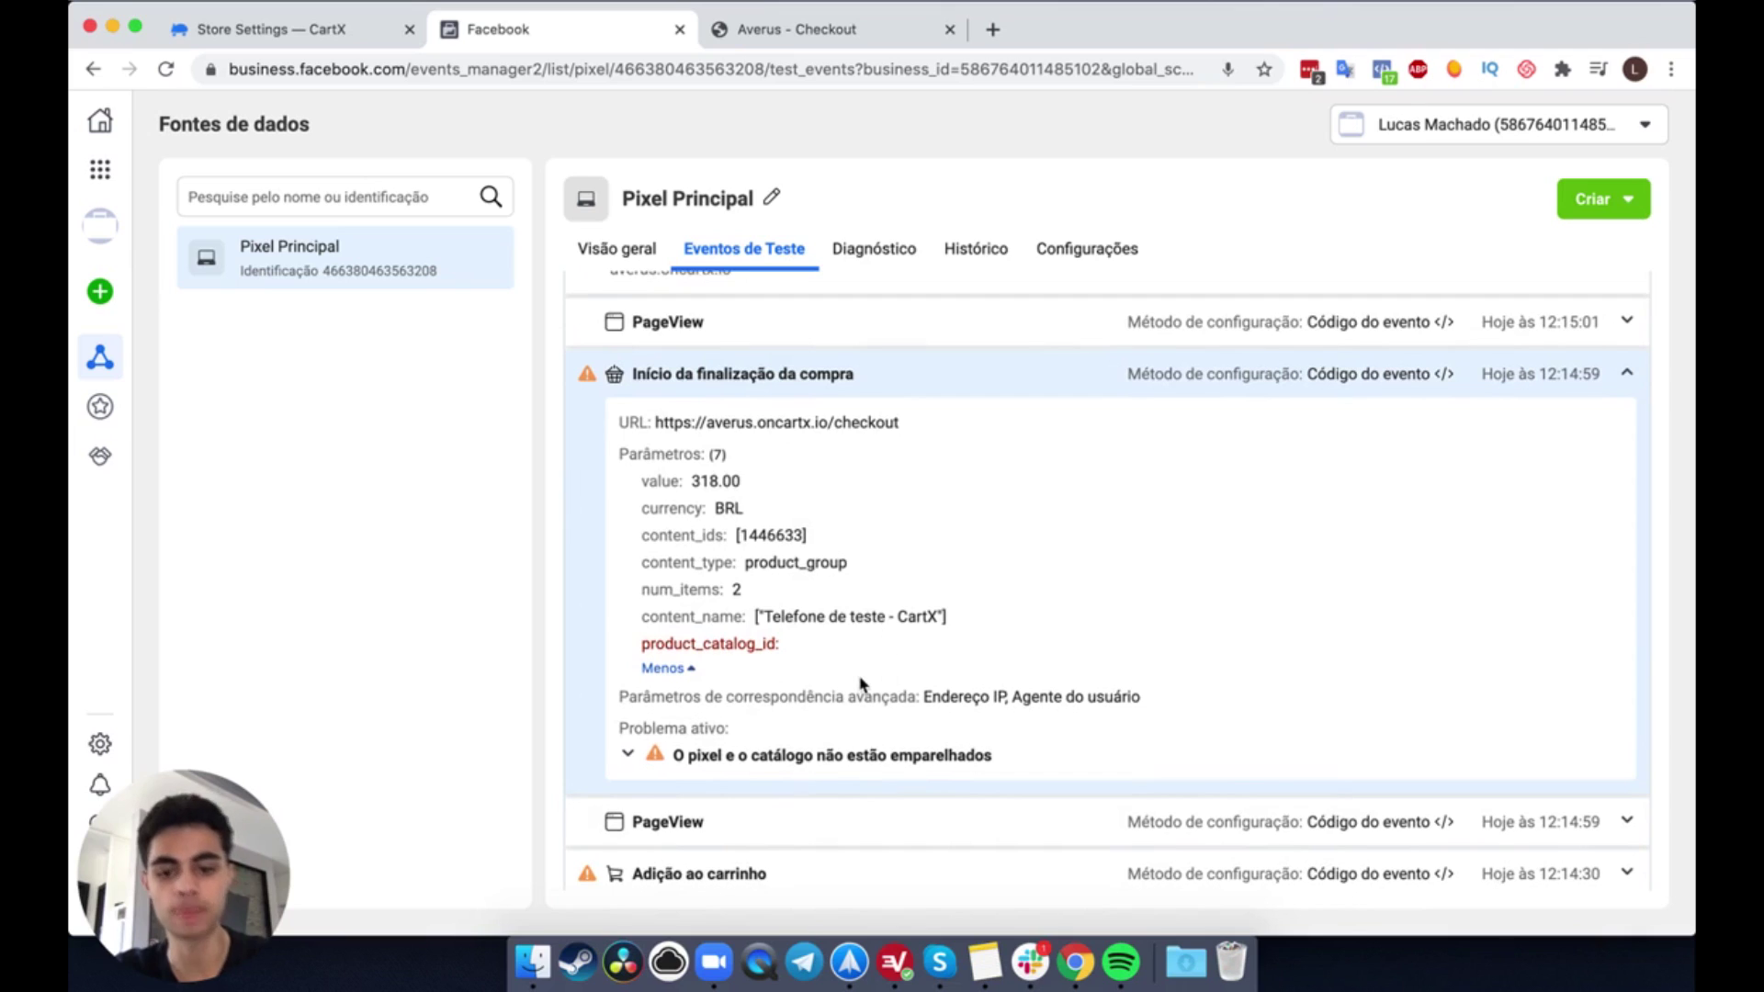
scroll(748, 599, up, 1)
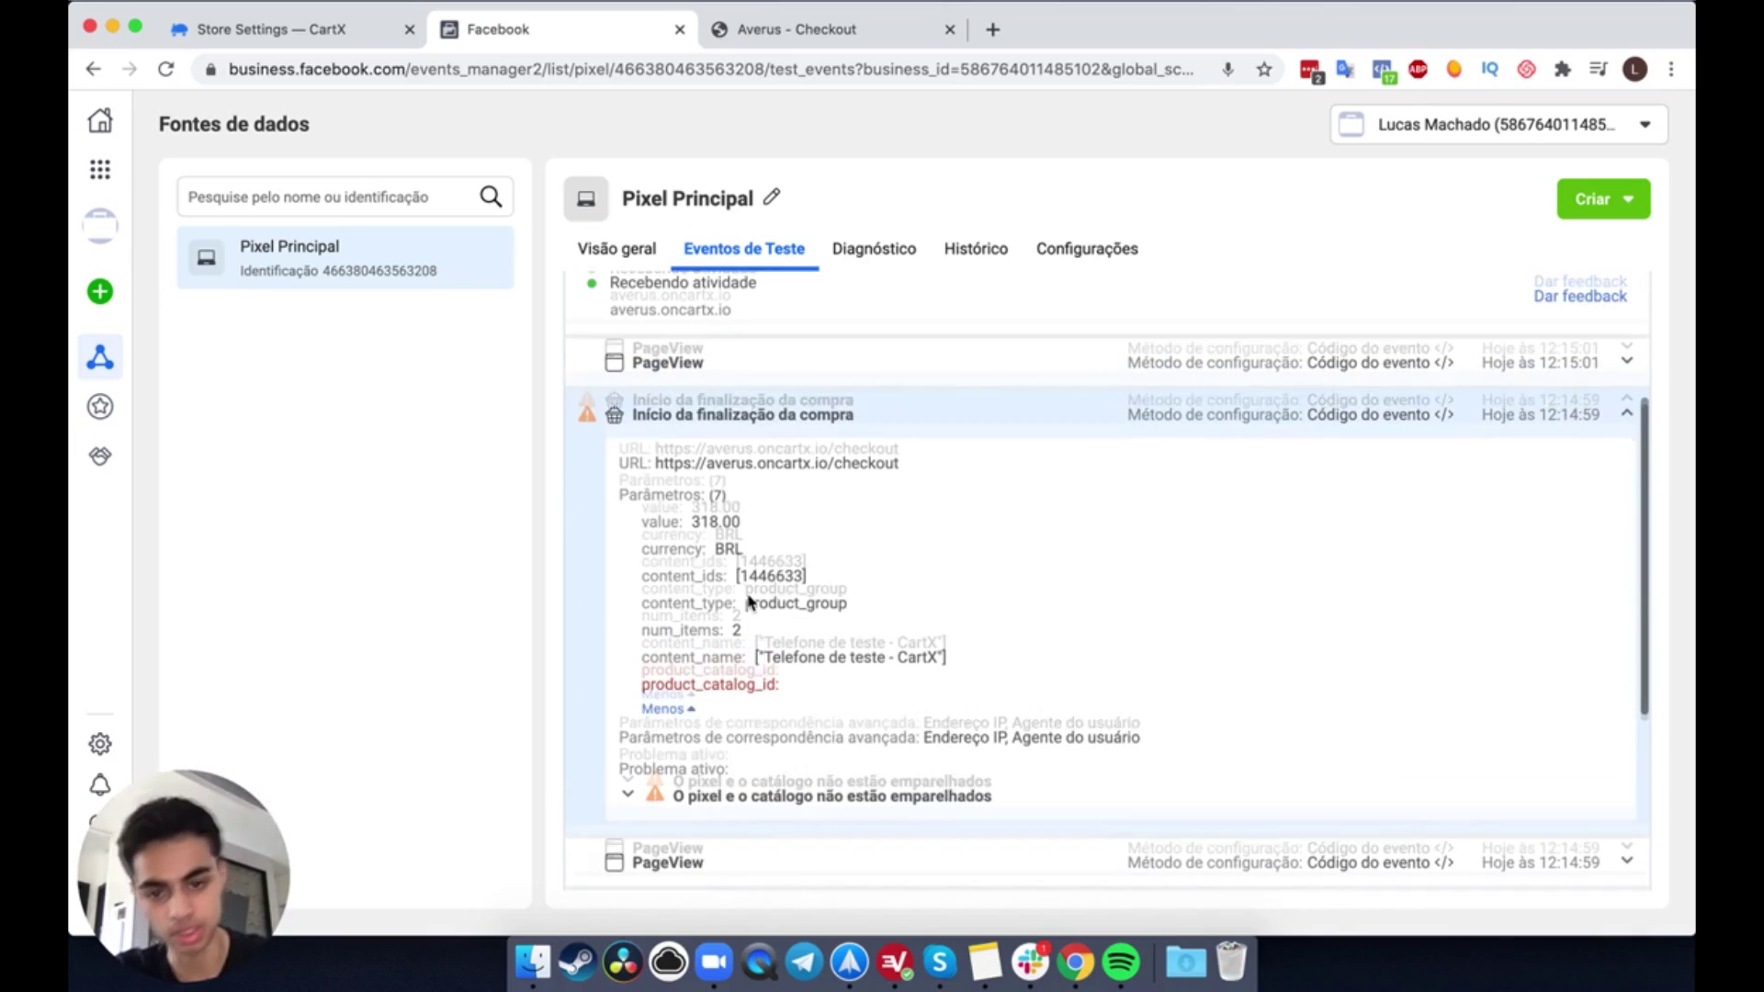
click(696, 532)
drag(695, 536, 760, 522)
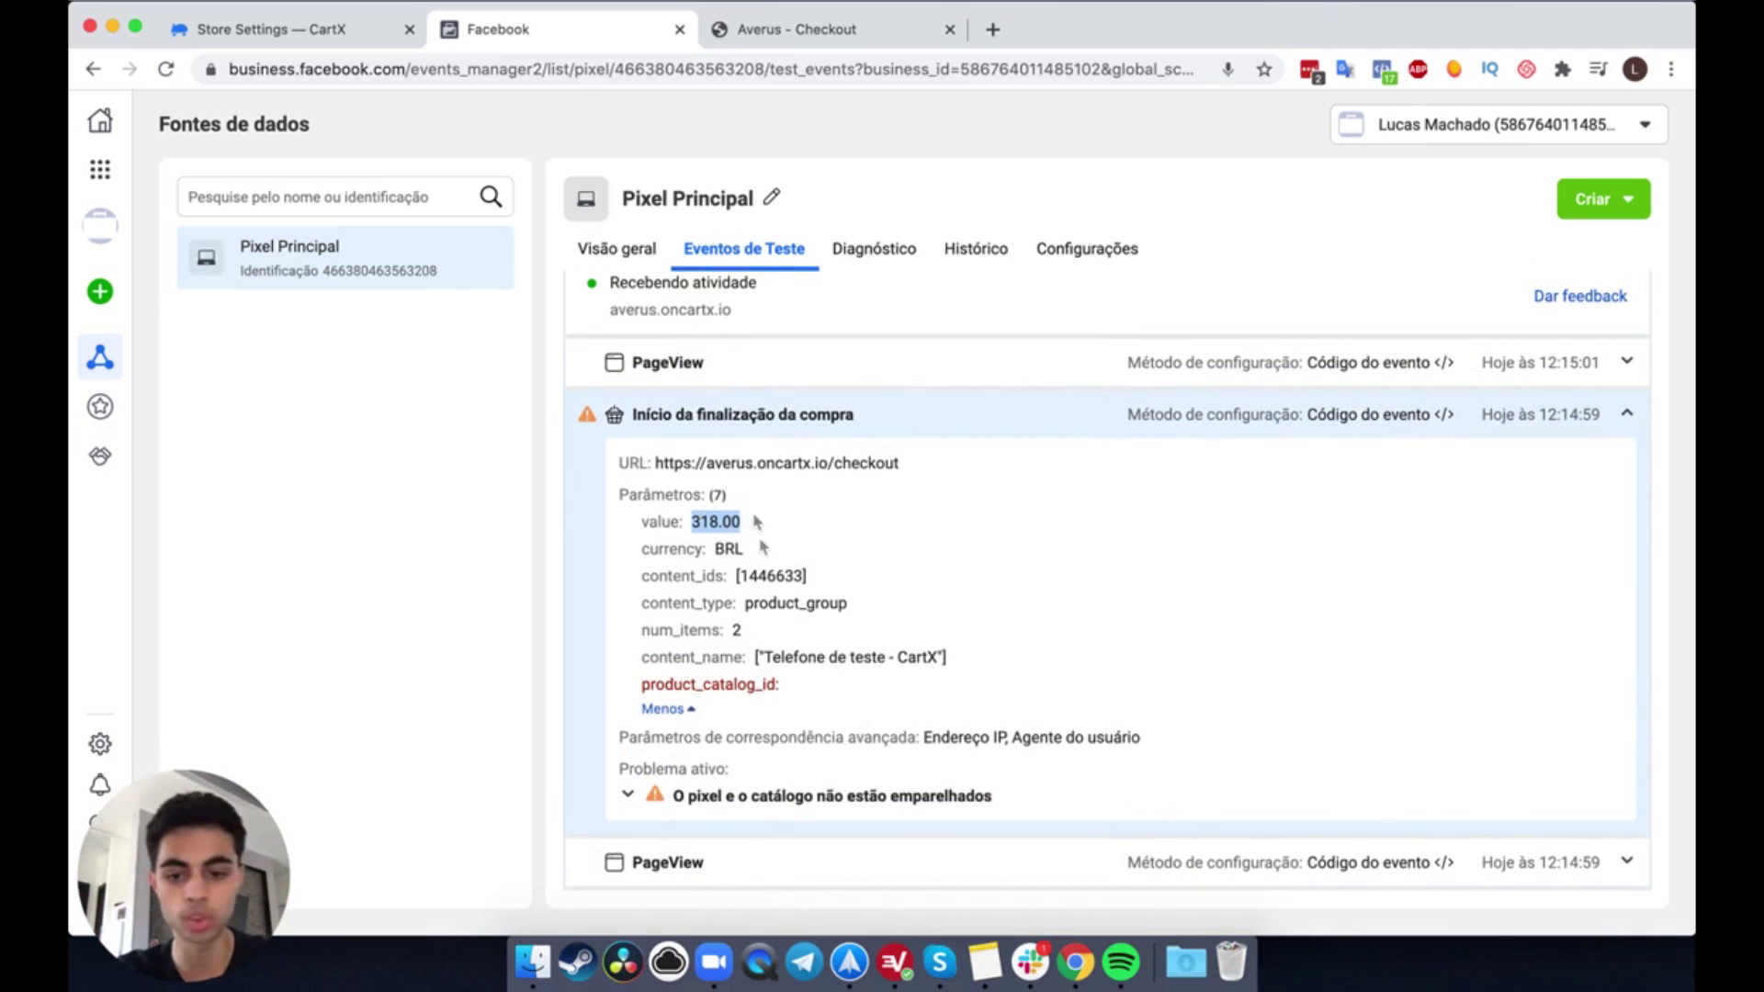
drag(643, 632, 799, 636)
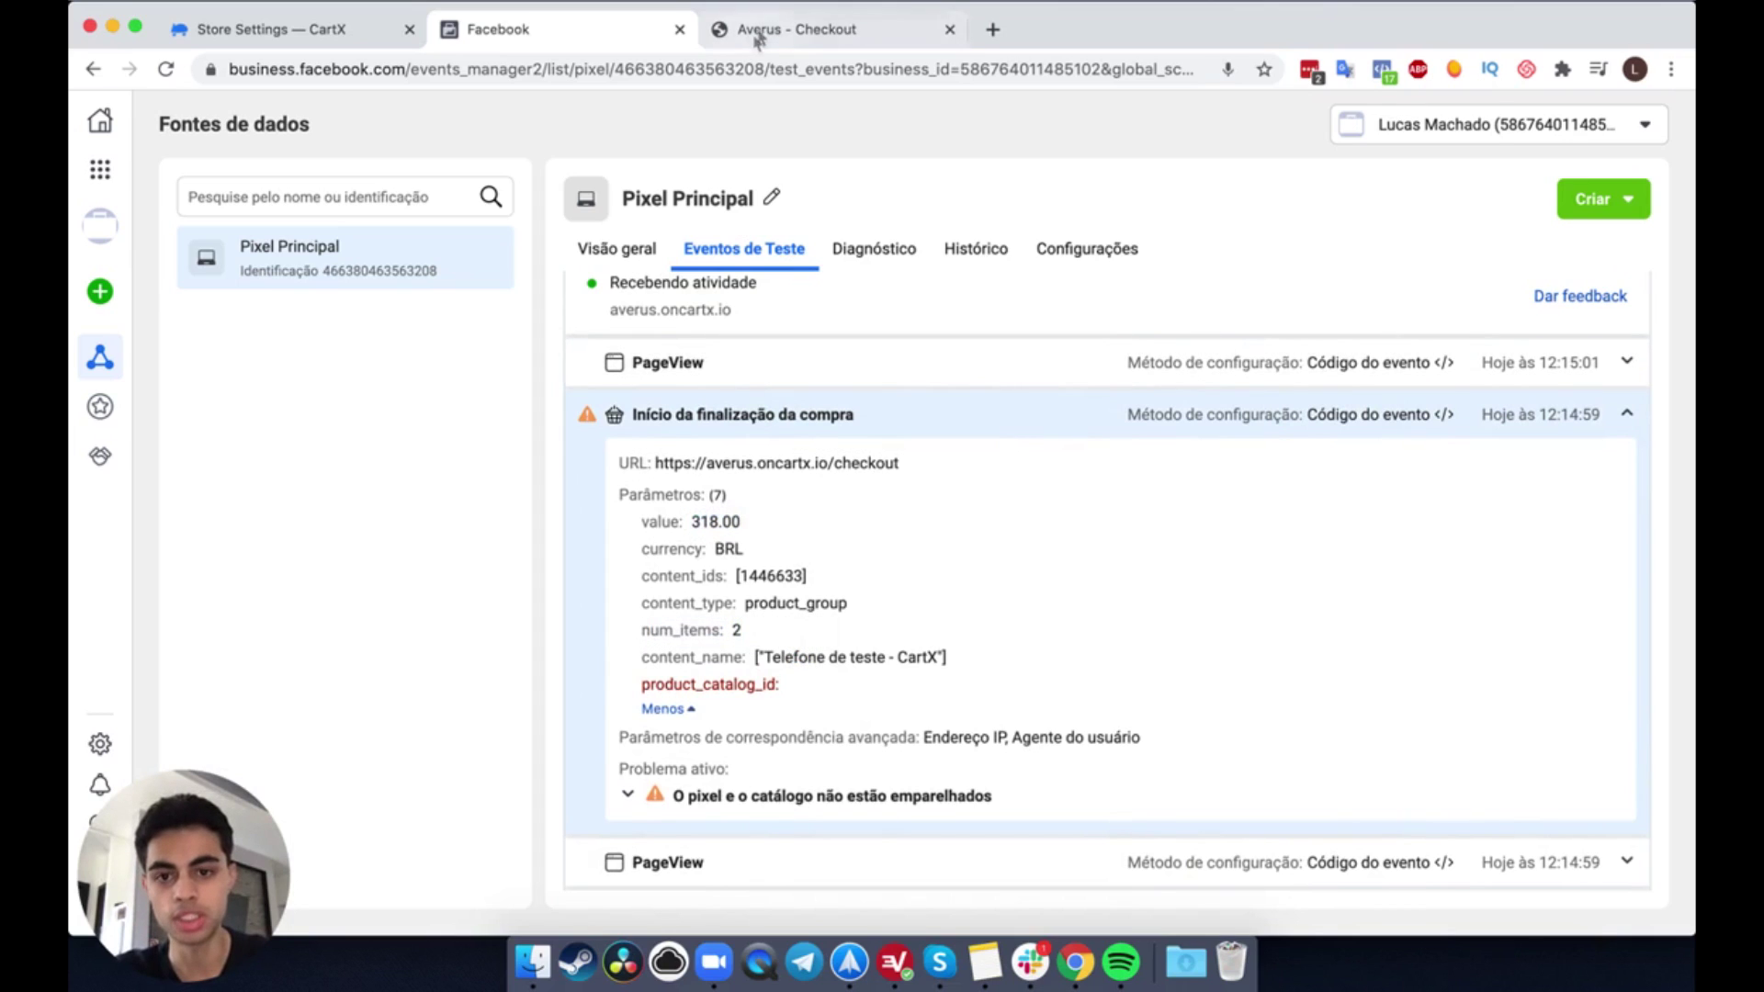
Step: Fill in the customer's e-mail, full name, phone, CPF and postal code at CartX checkout
click(768, 29)
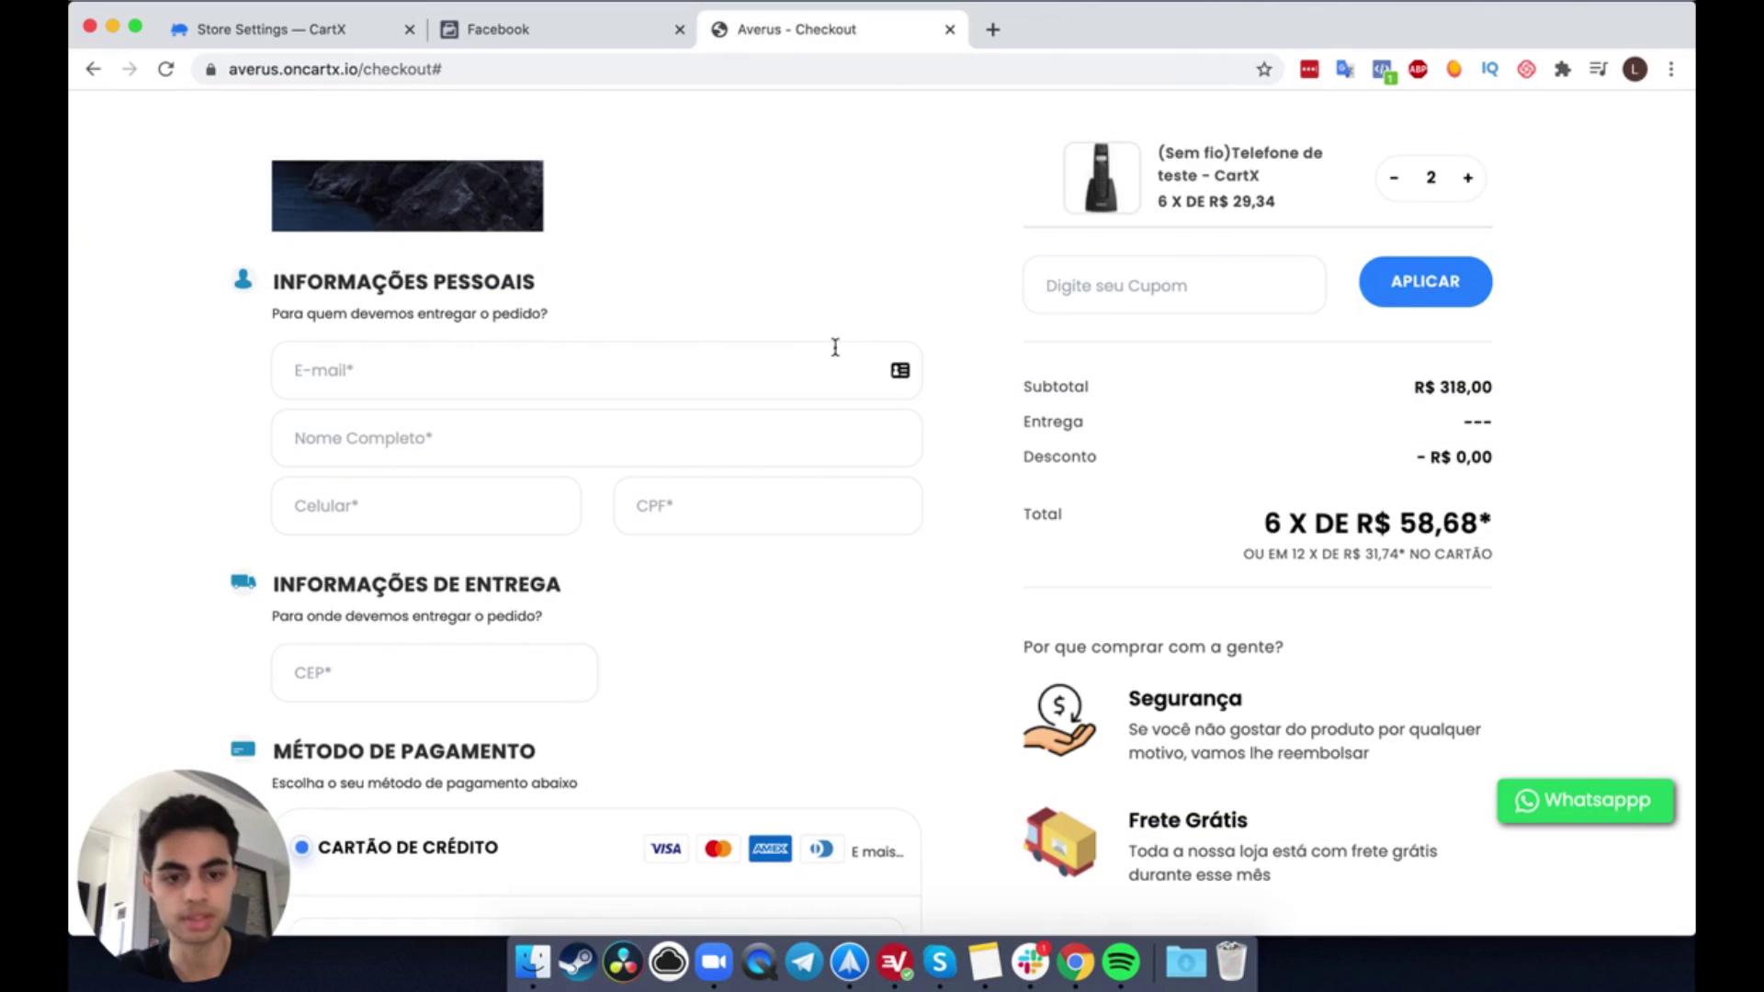
click(756, 346)
scroll(756, 347, down, 1)
key(Tab)
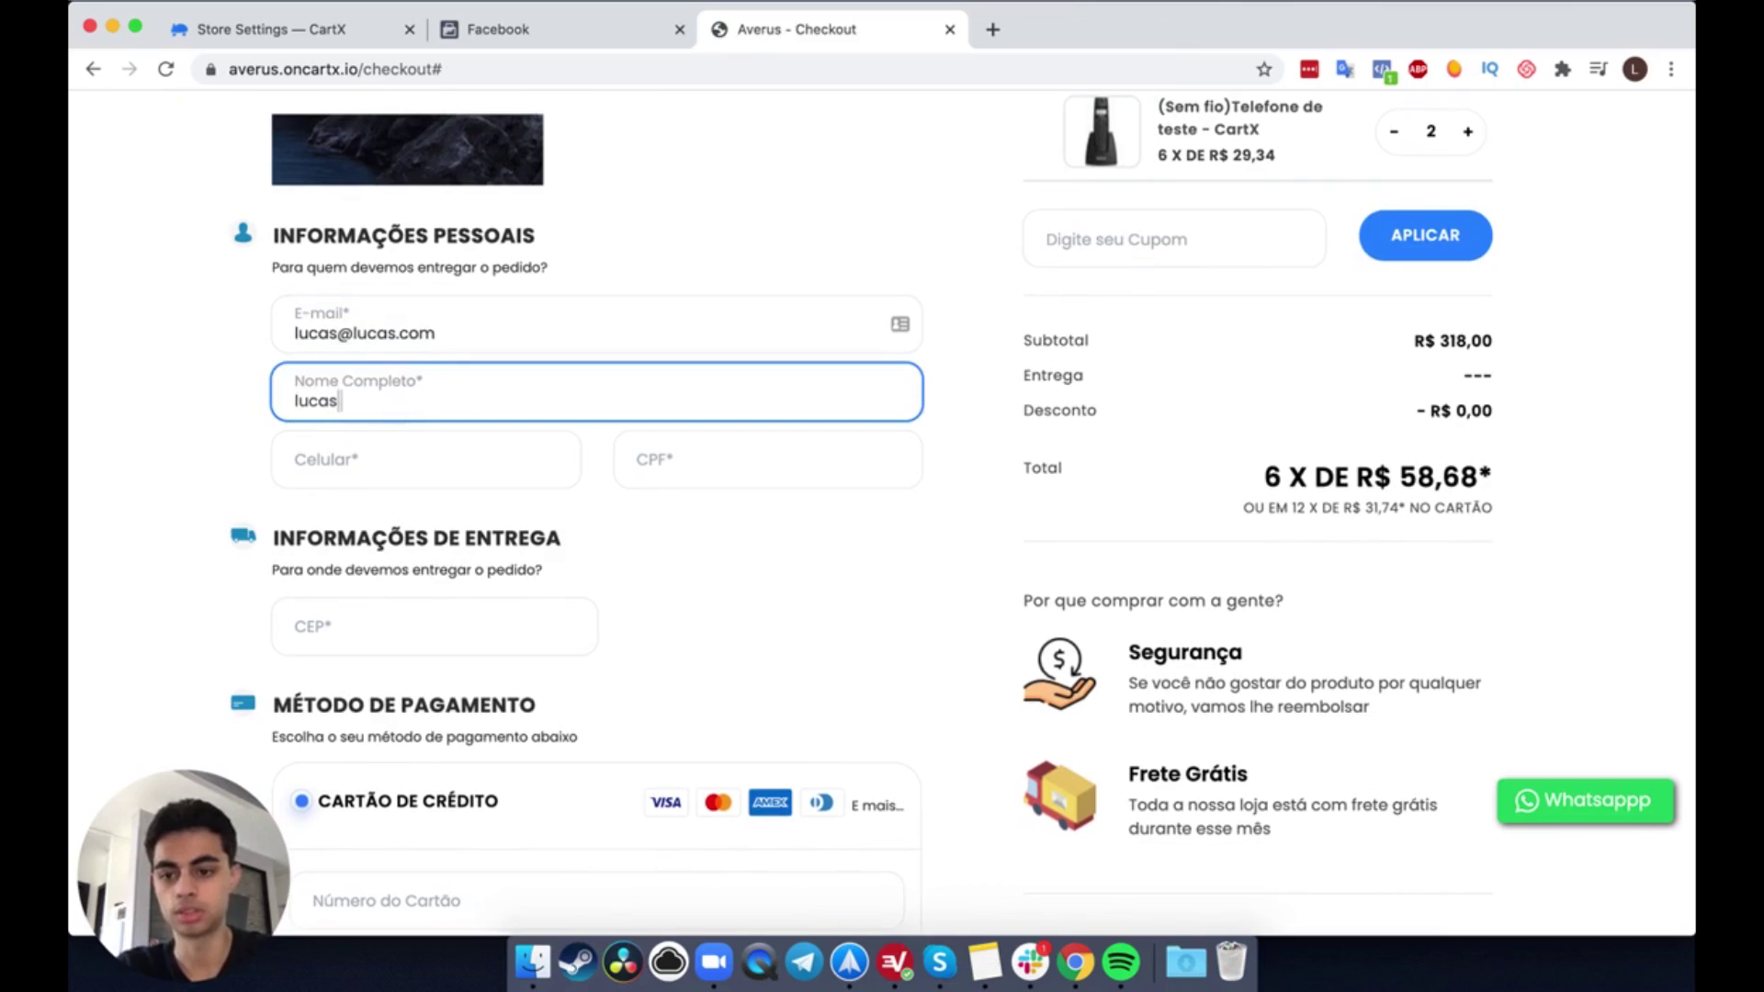
key(Tab)
click(640, 460)
key(Tab)
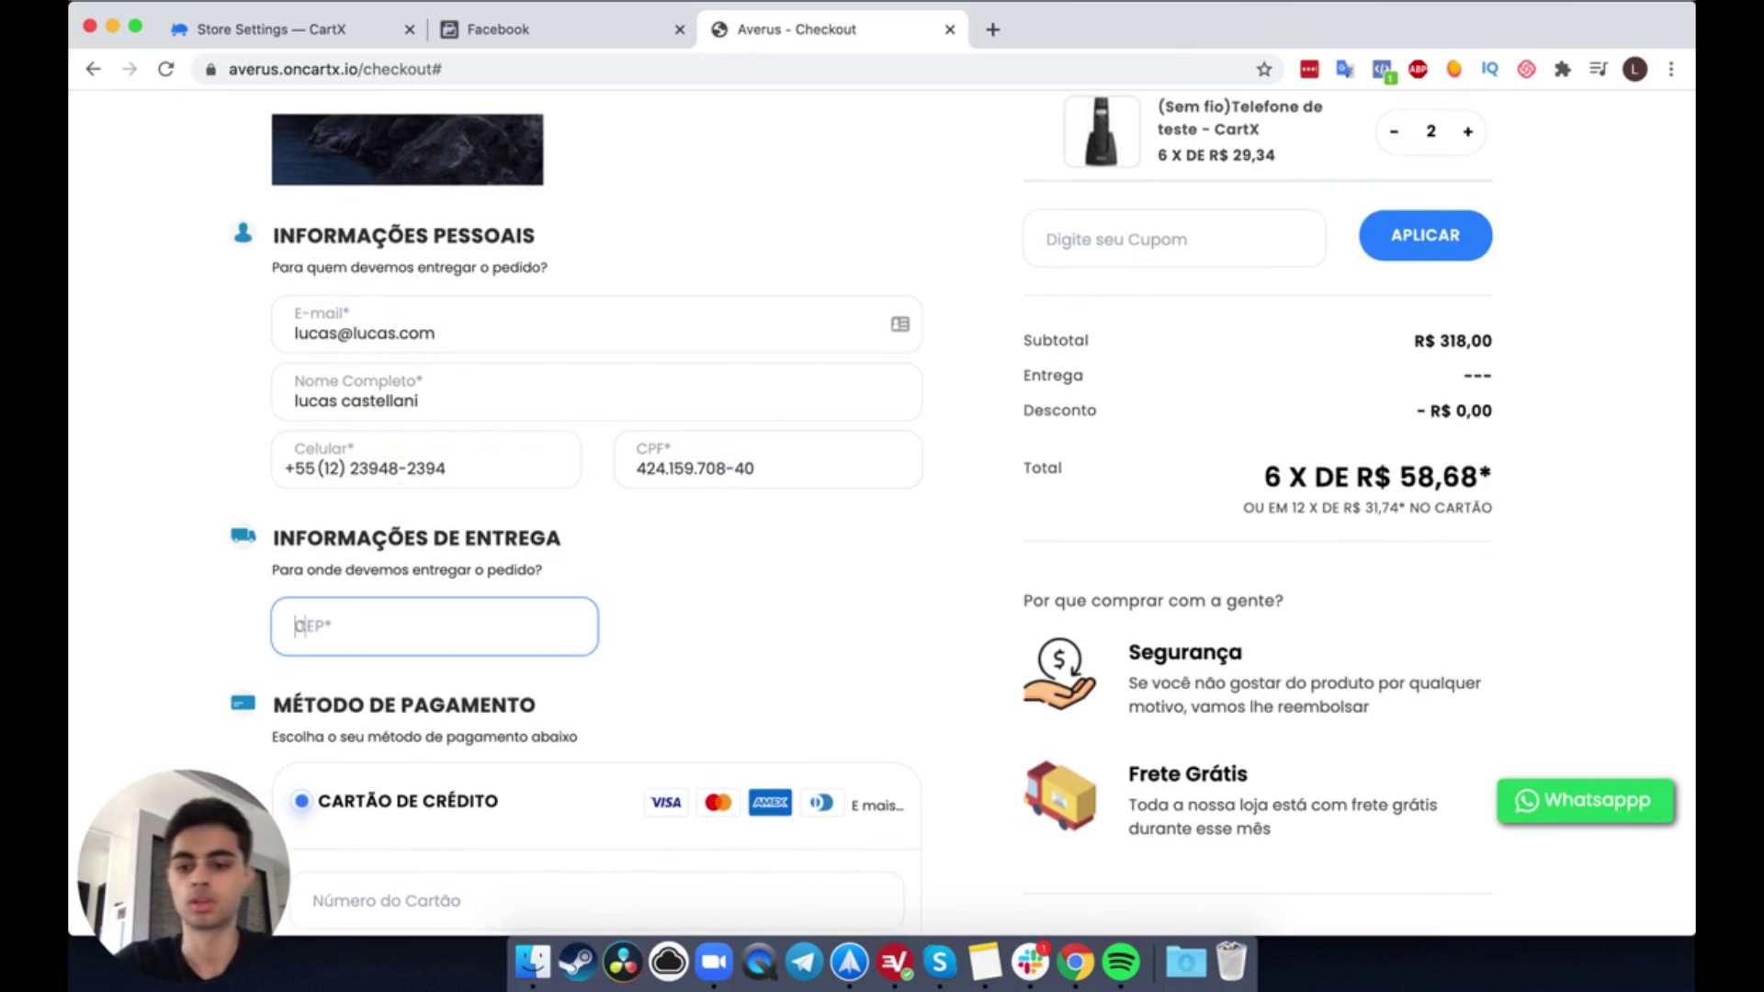
text(09404-504)
Step: Enter the delivery address manually: house number, street, neighbourhood, city, and state Alagoas
scroll(748, 370, down, 5)
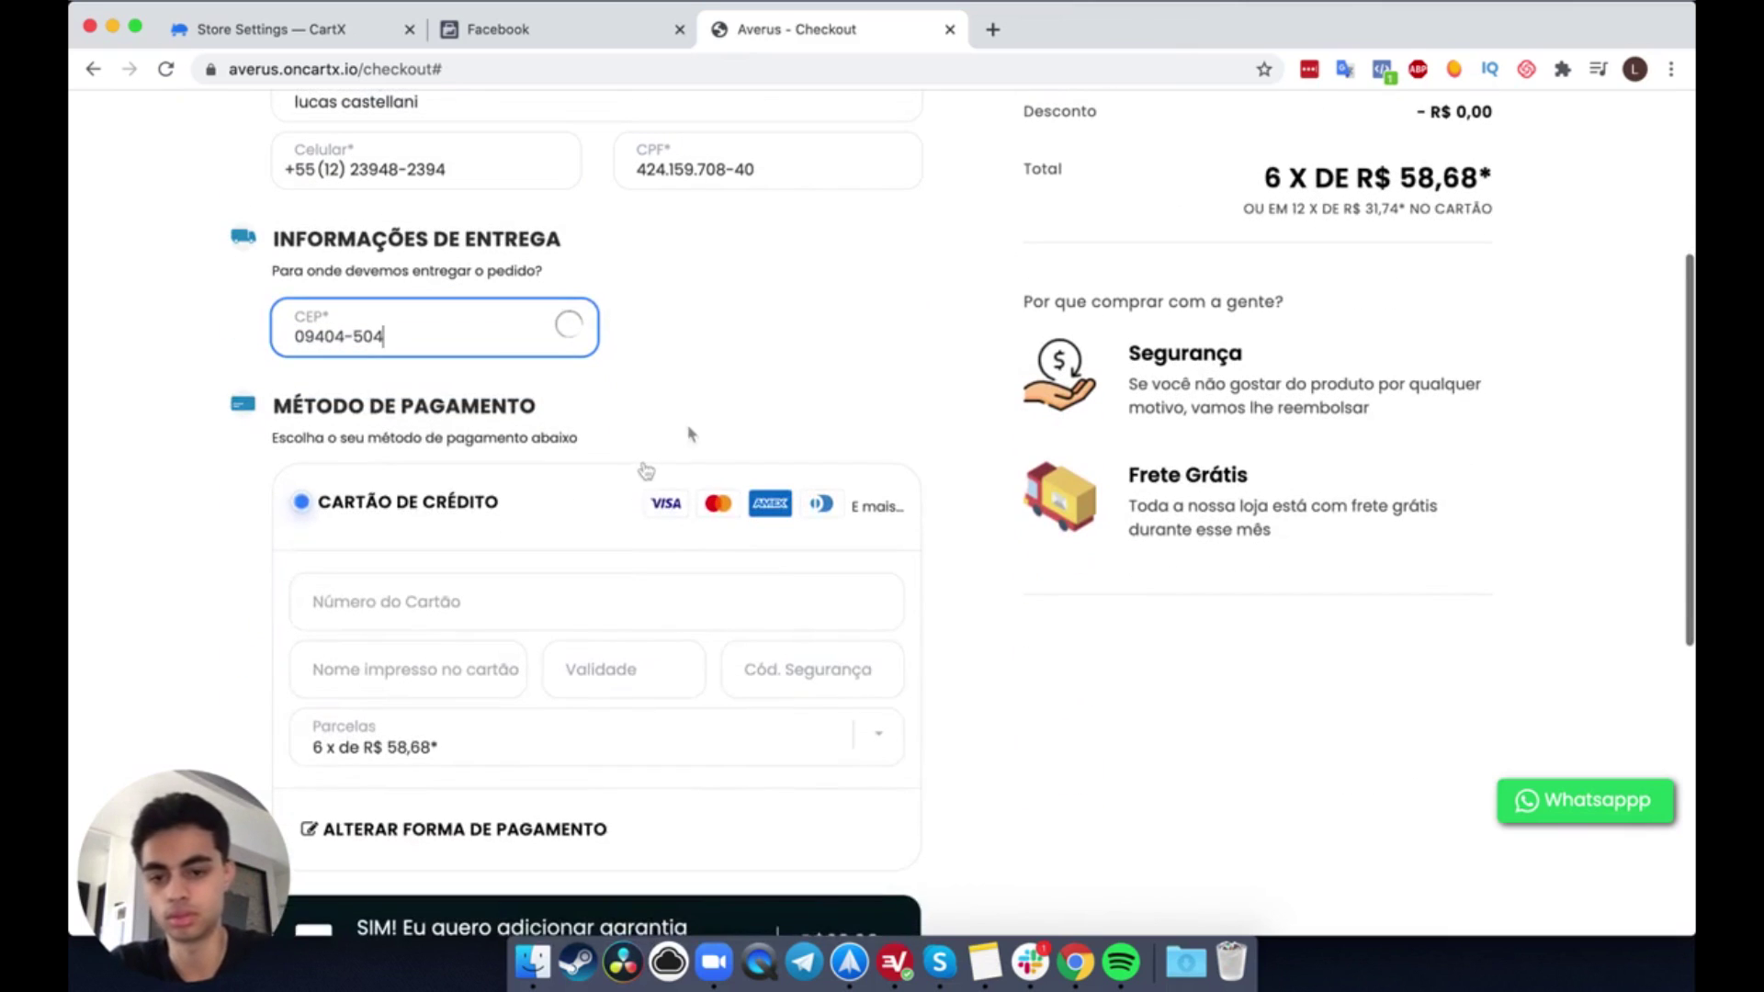
click(572, 396)
click(776, 401)
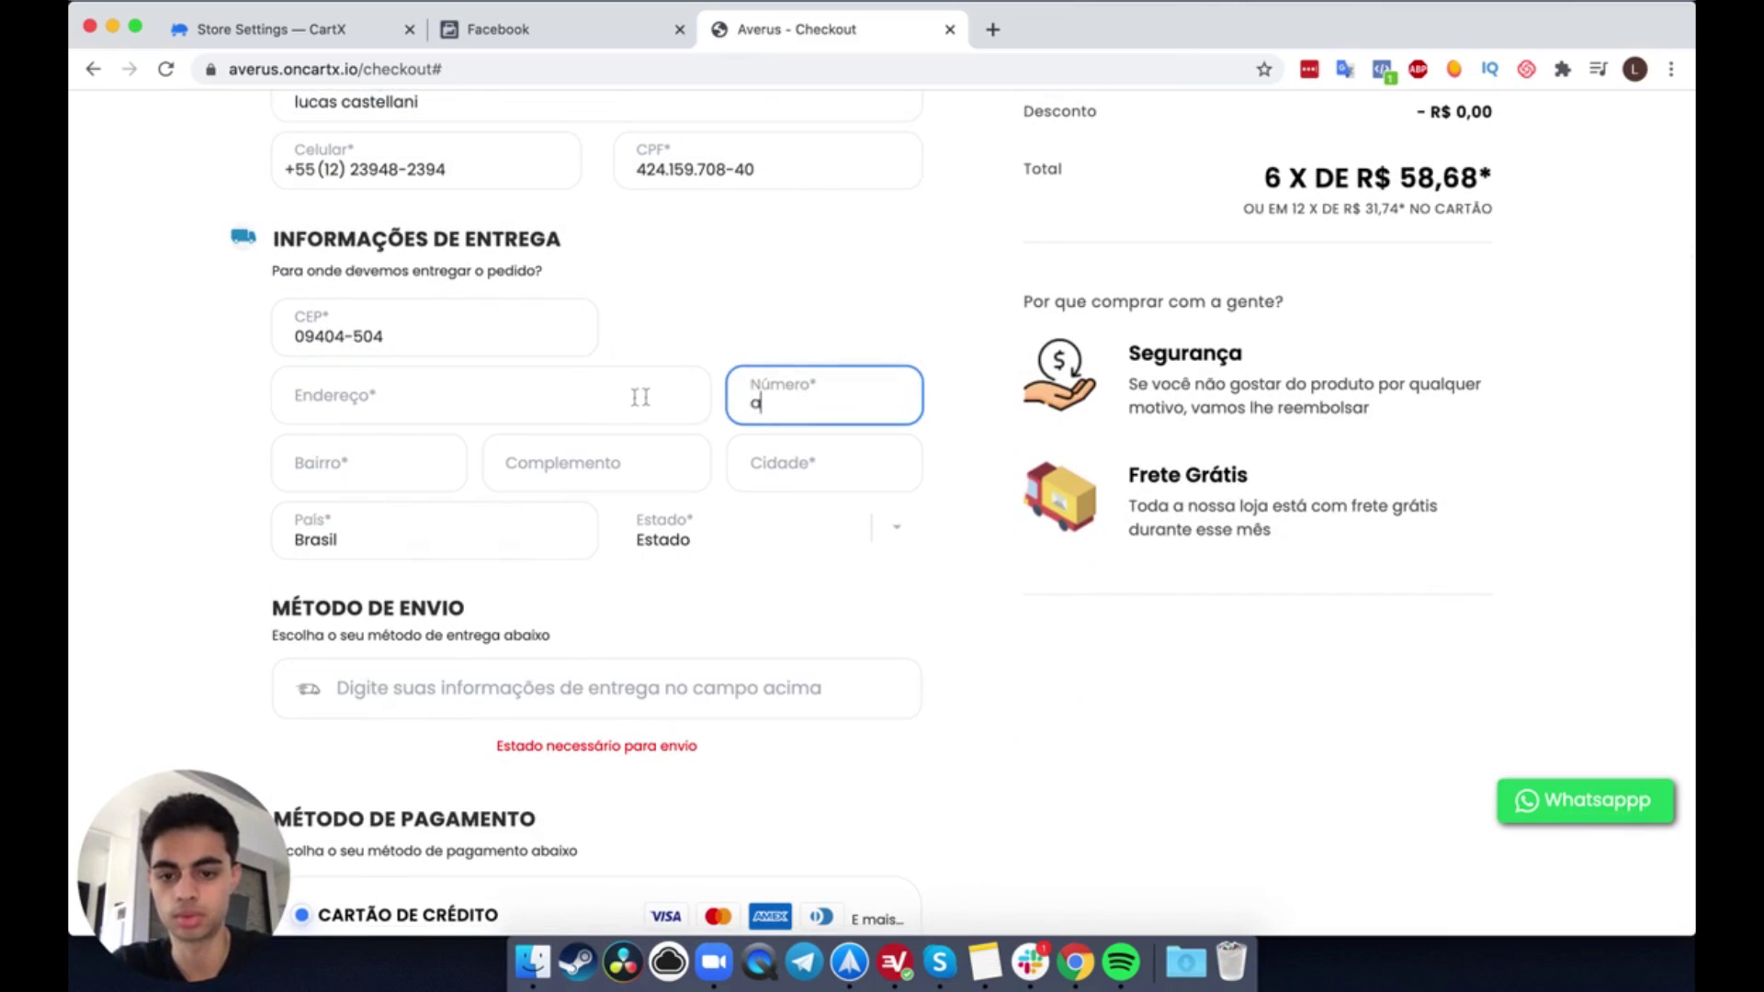
text(123)
click(607, 397)
text(sdfsdf)
click(445, 466)
text(sdf)
click(779, 459)
text(sdf)
click(653, 562)
click(708, 669)
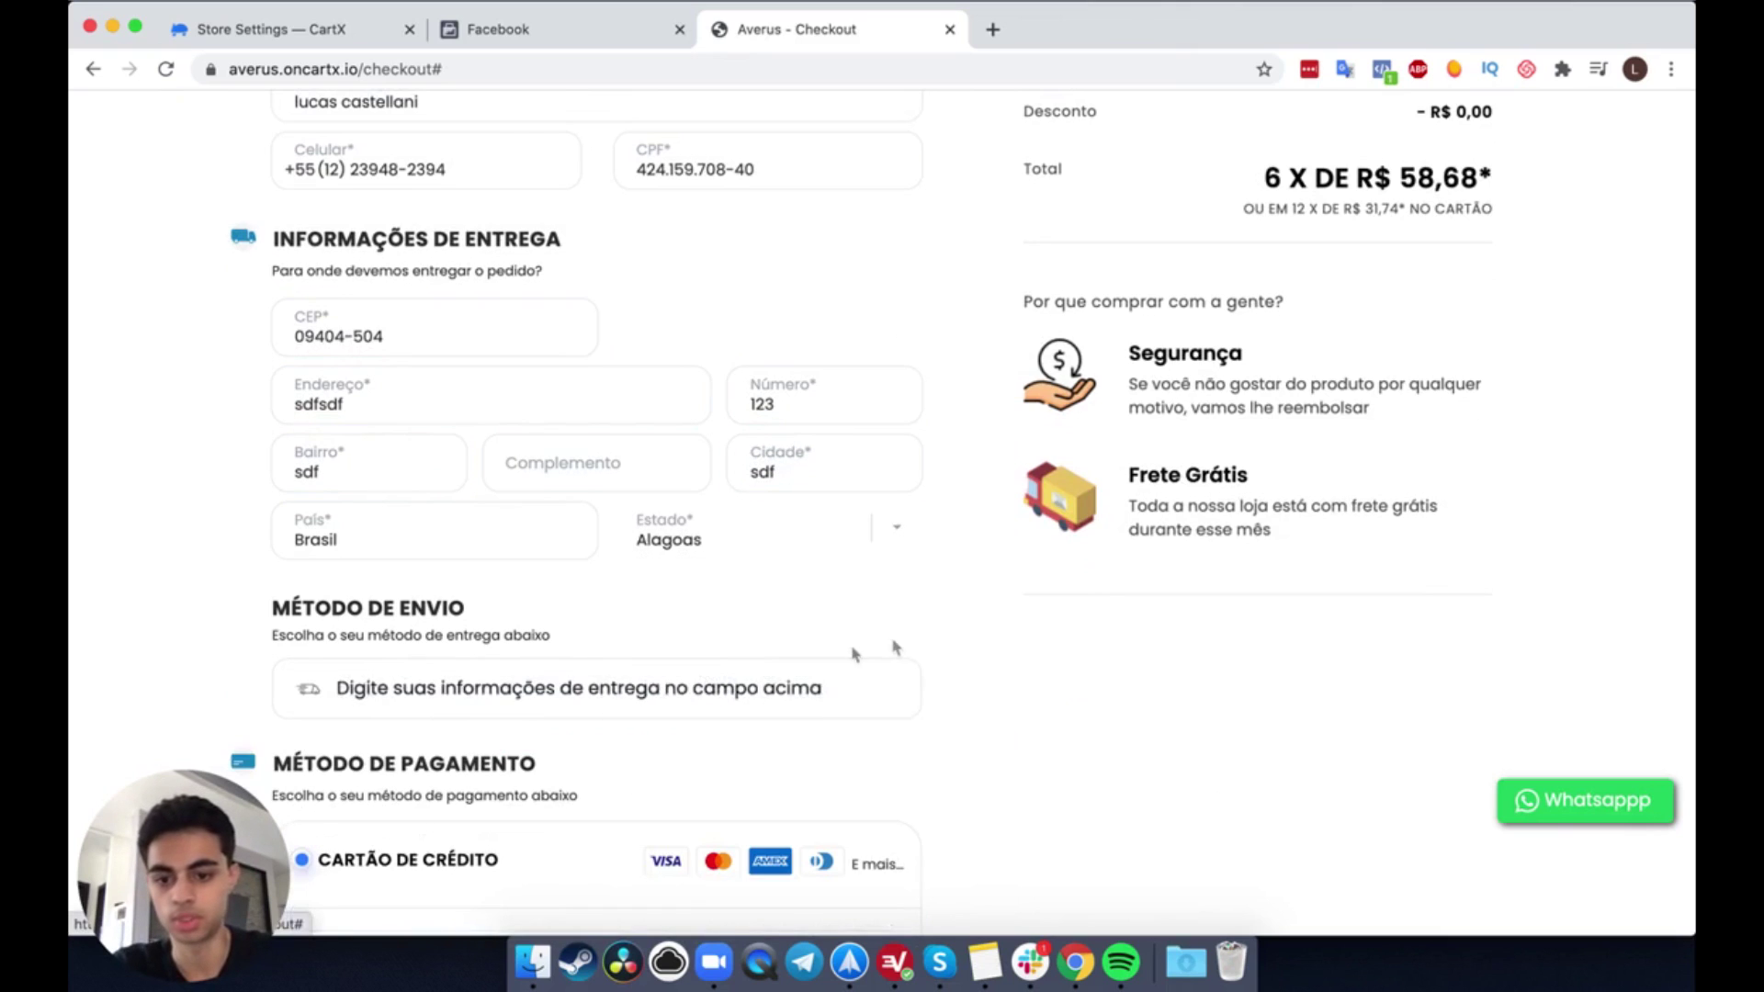
Step: Choose FREE shipping and Boleto payment, then place the test order with Finalizar Compra
scroll(922, 632, down, 4)
click(643, 498)
scroll(1152, 516, down, 5)
click(410, 617)
double_click(410, 618)
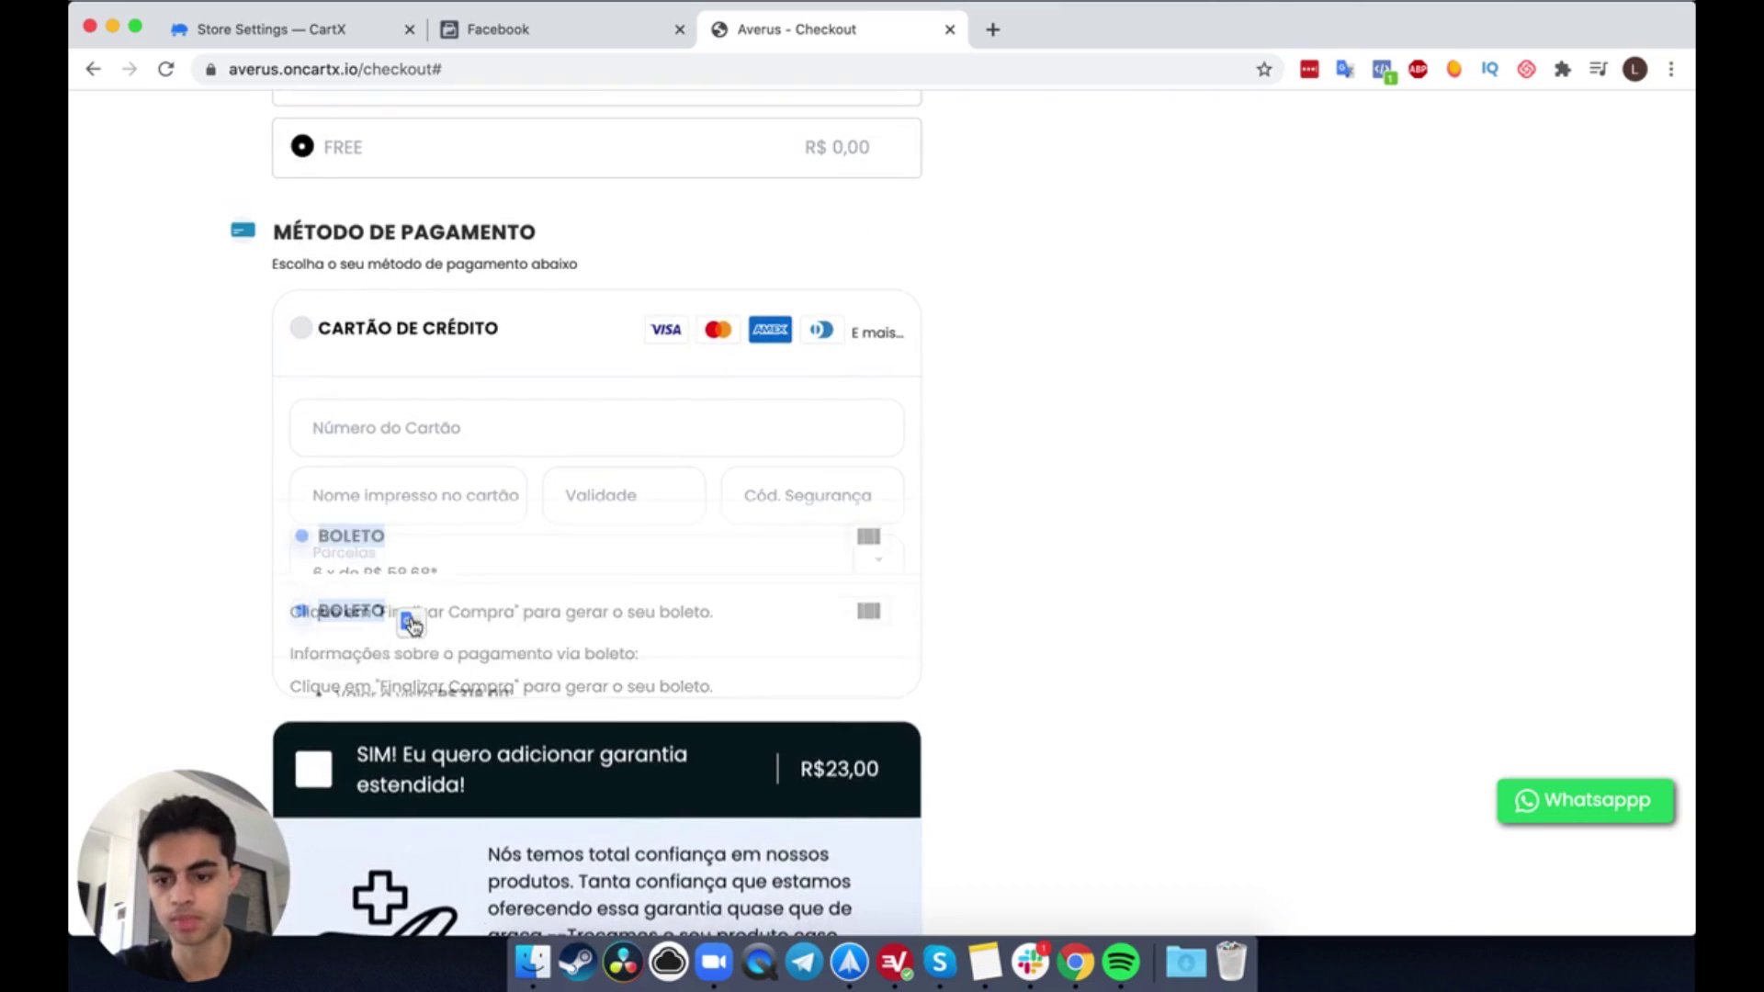
scroll(1074, 414, down, 3)
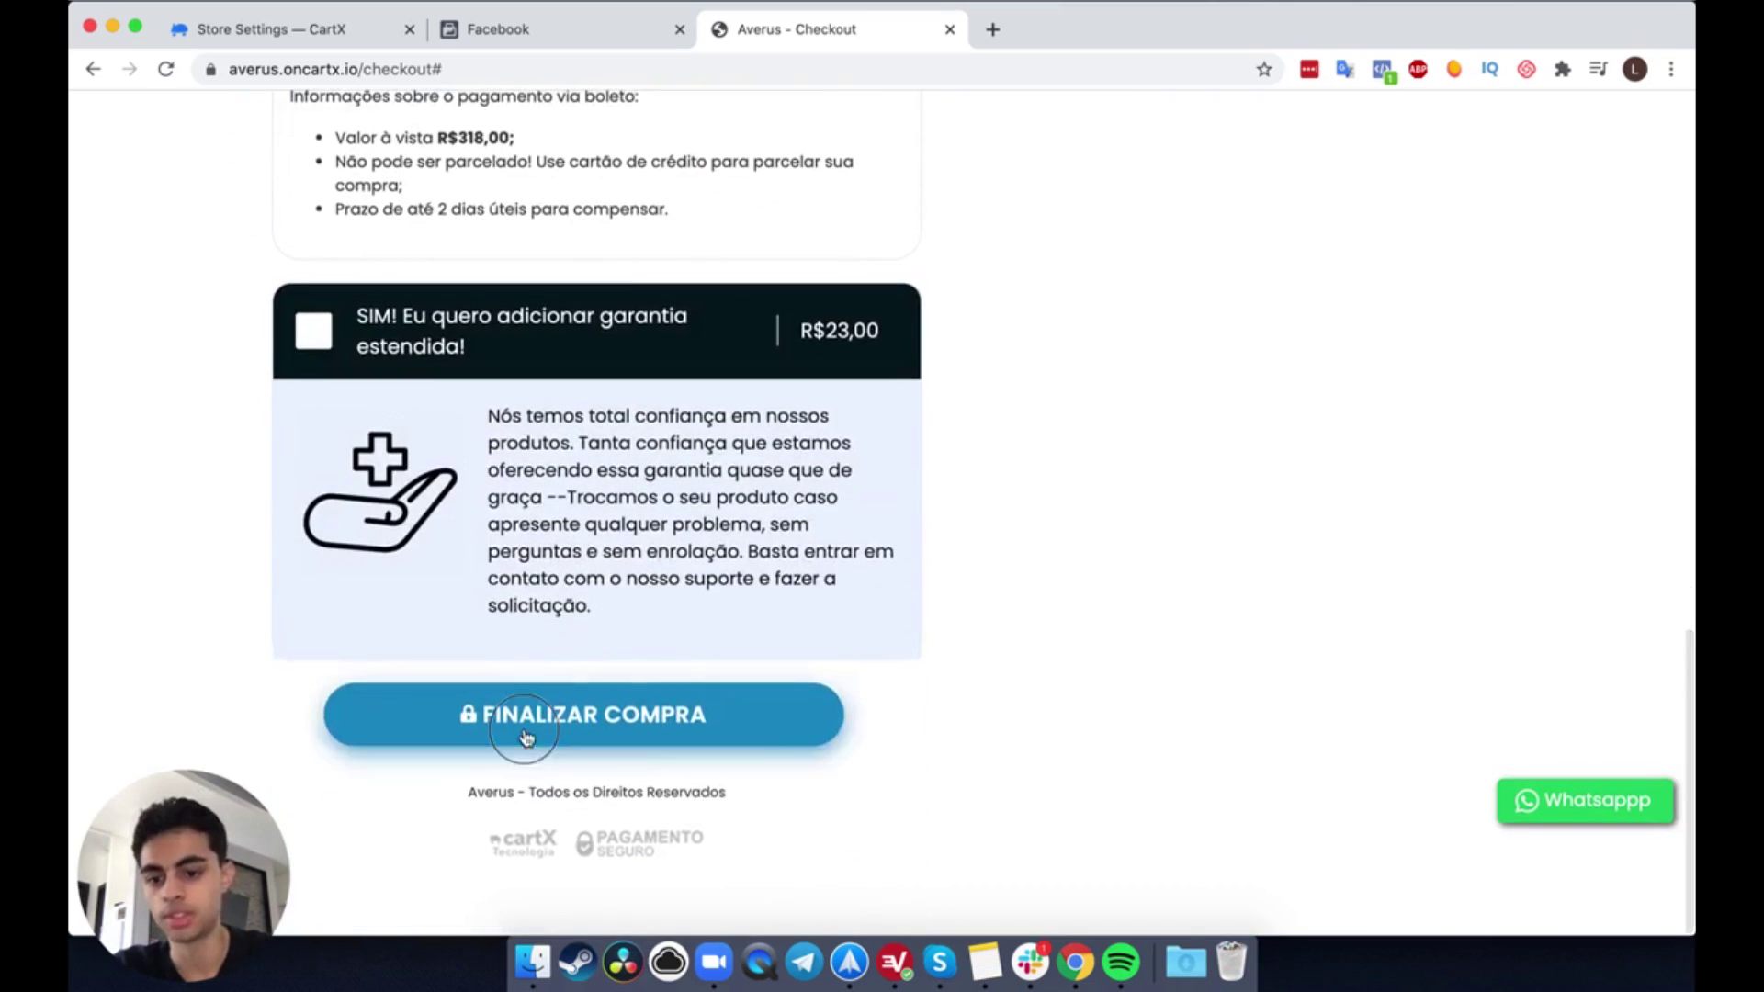
click(532, 726)
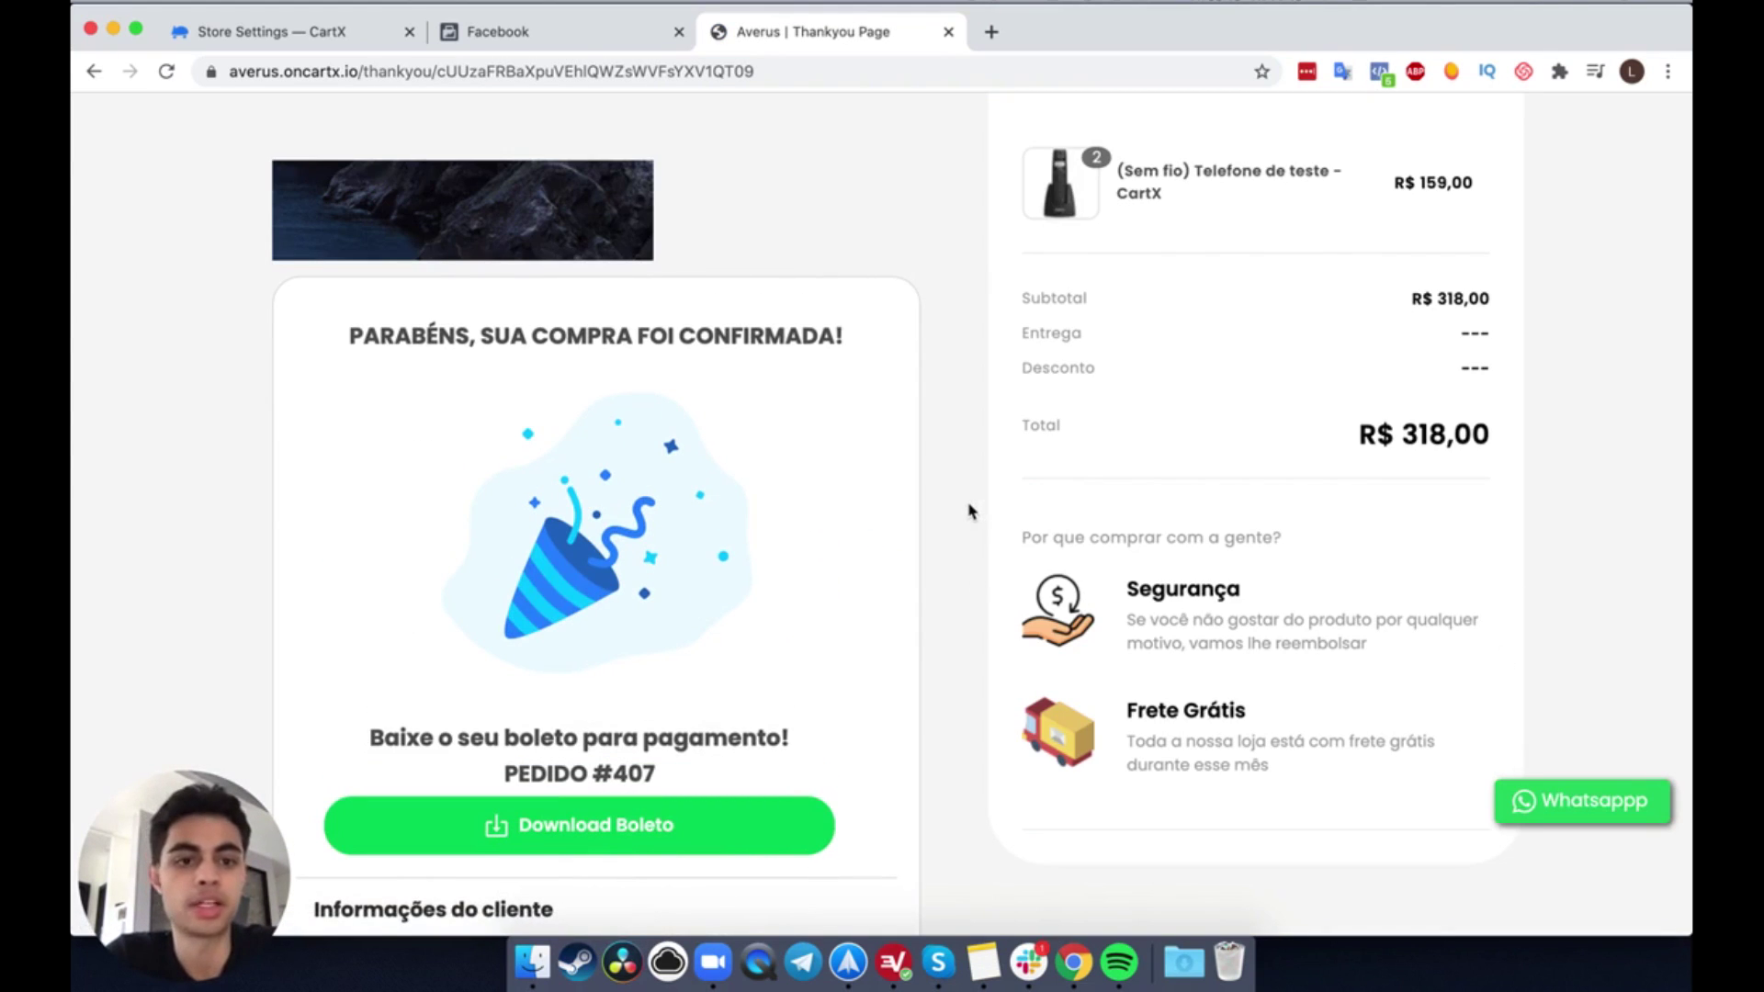
Step: Check the fired events in Pixel Helper, then return to Facebook Test Events
scroll(968, 512, down, 5)
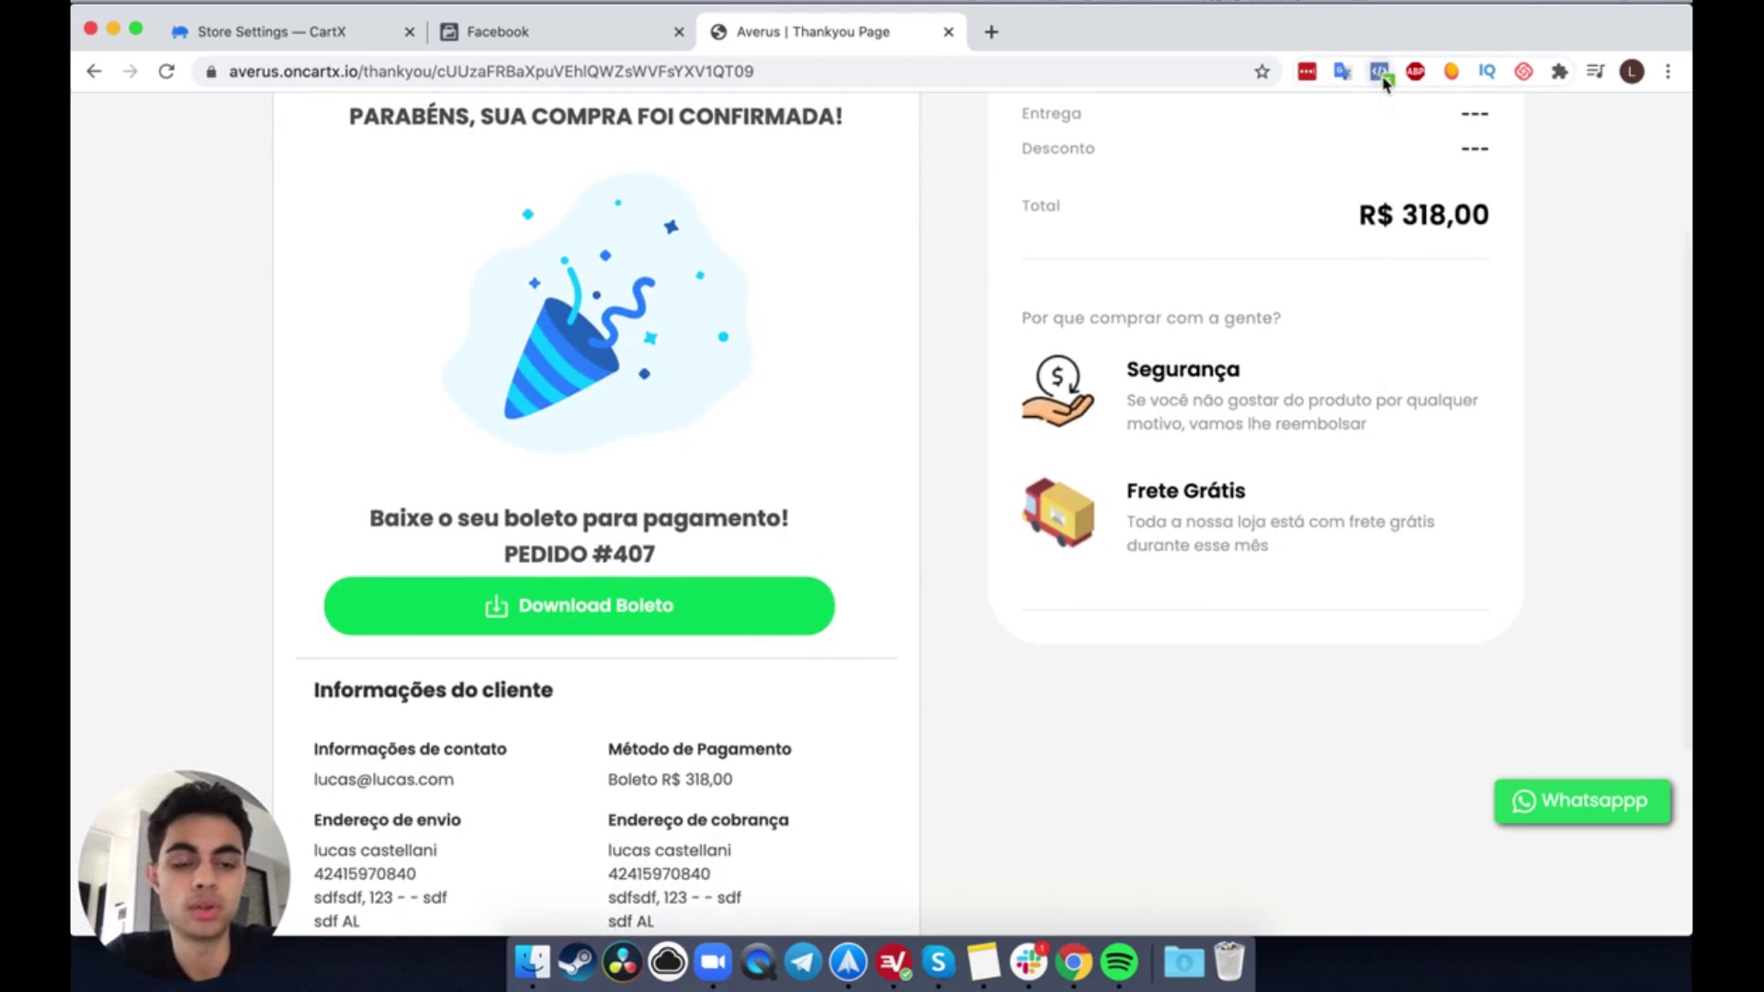
click(1381, 72)
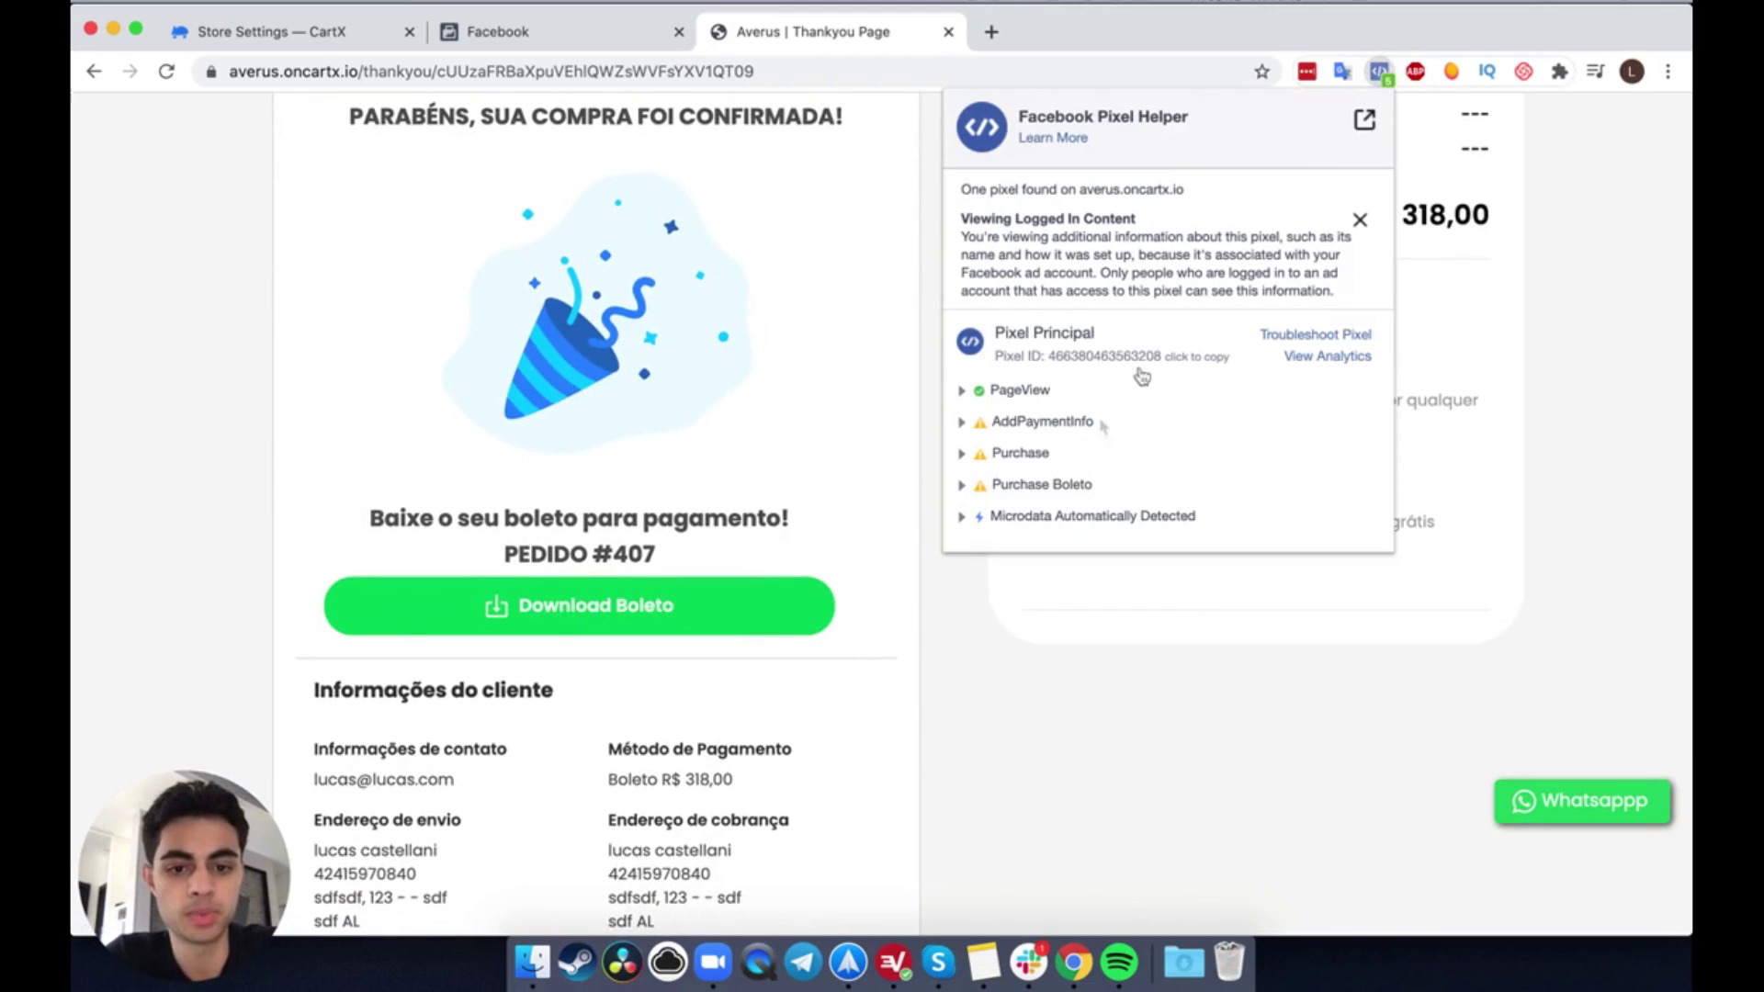
click(926, 245)
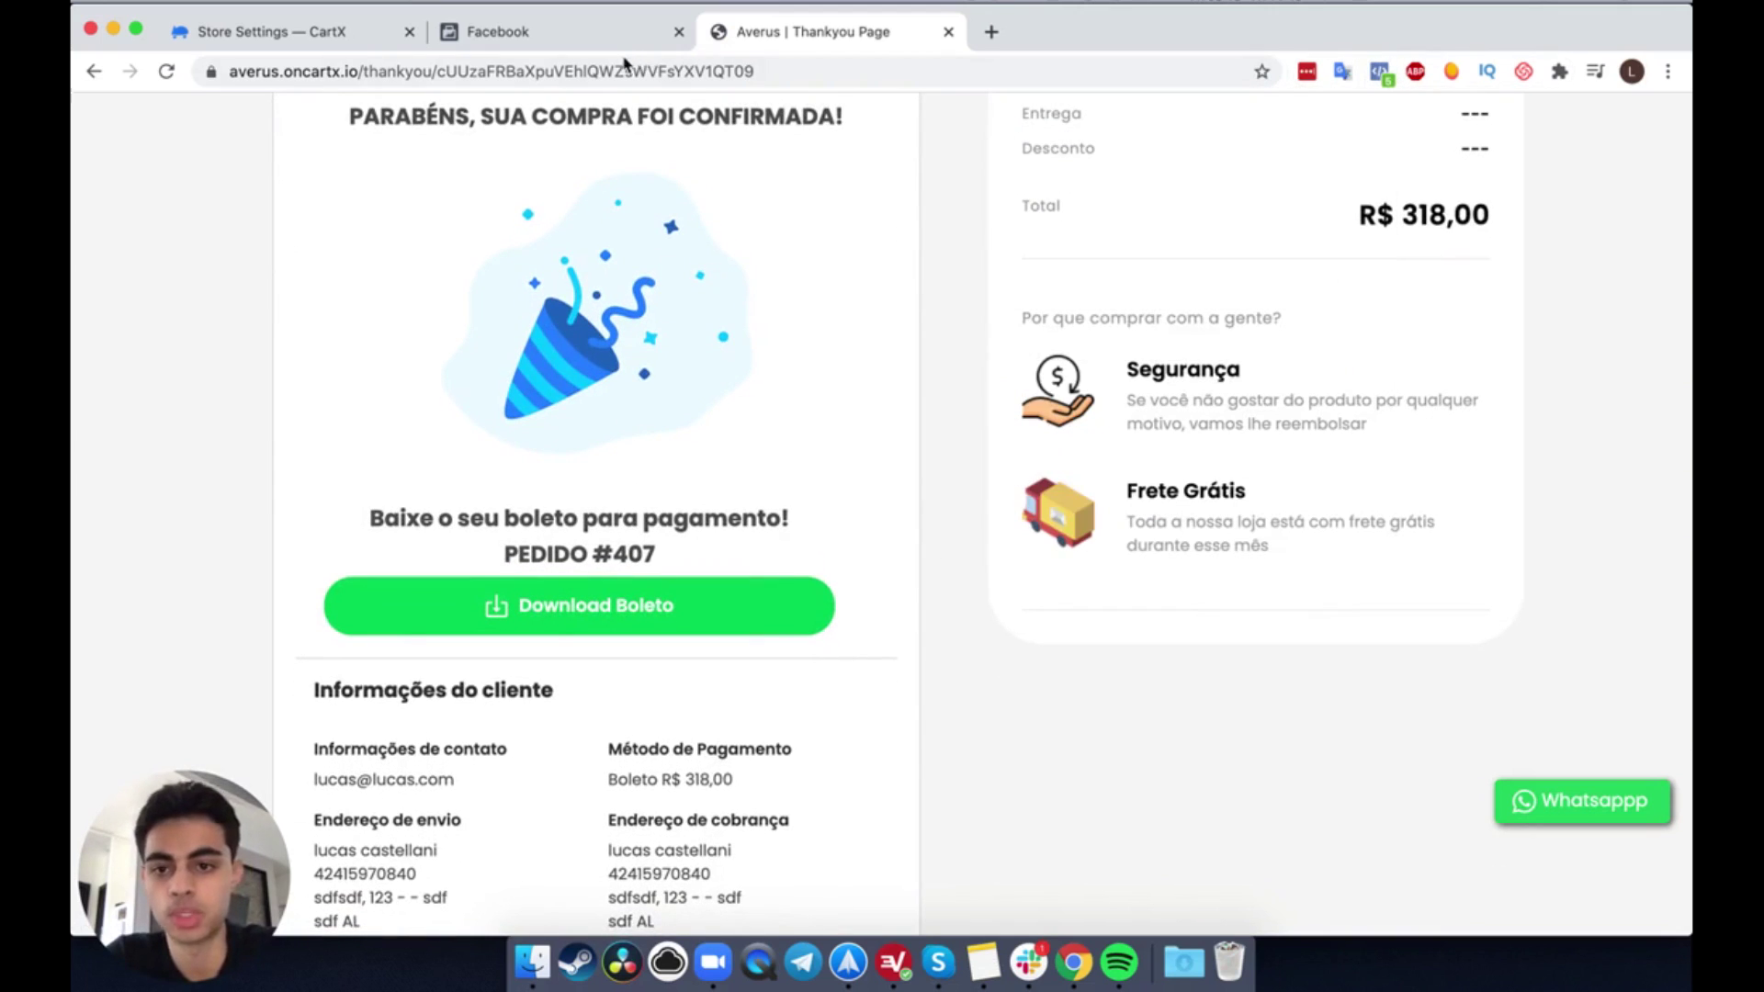
click(628, 52)
click(764, 625)
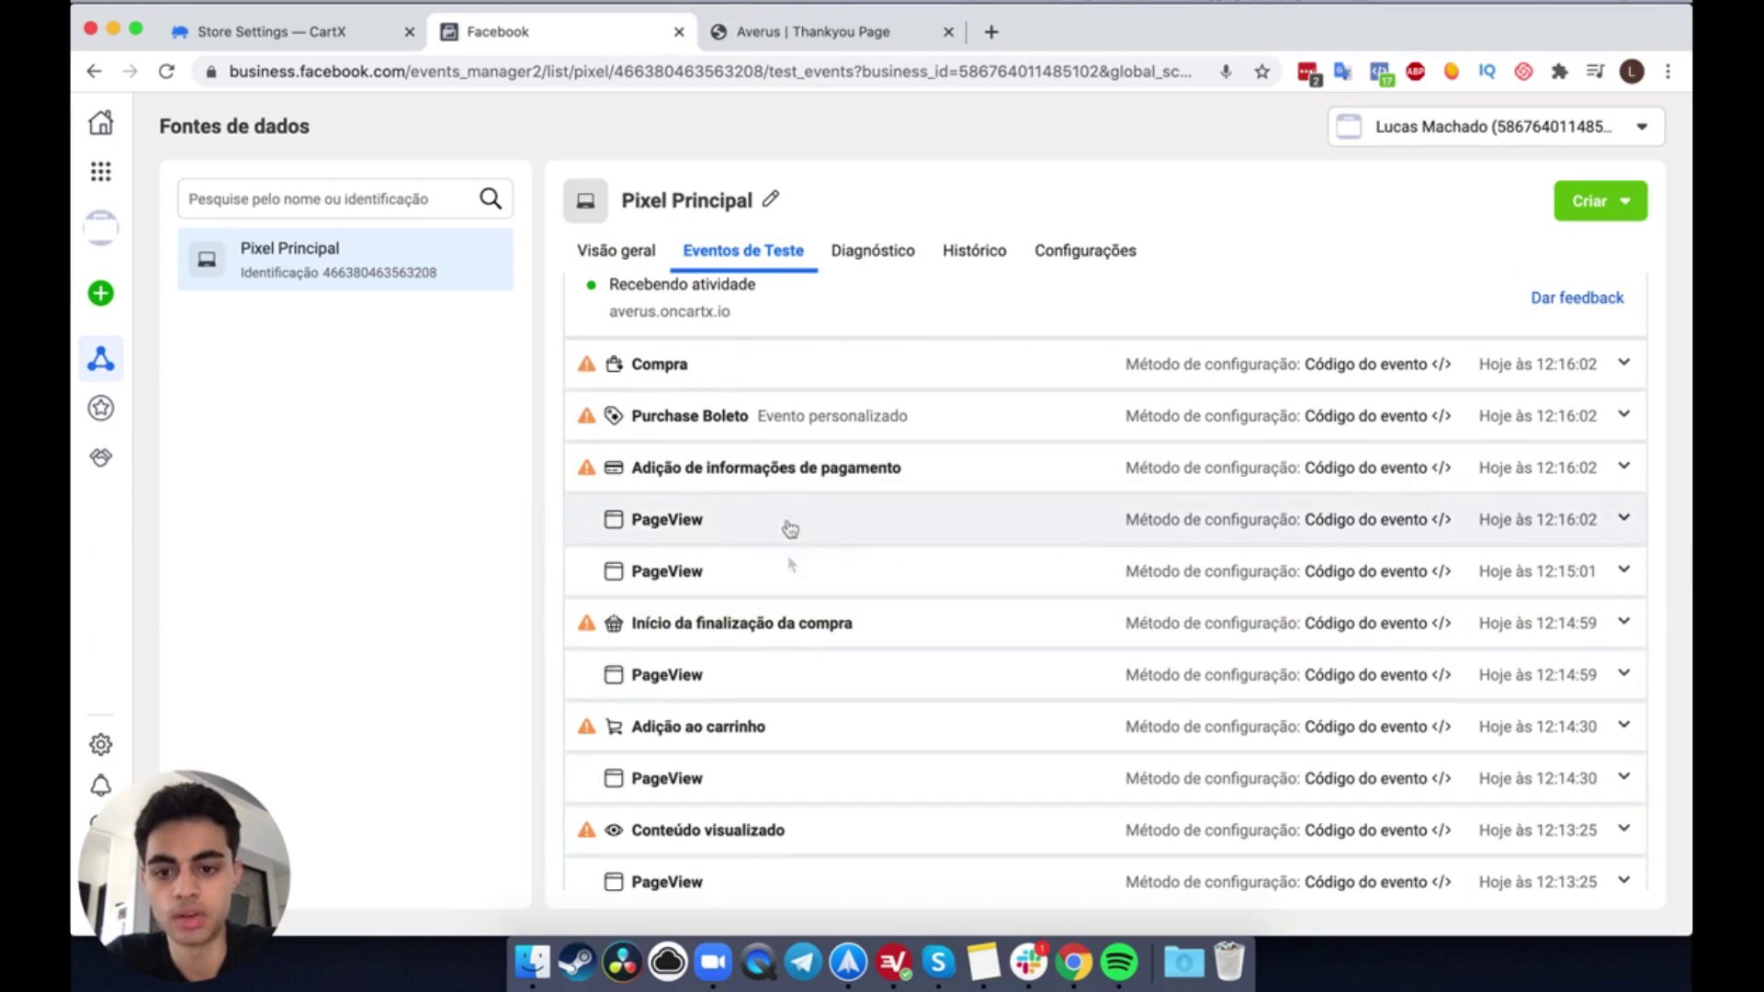
Step: Inspect the payment-info event, then expand Purchase Boleto showing value 318 BRL and content_ids 1446633
click(836, 471)
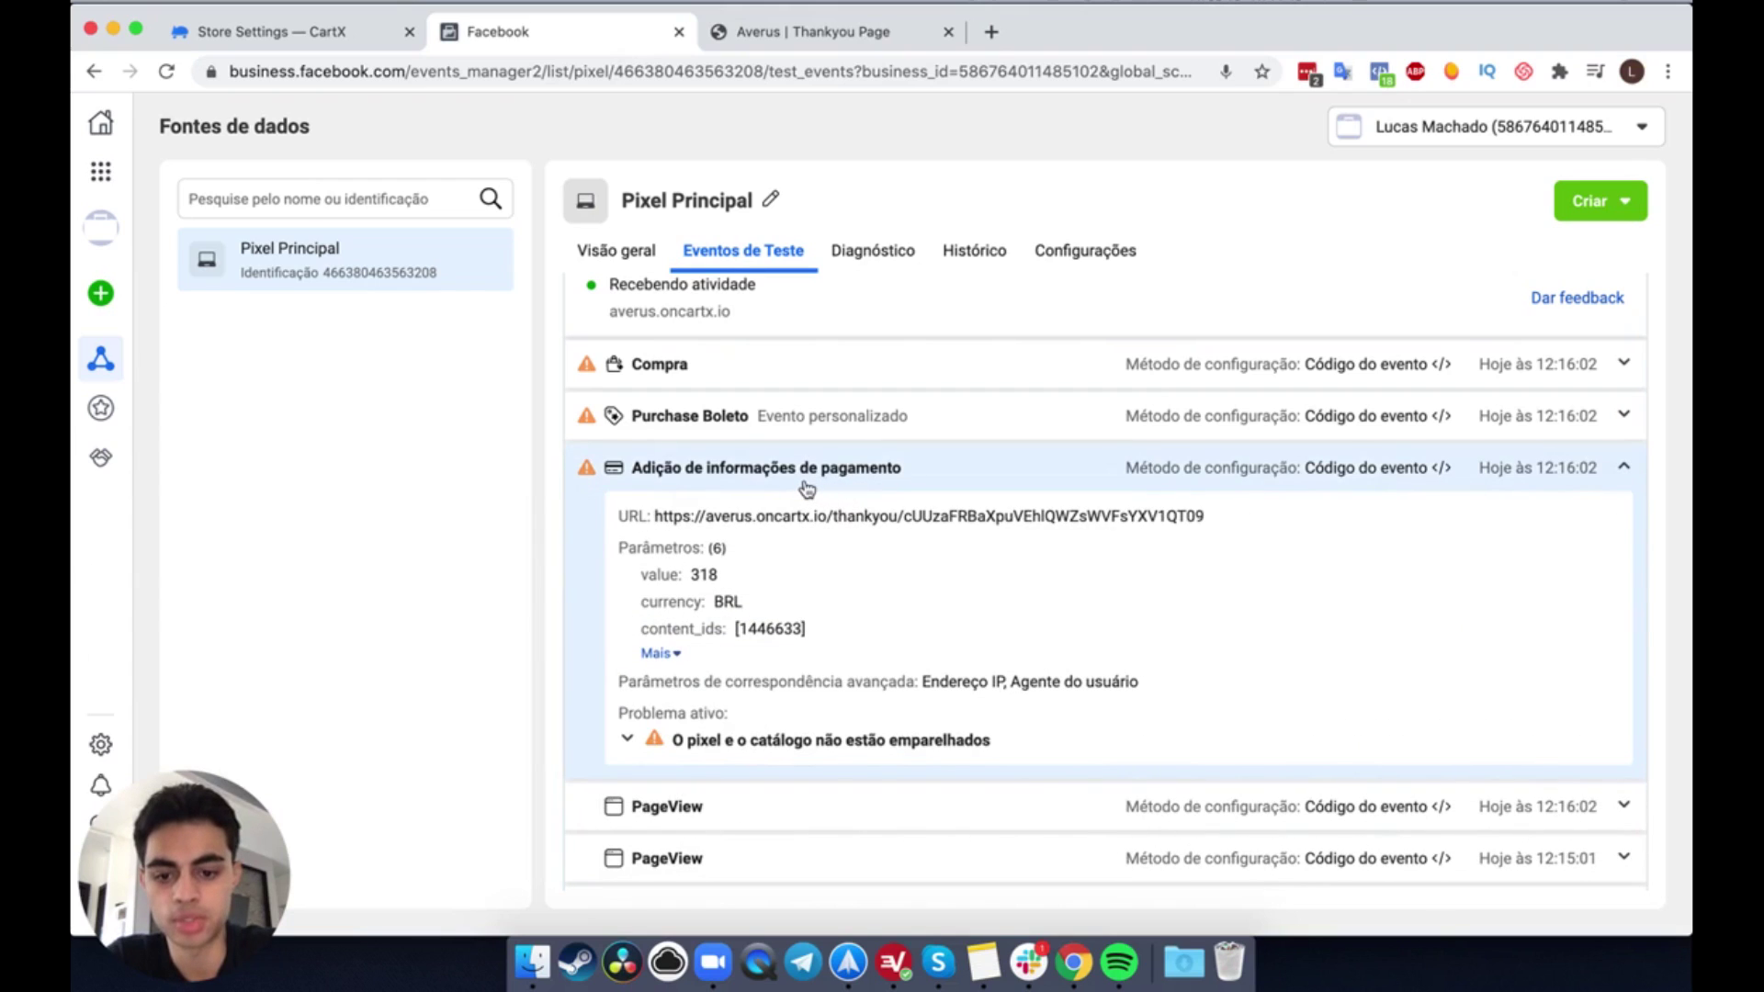
click(807, 488)
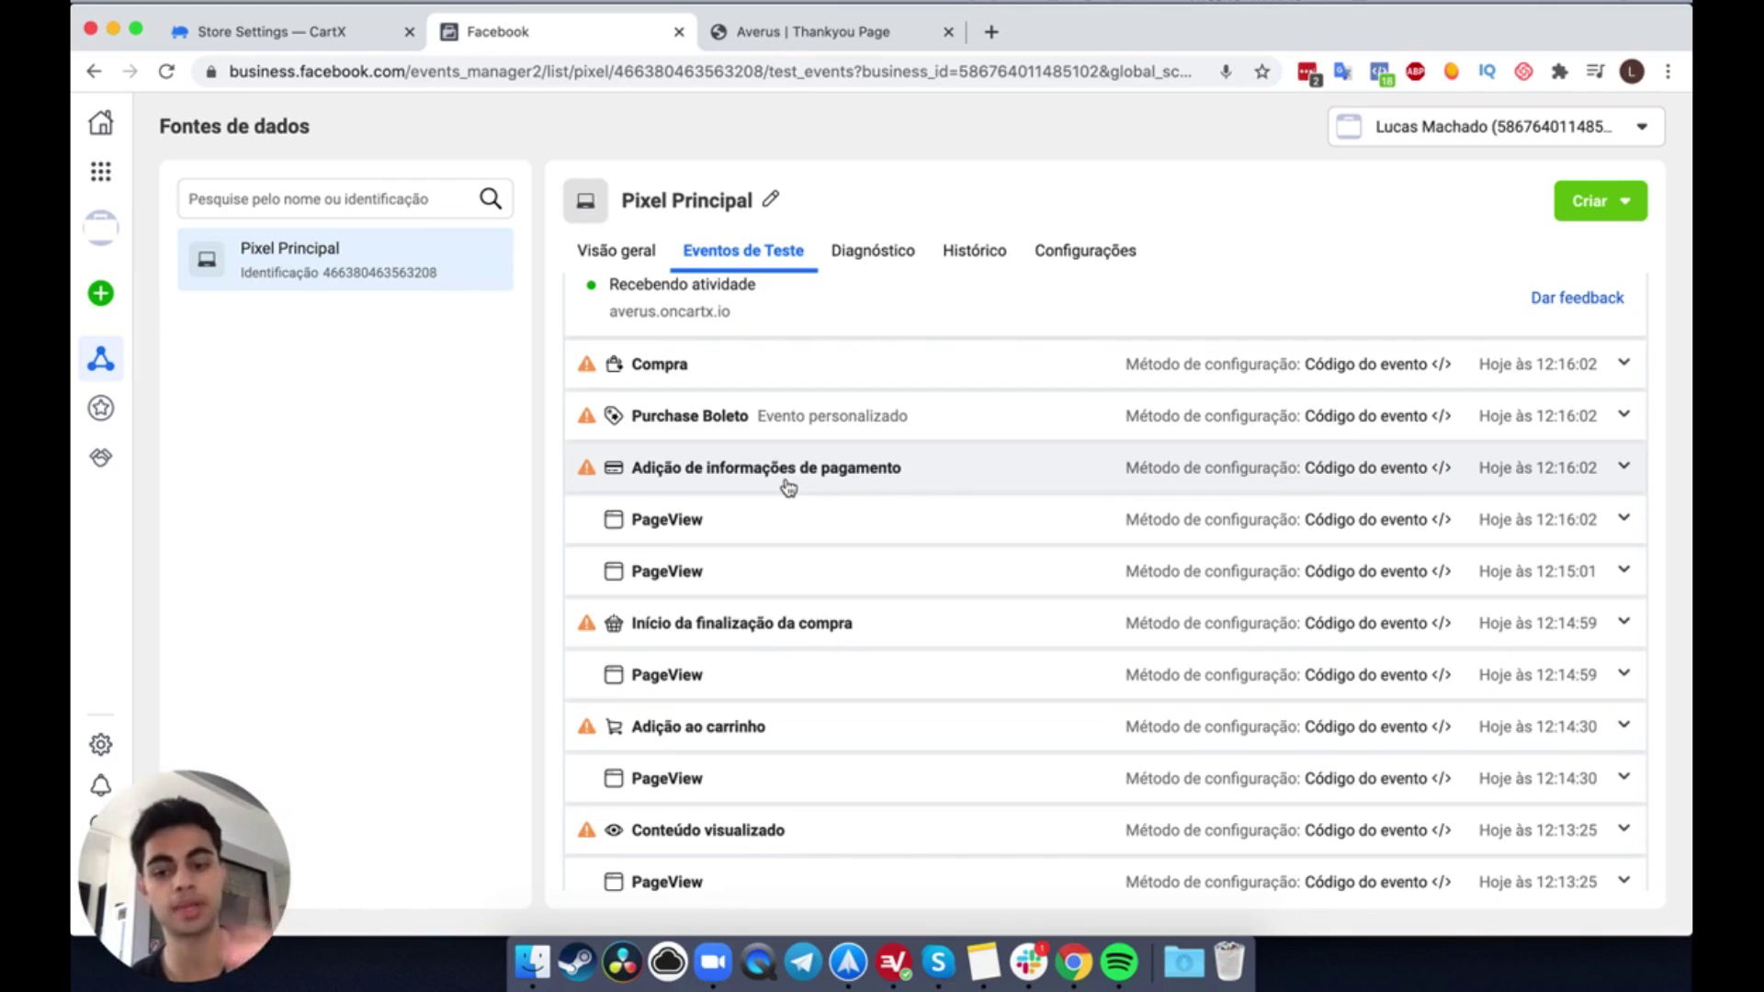
click(779, 424)
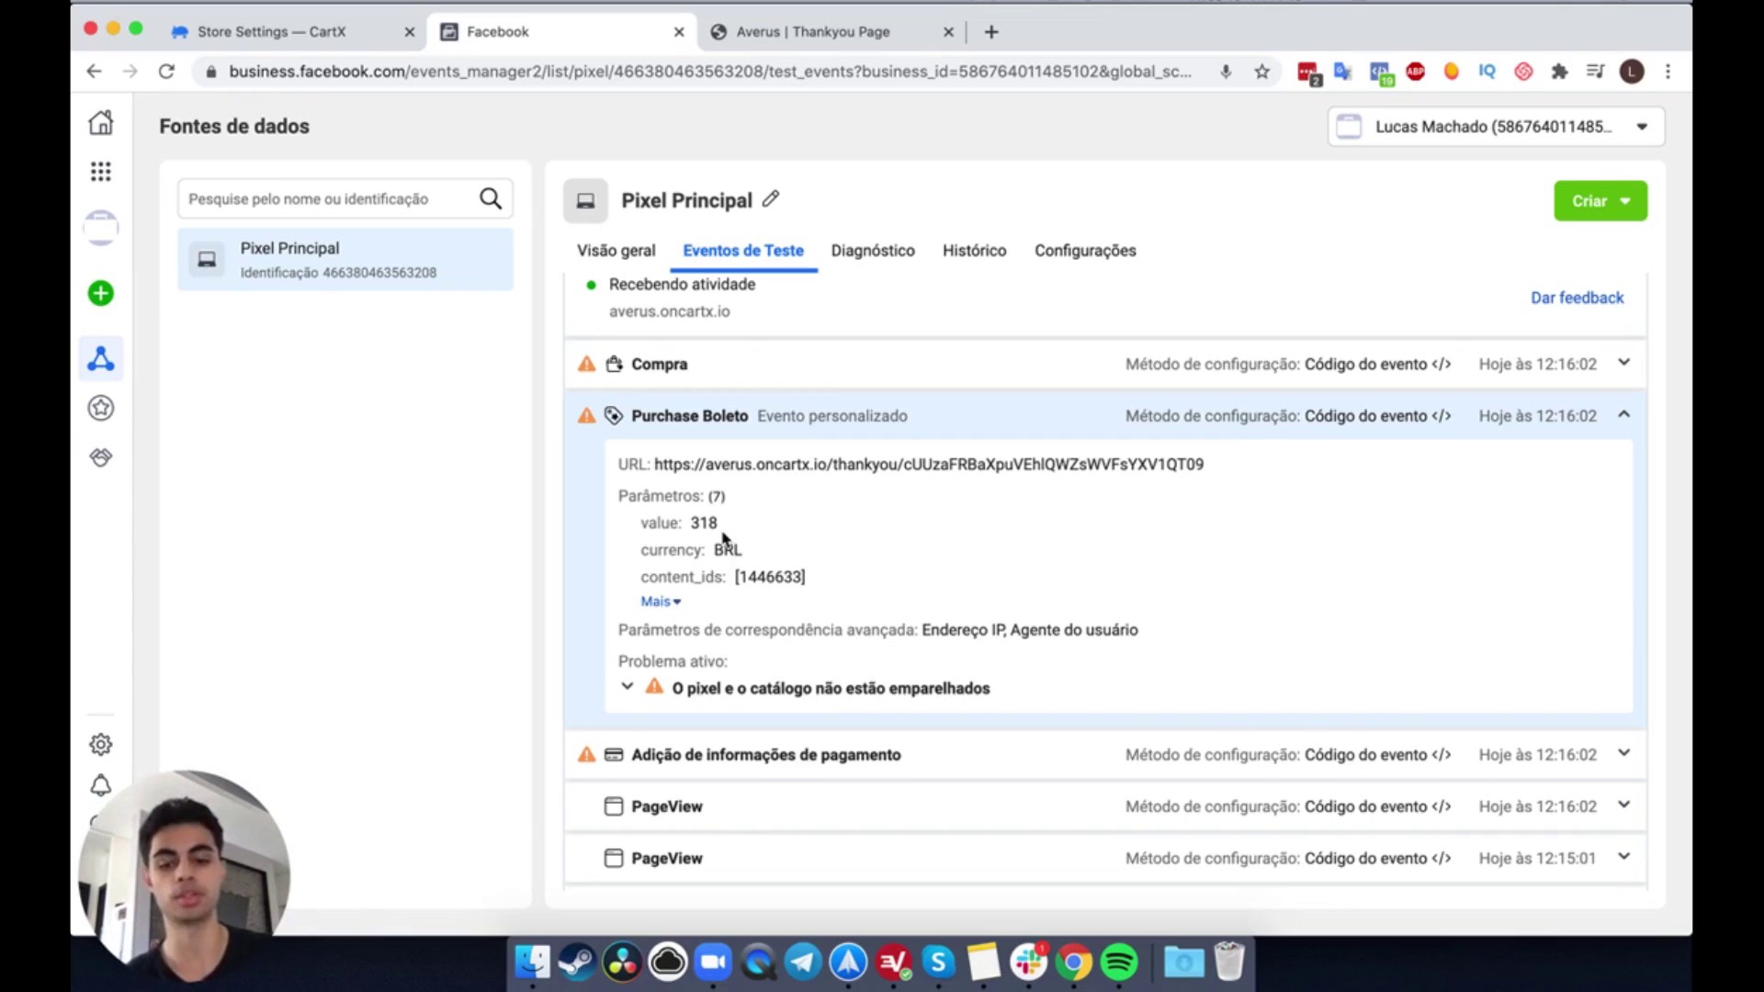
Step: Expand Compra to show all seven parameters: 318 BRL, 2 items, empty product_catalog_id
click(756, 416)
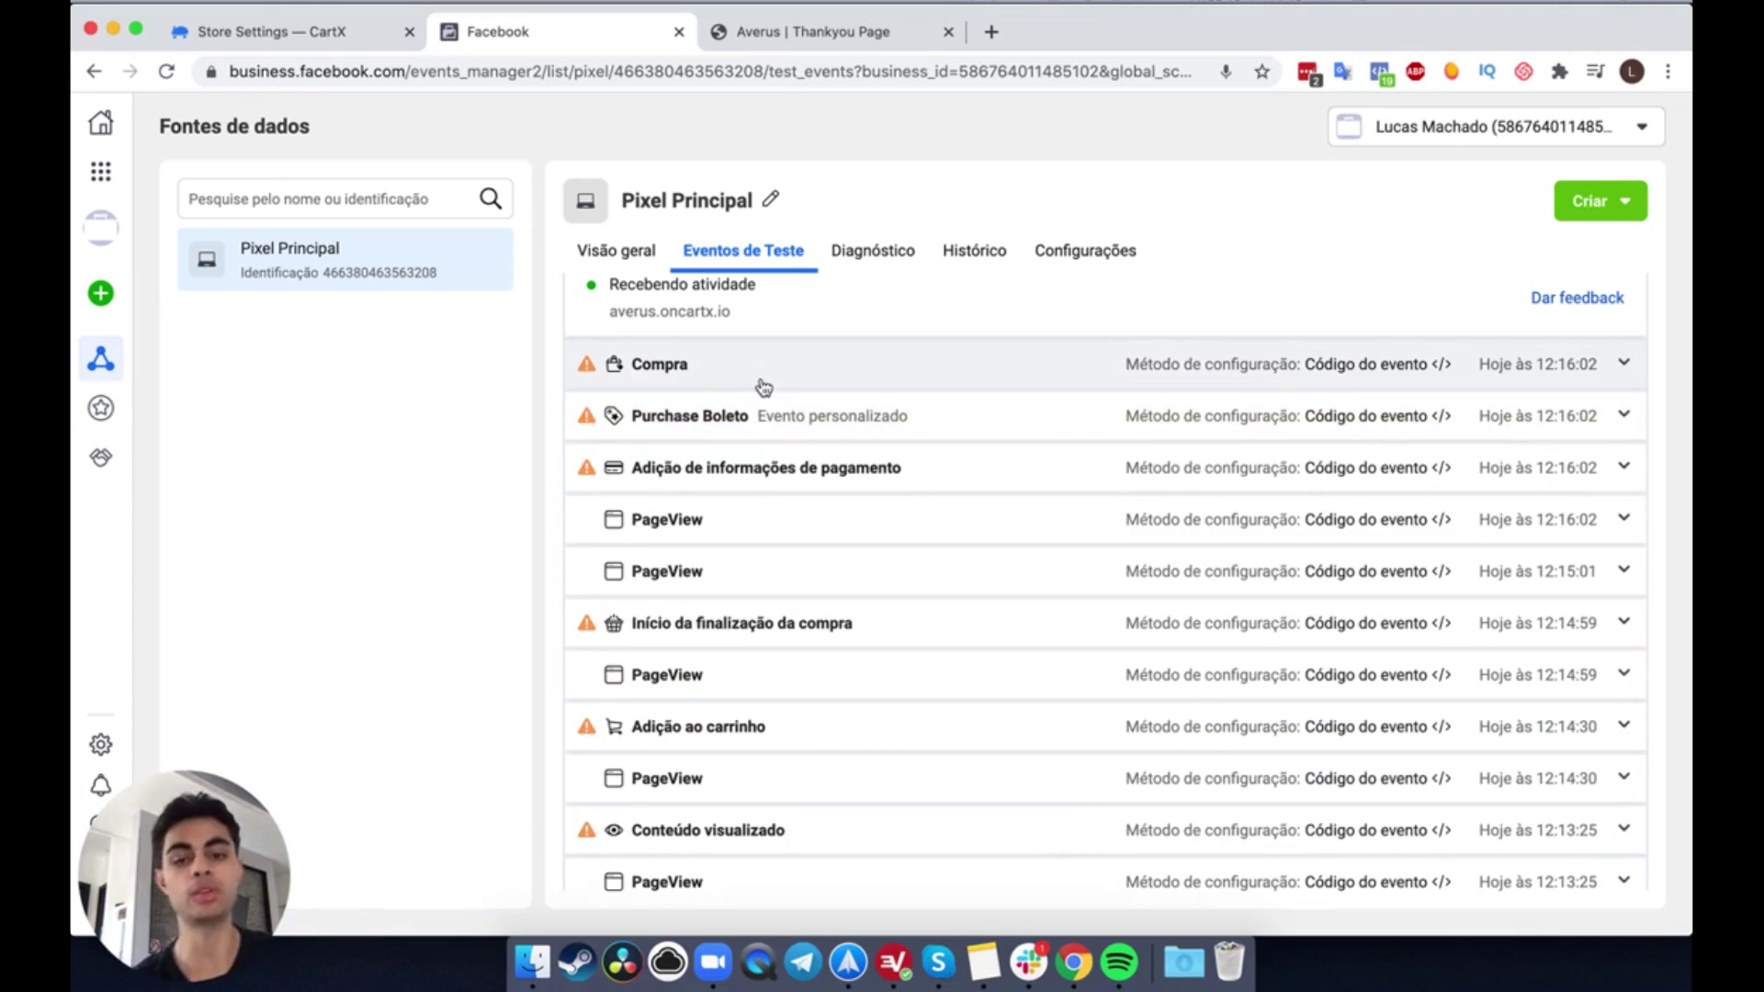
click(763, 386)
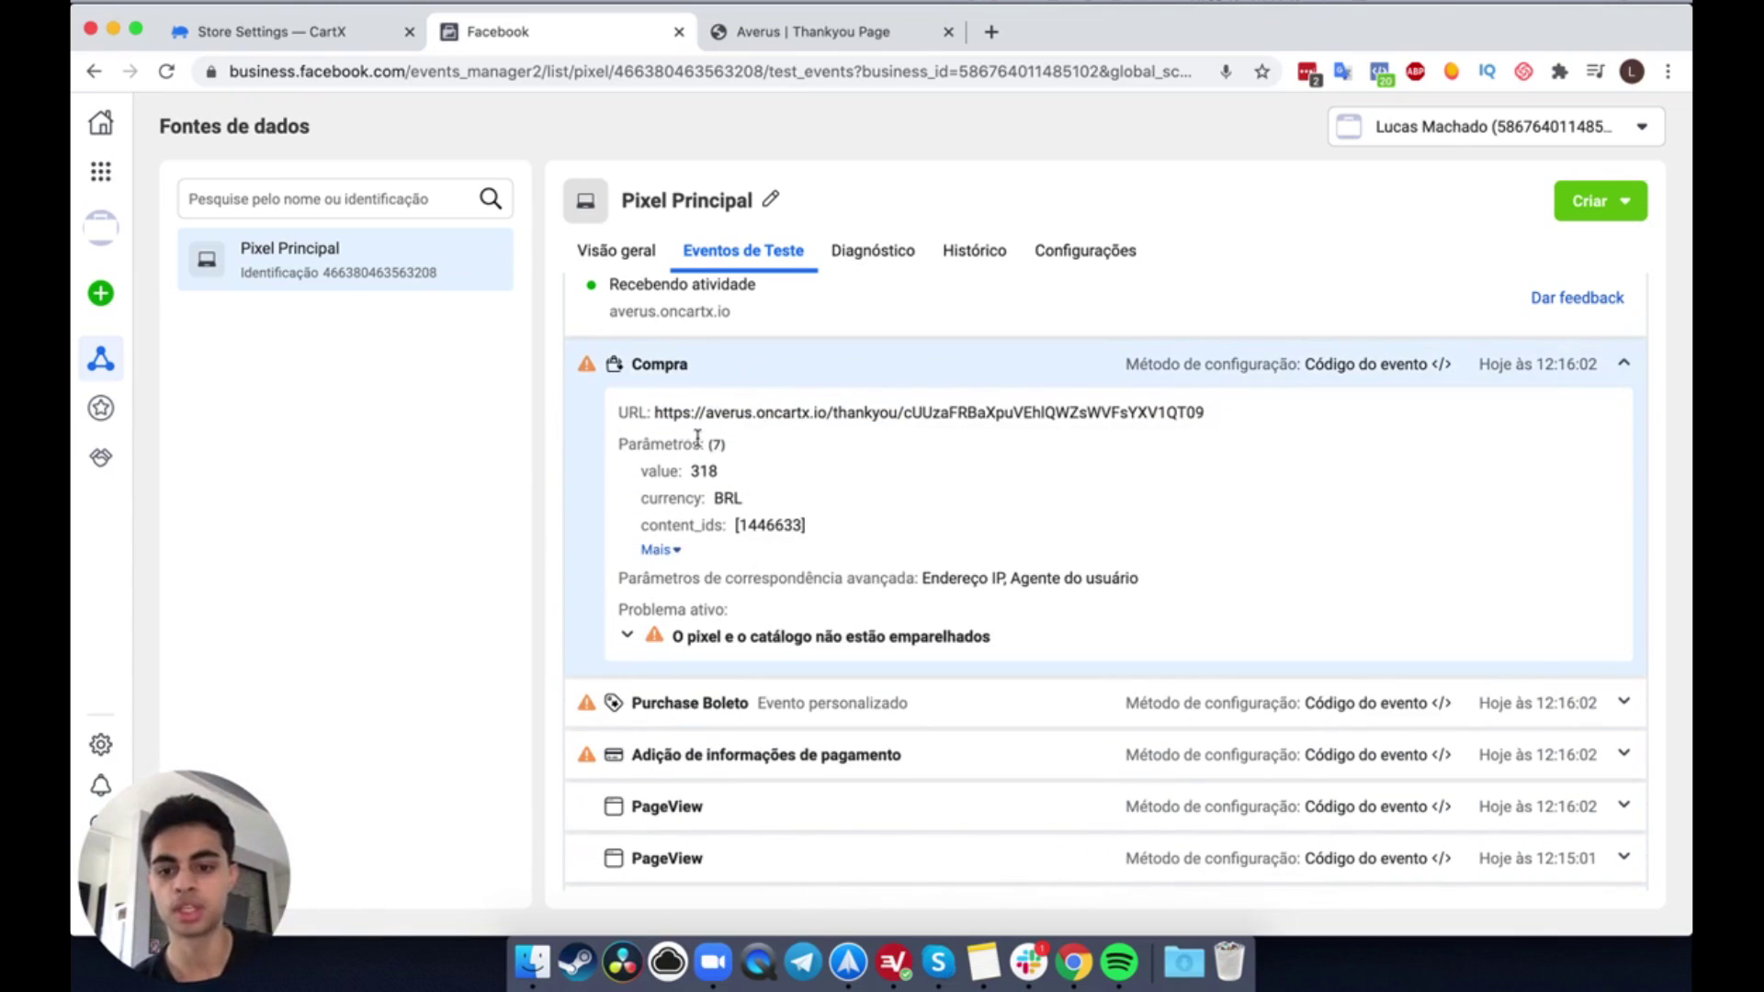
click(662, 550)
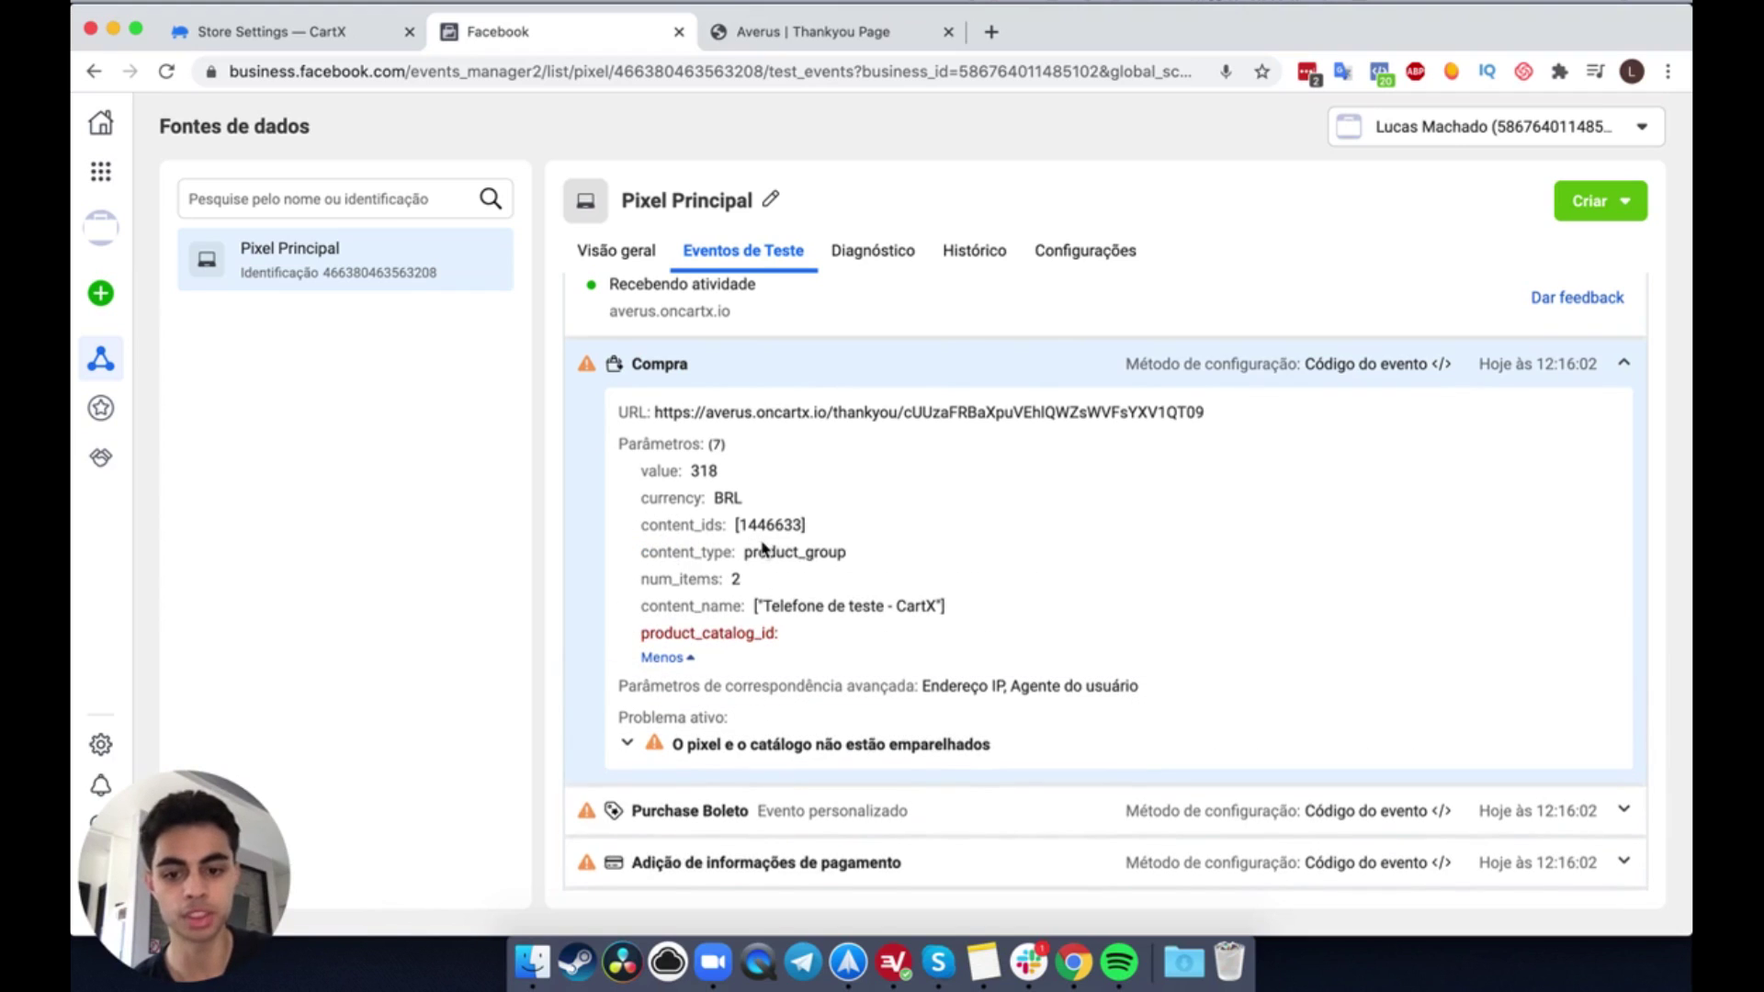
scroll(661, 551, down, 1)
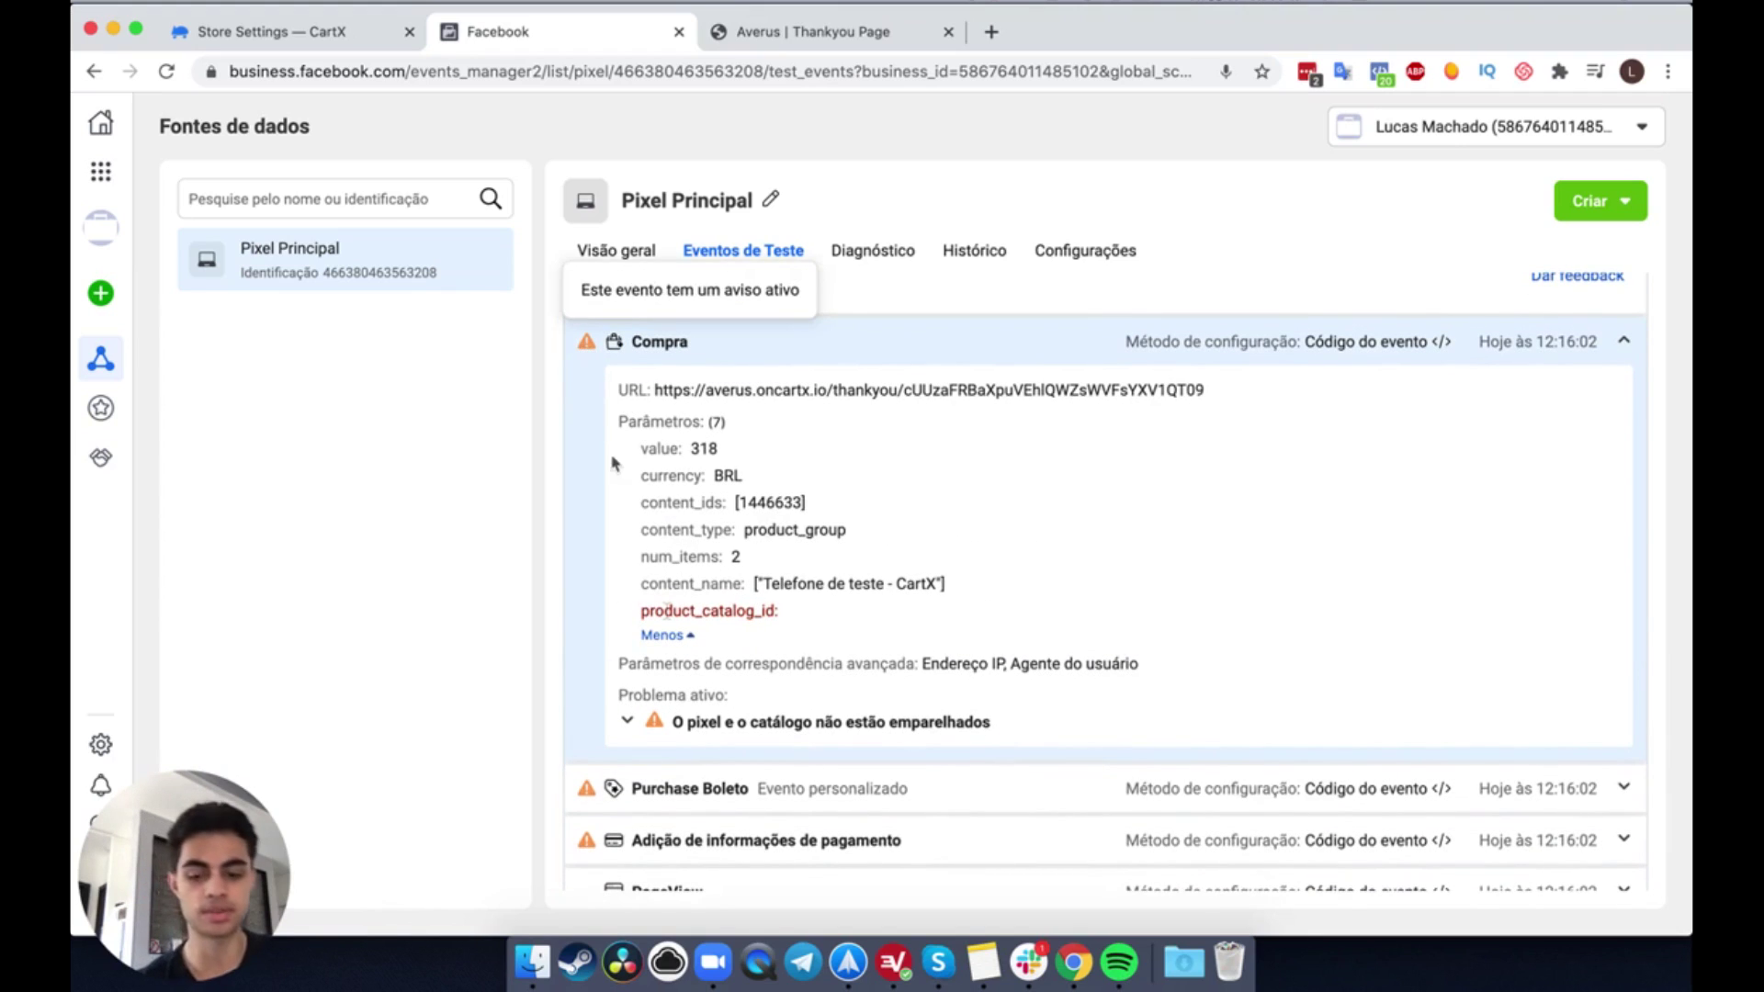
double_click(730, 611)
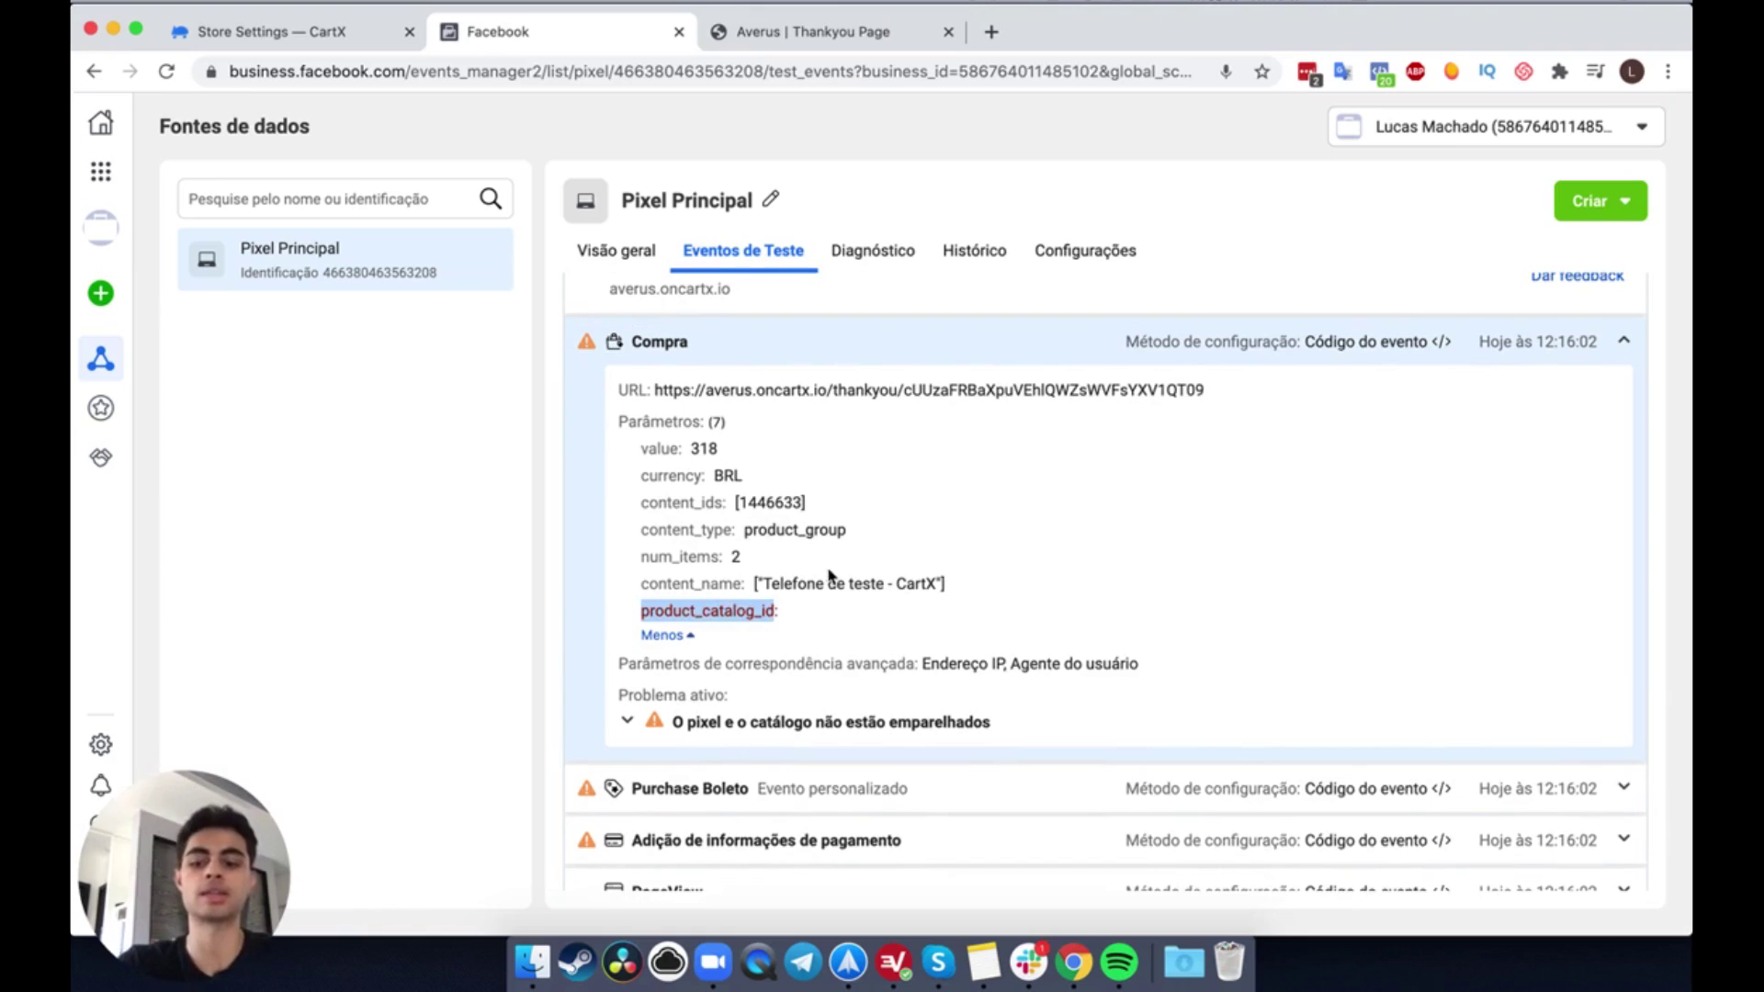
click(877, 562)
scroll(879, 562, up, 3)
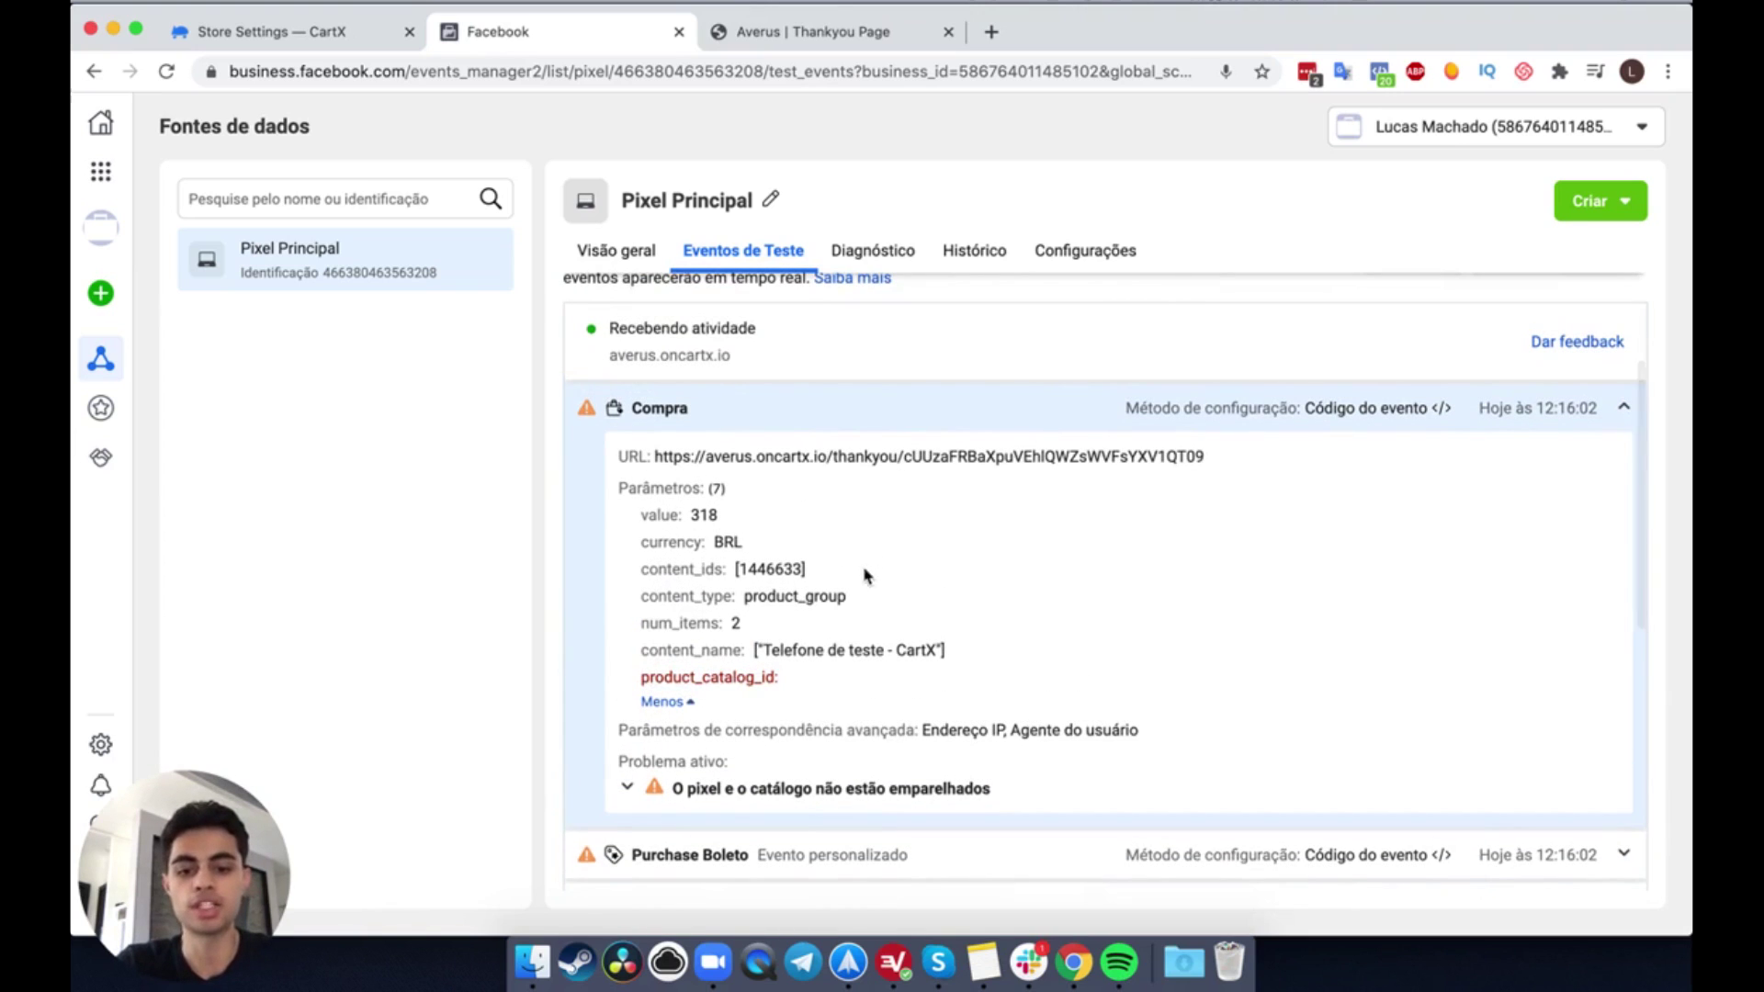
scroll(992, 641, up, 1)
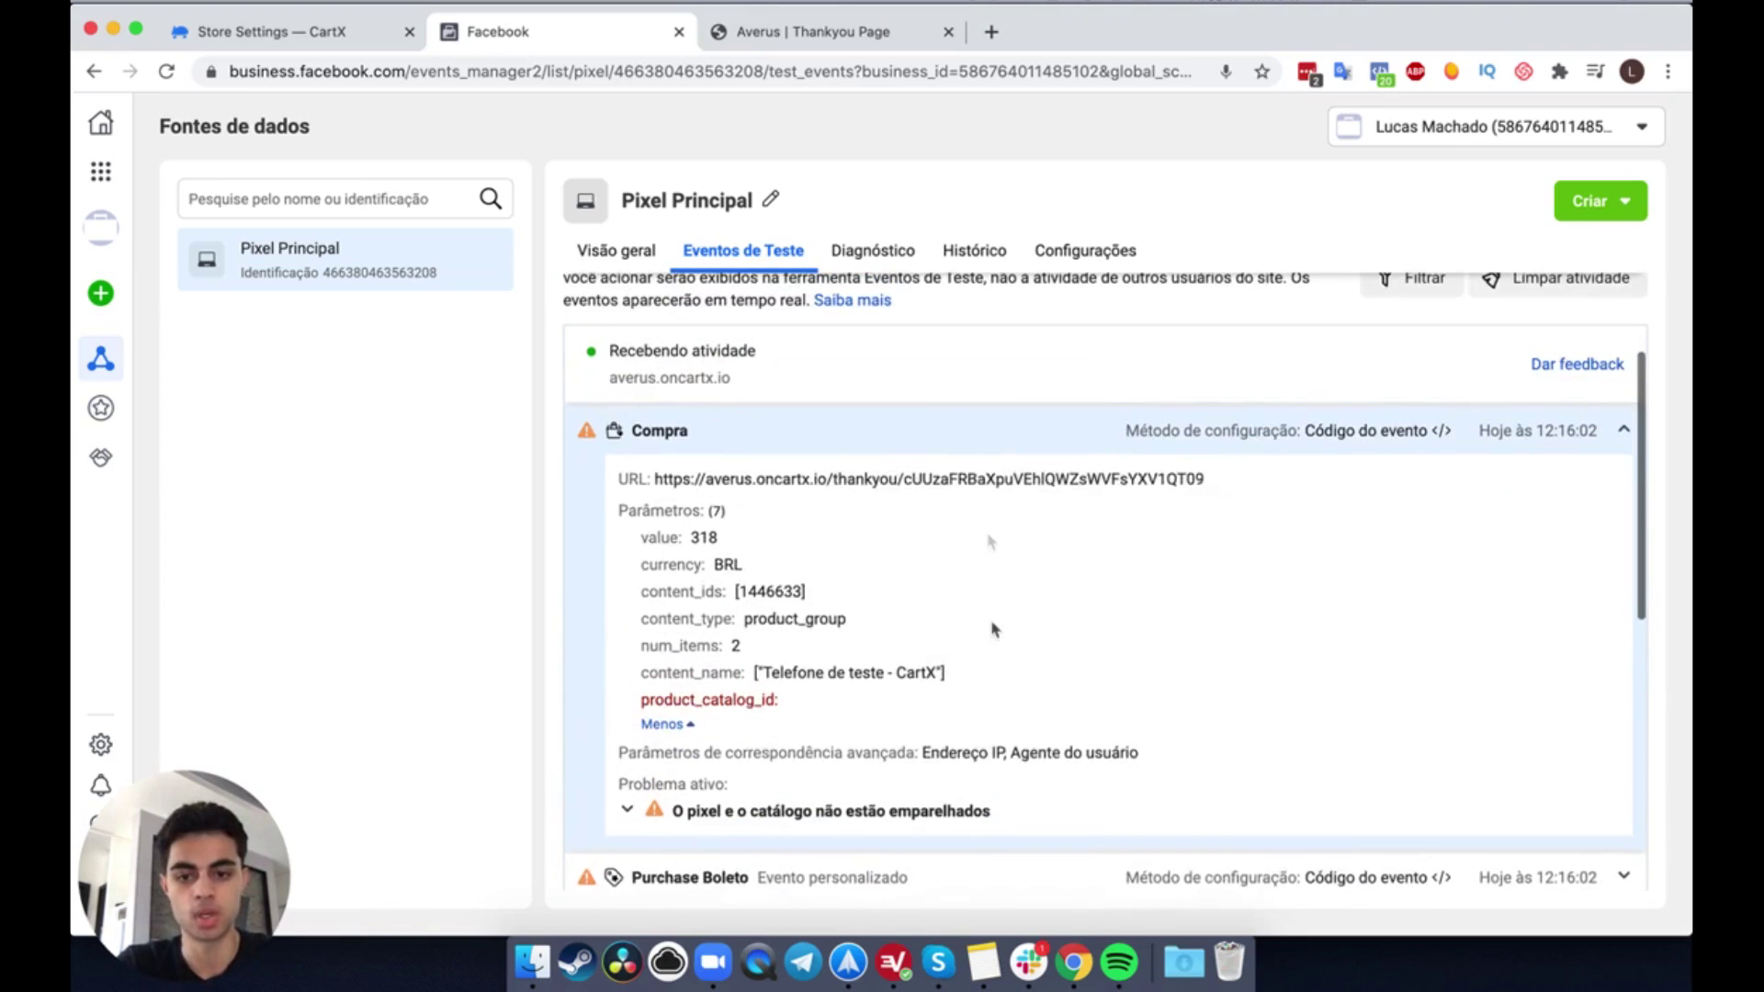
click(976, 441)
scroll(954, 589, down, 3)
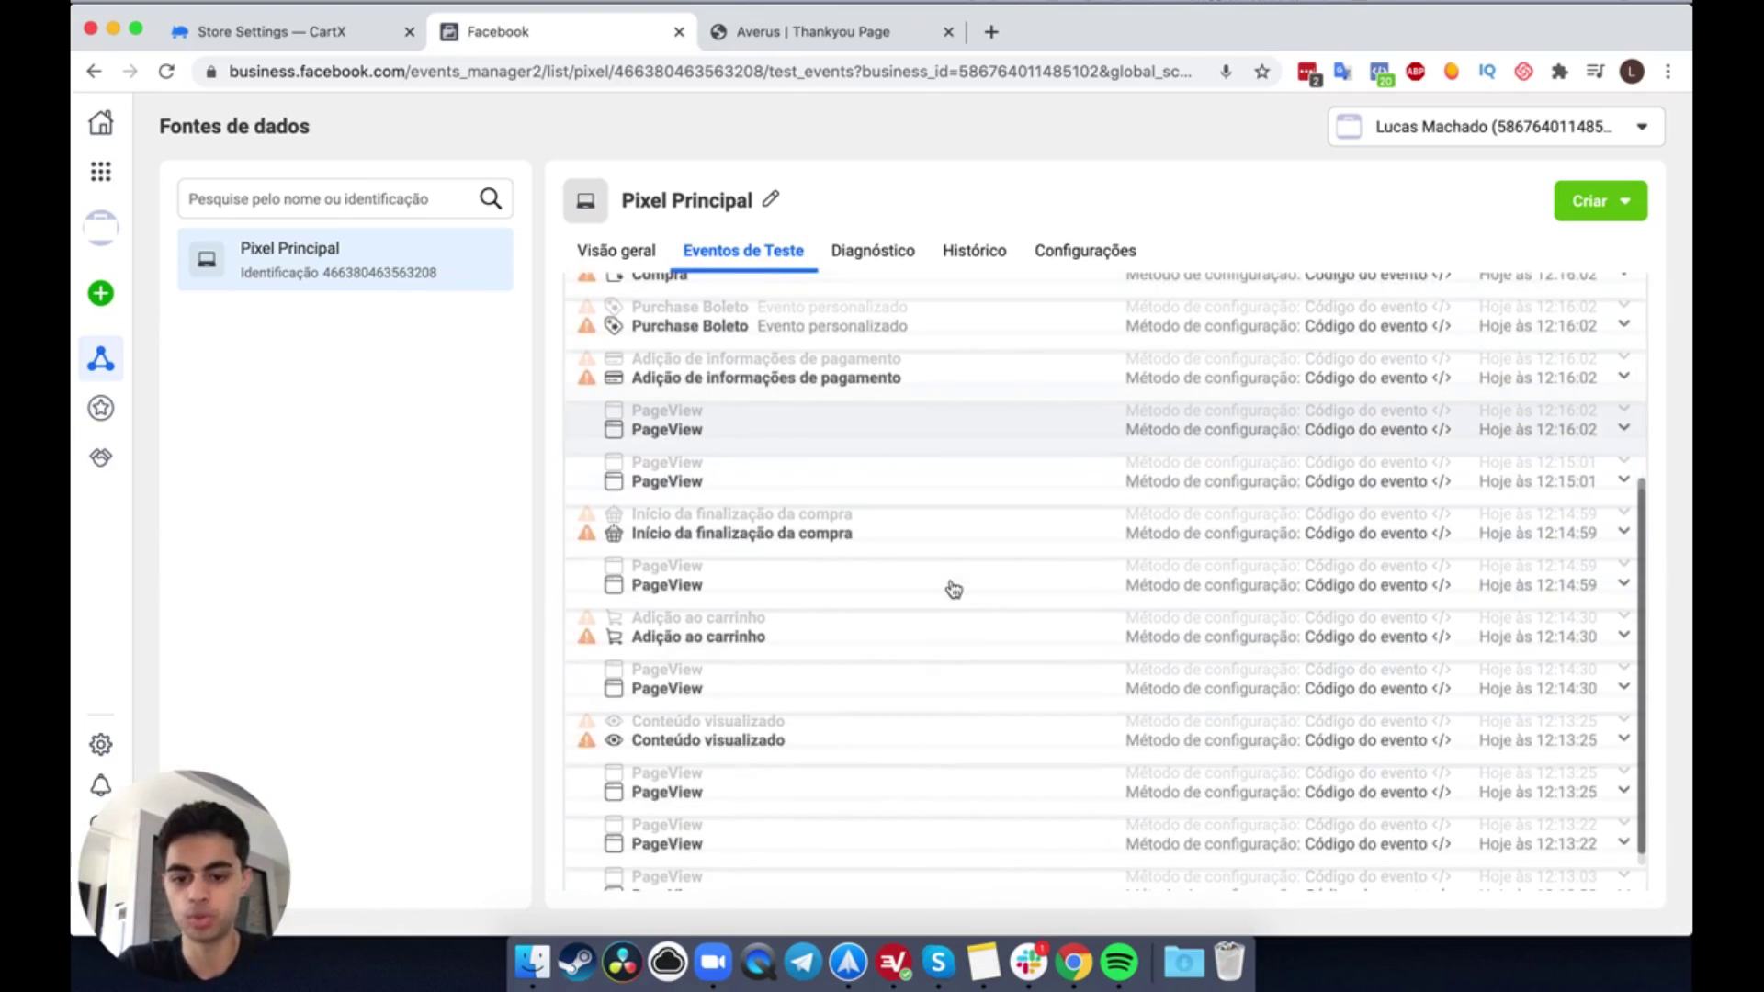
scroll(953, 589, up, 5)
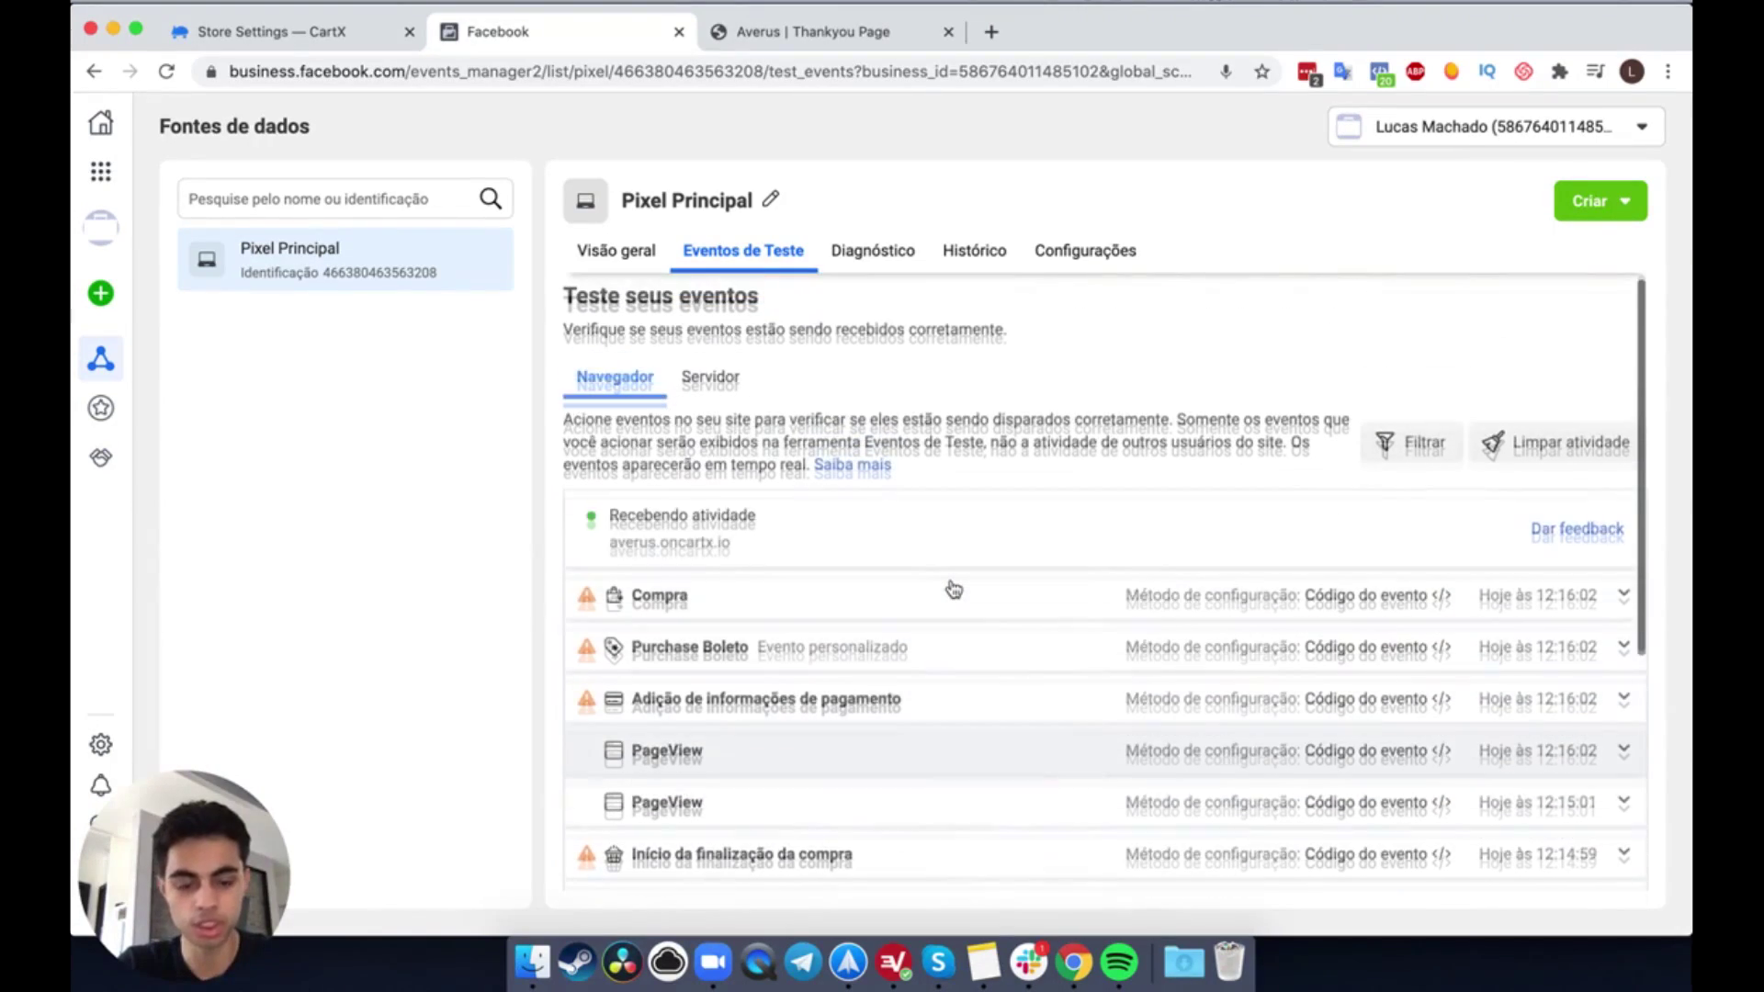